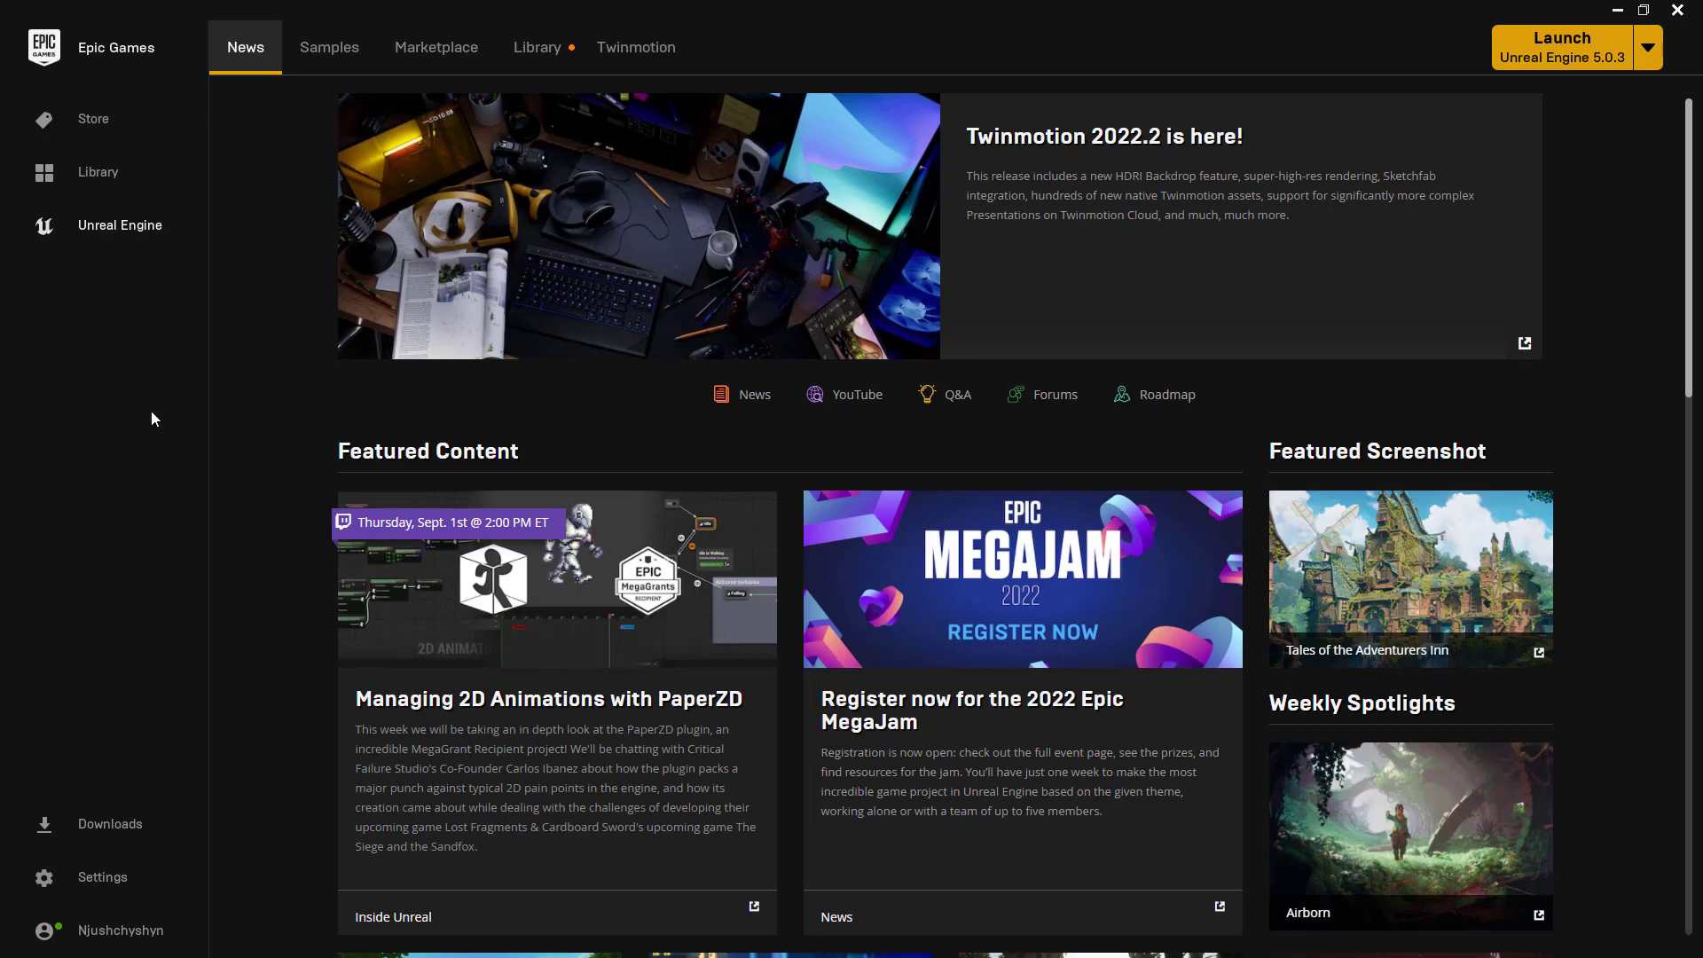
Step: Add all five Free For The Month products in the Marketplace to the cart and place the order
click(437, 50)
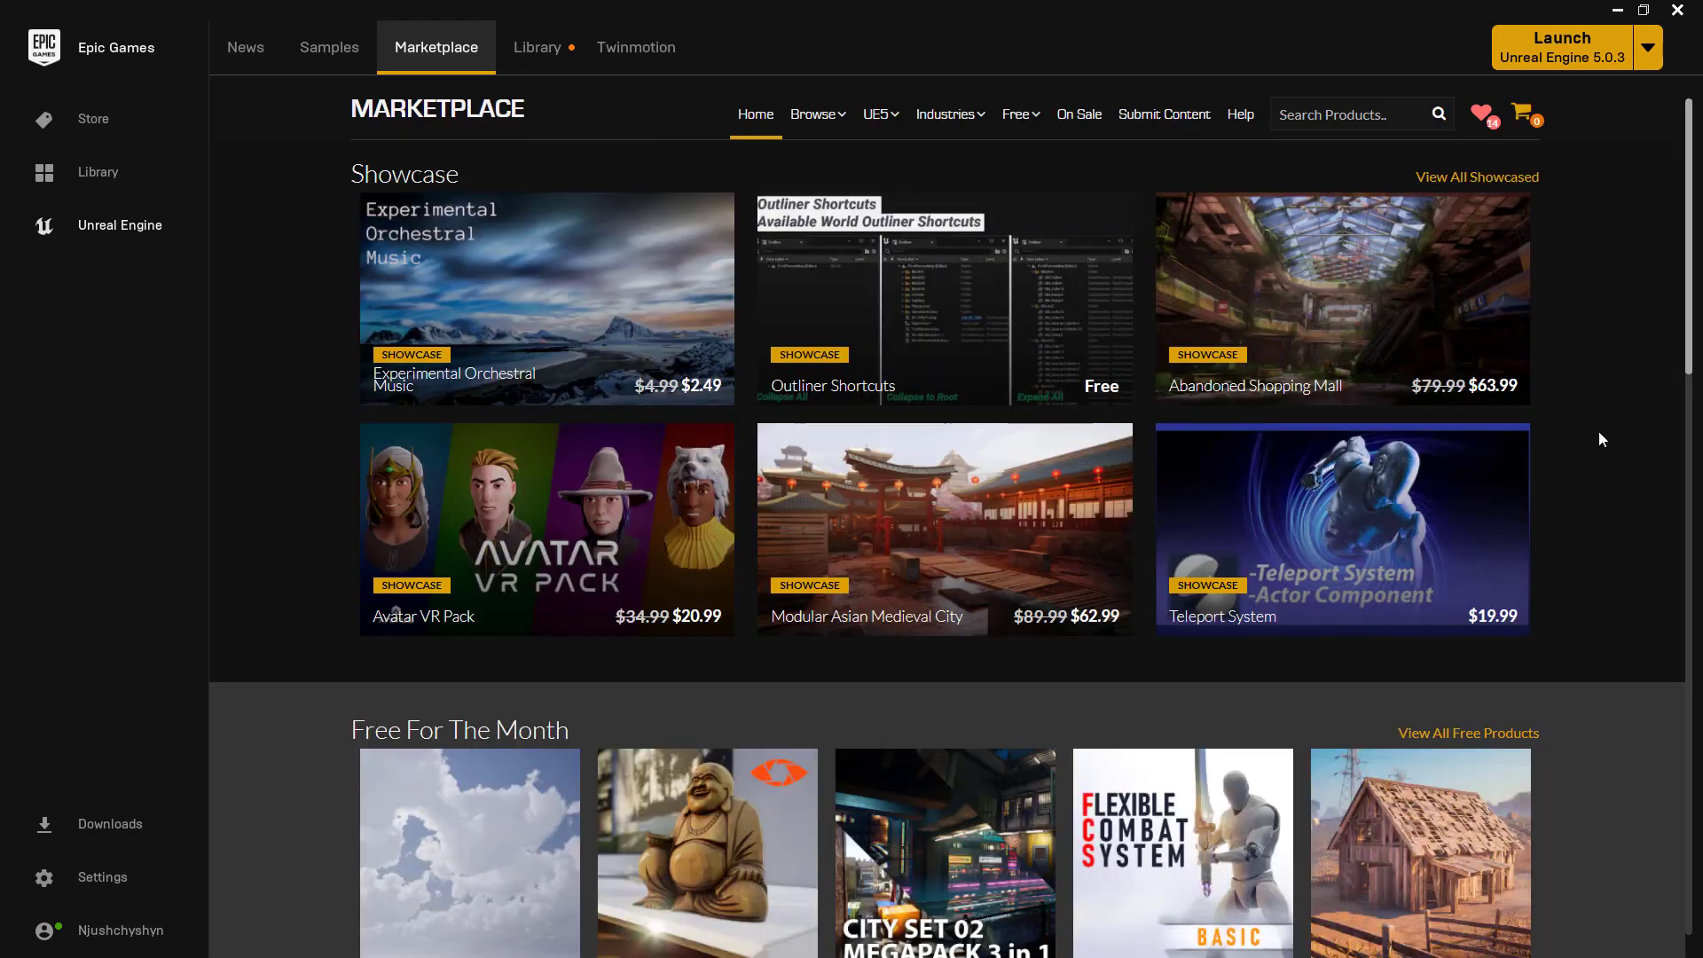
scroll(1601, 433, down, 3)
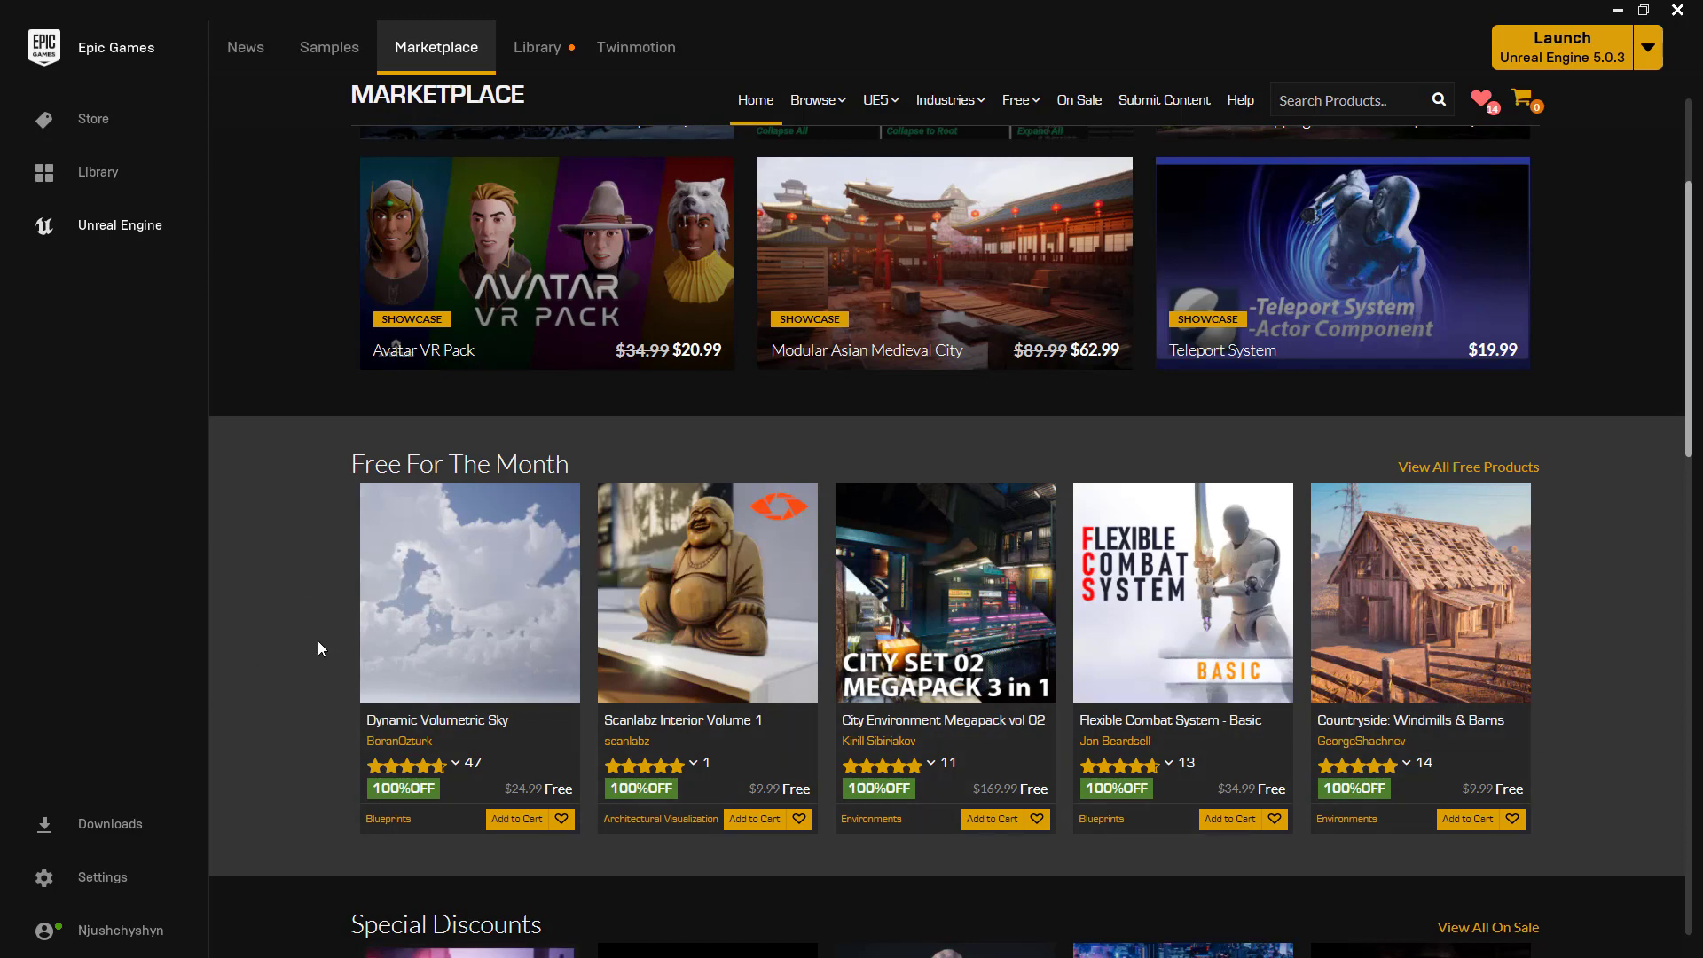
click(518, 819)
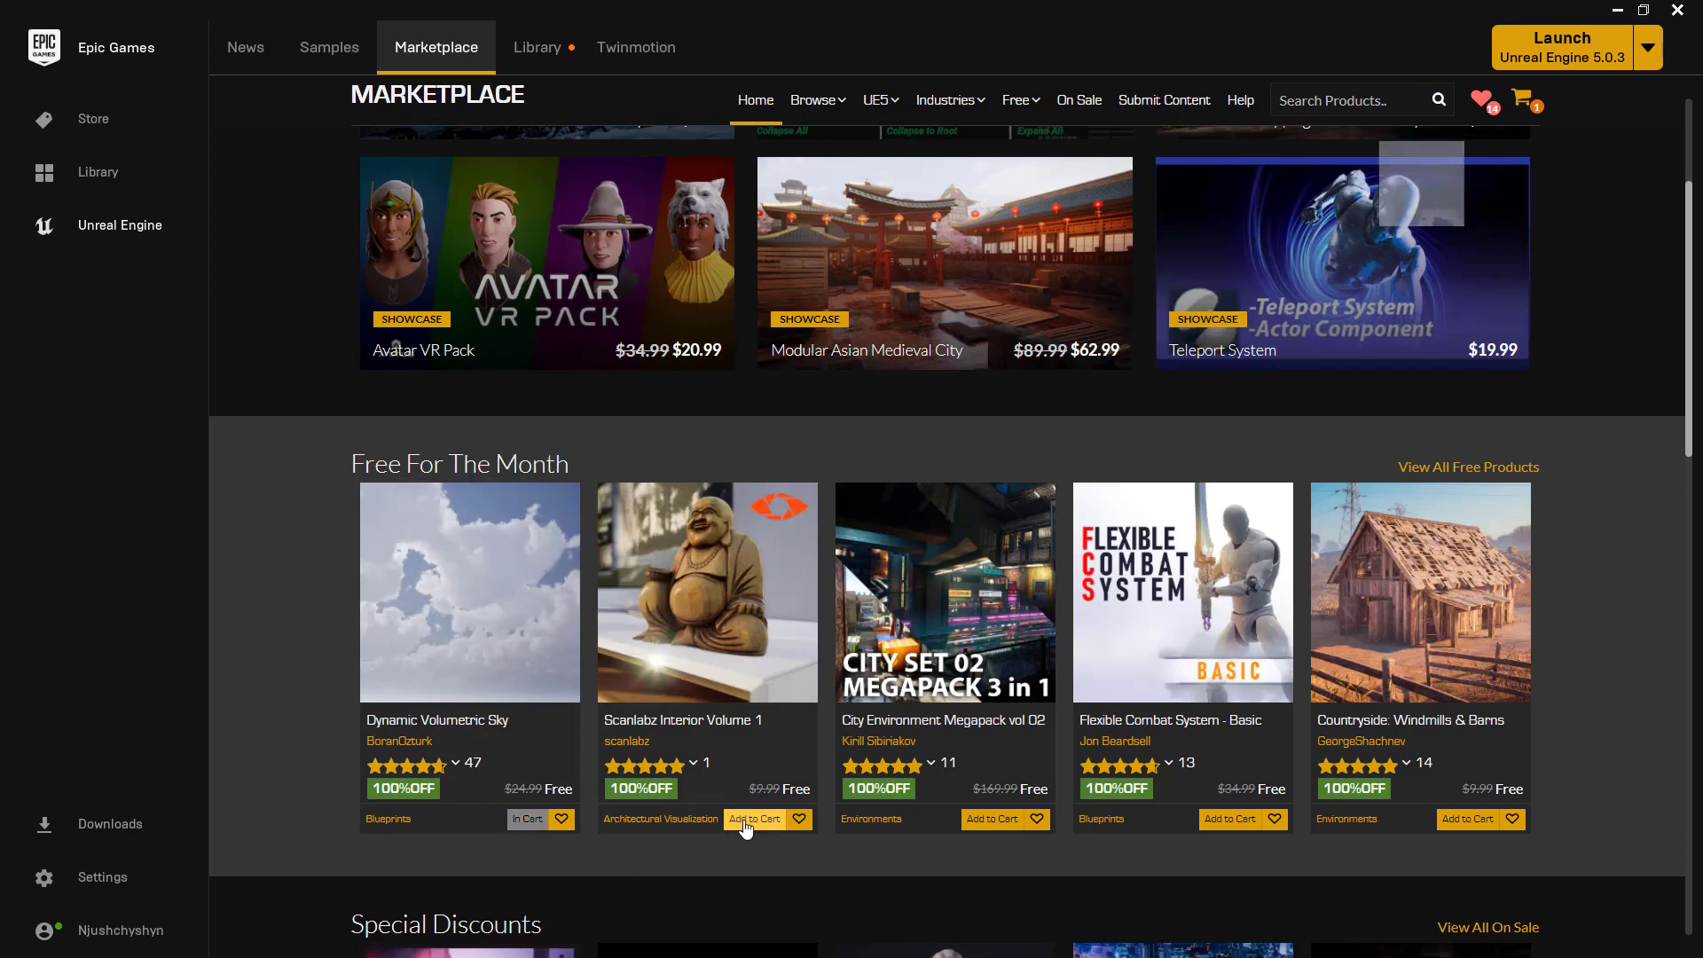
click(745, 821)
click(1011, 822)
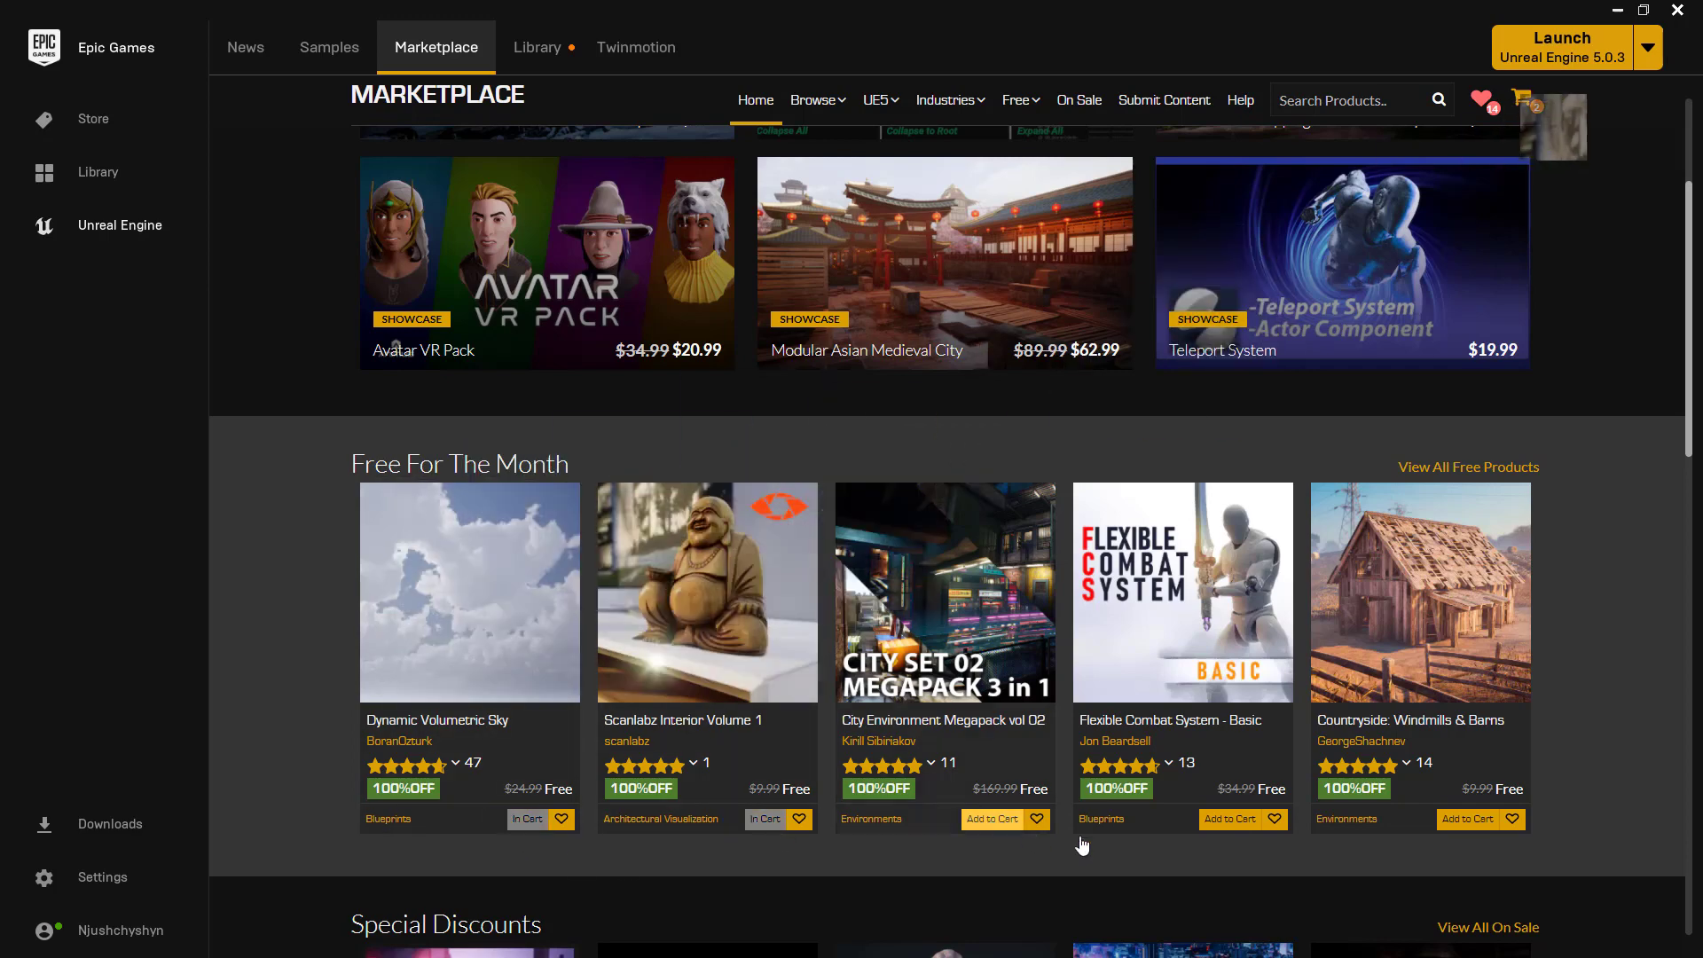
click(1457, 823)
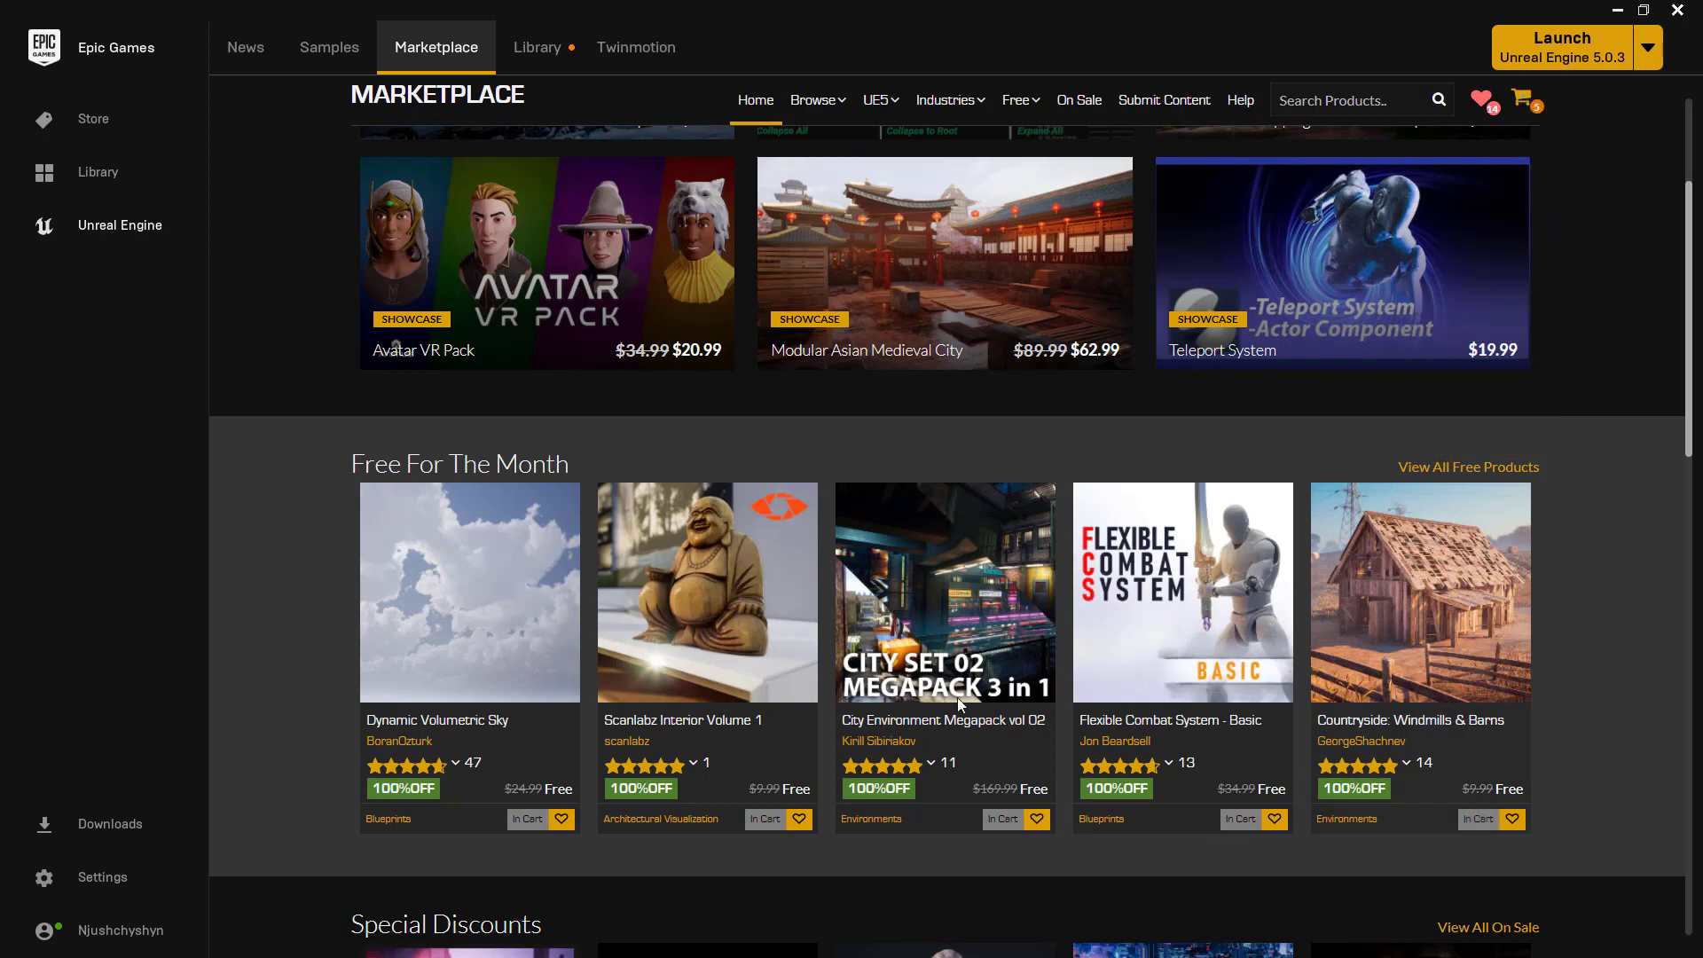
mouse_move(1519, 108)
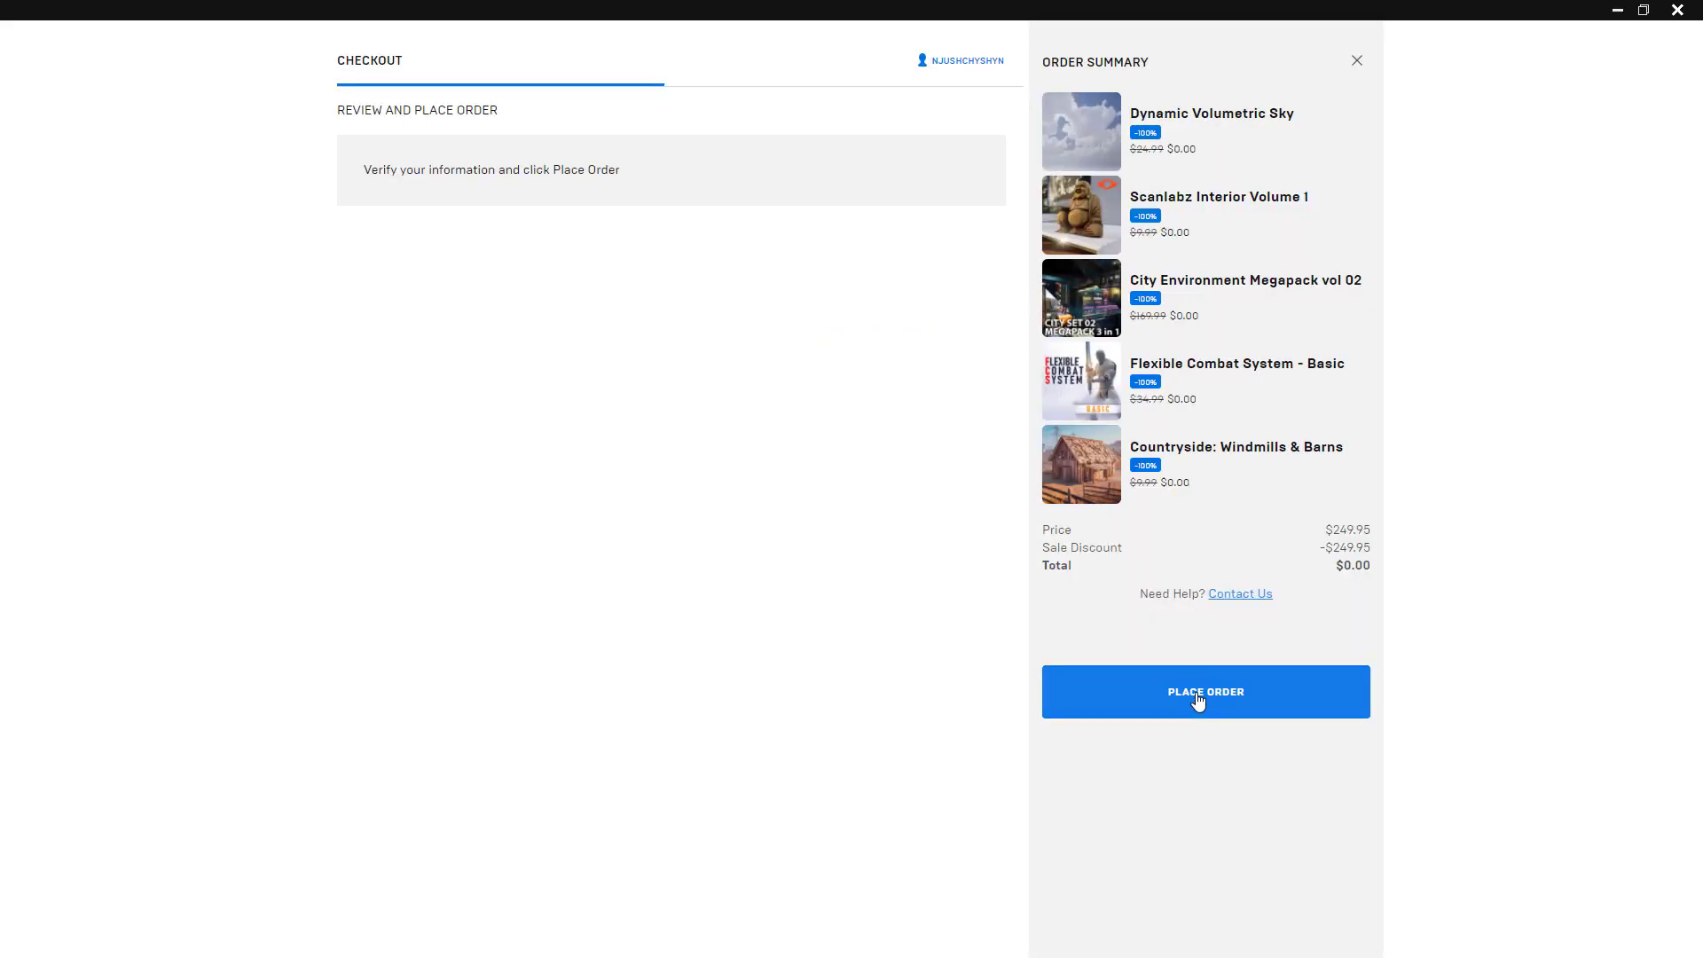
click(1195, 700)
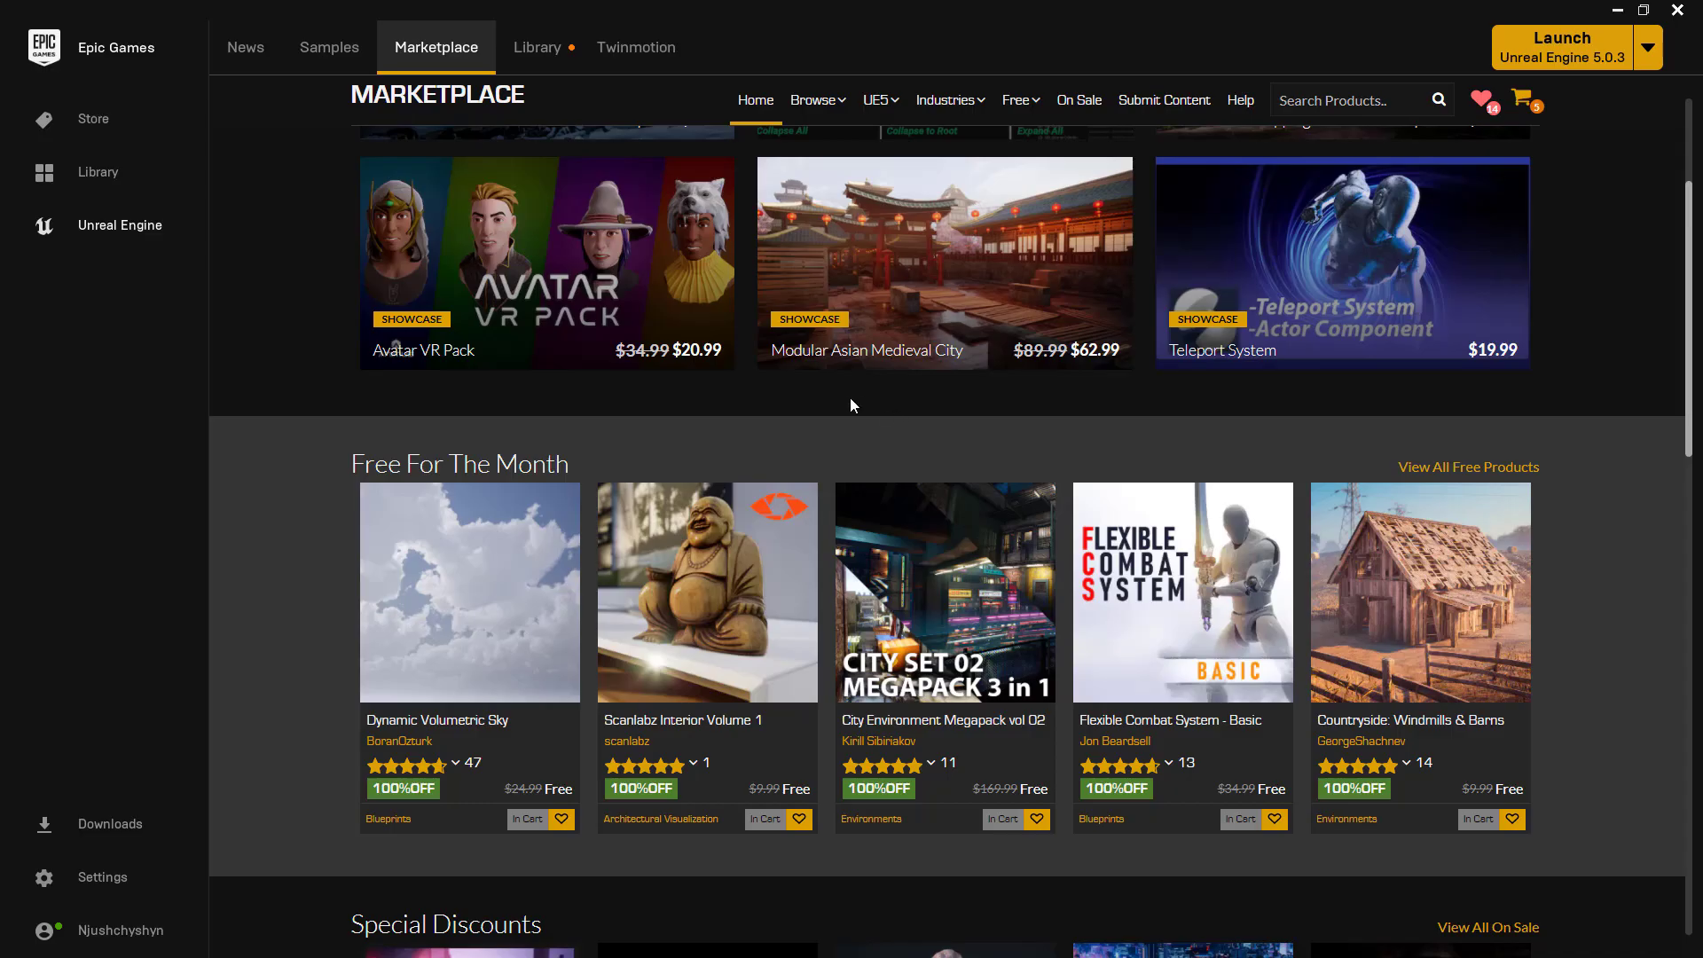
Step: Open the Marketplace's free products and search for "twinmotion"
mouse_move(621, 233)
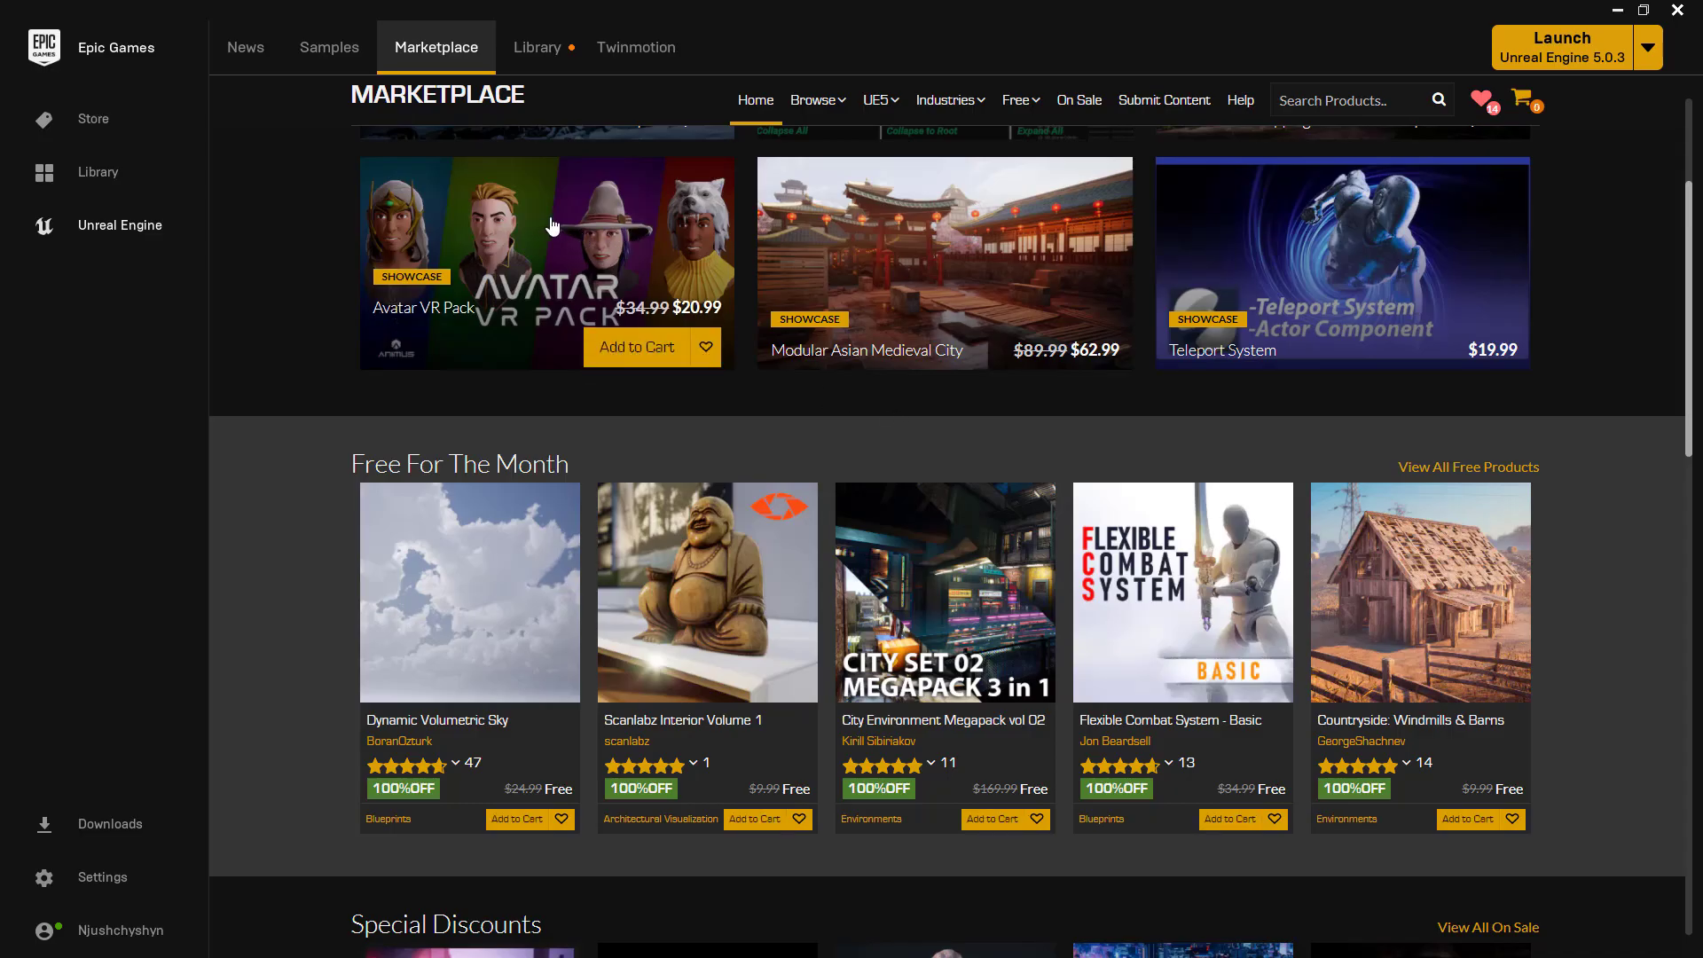
mouse_move(1019, 104)
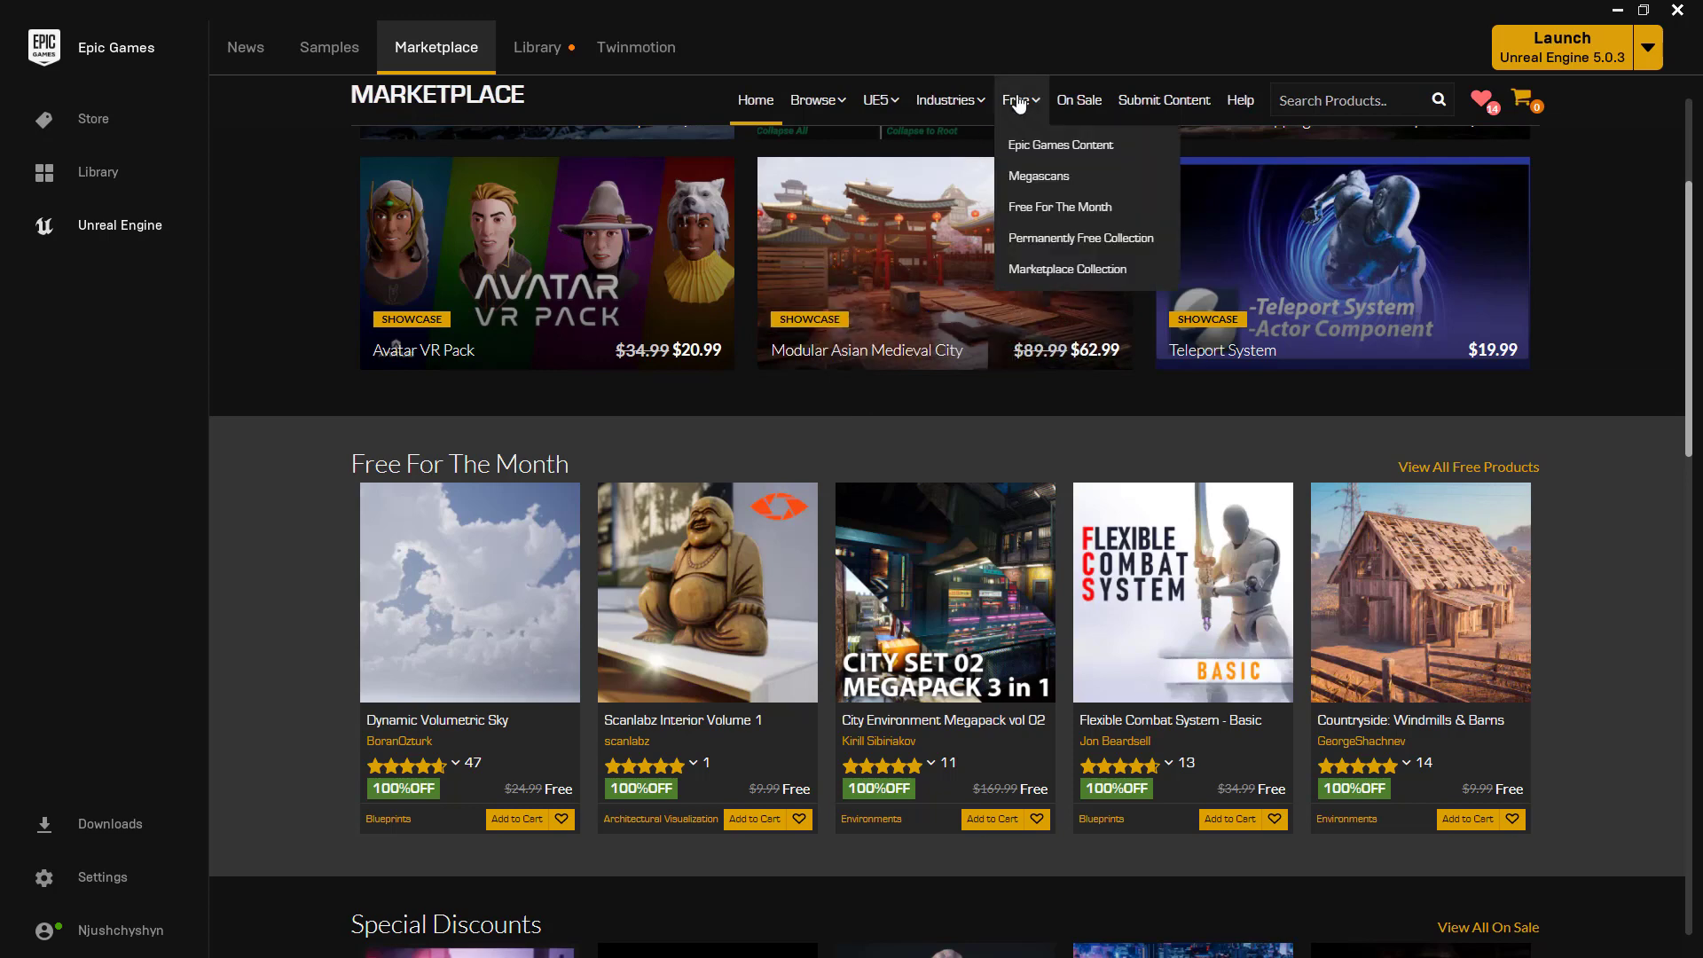
click(1017, 103)
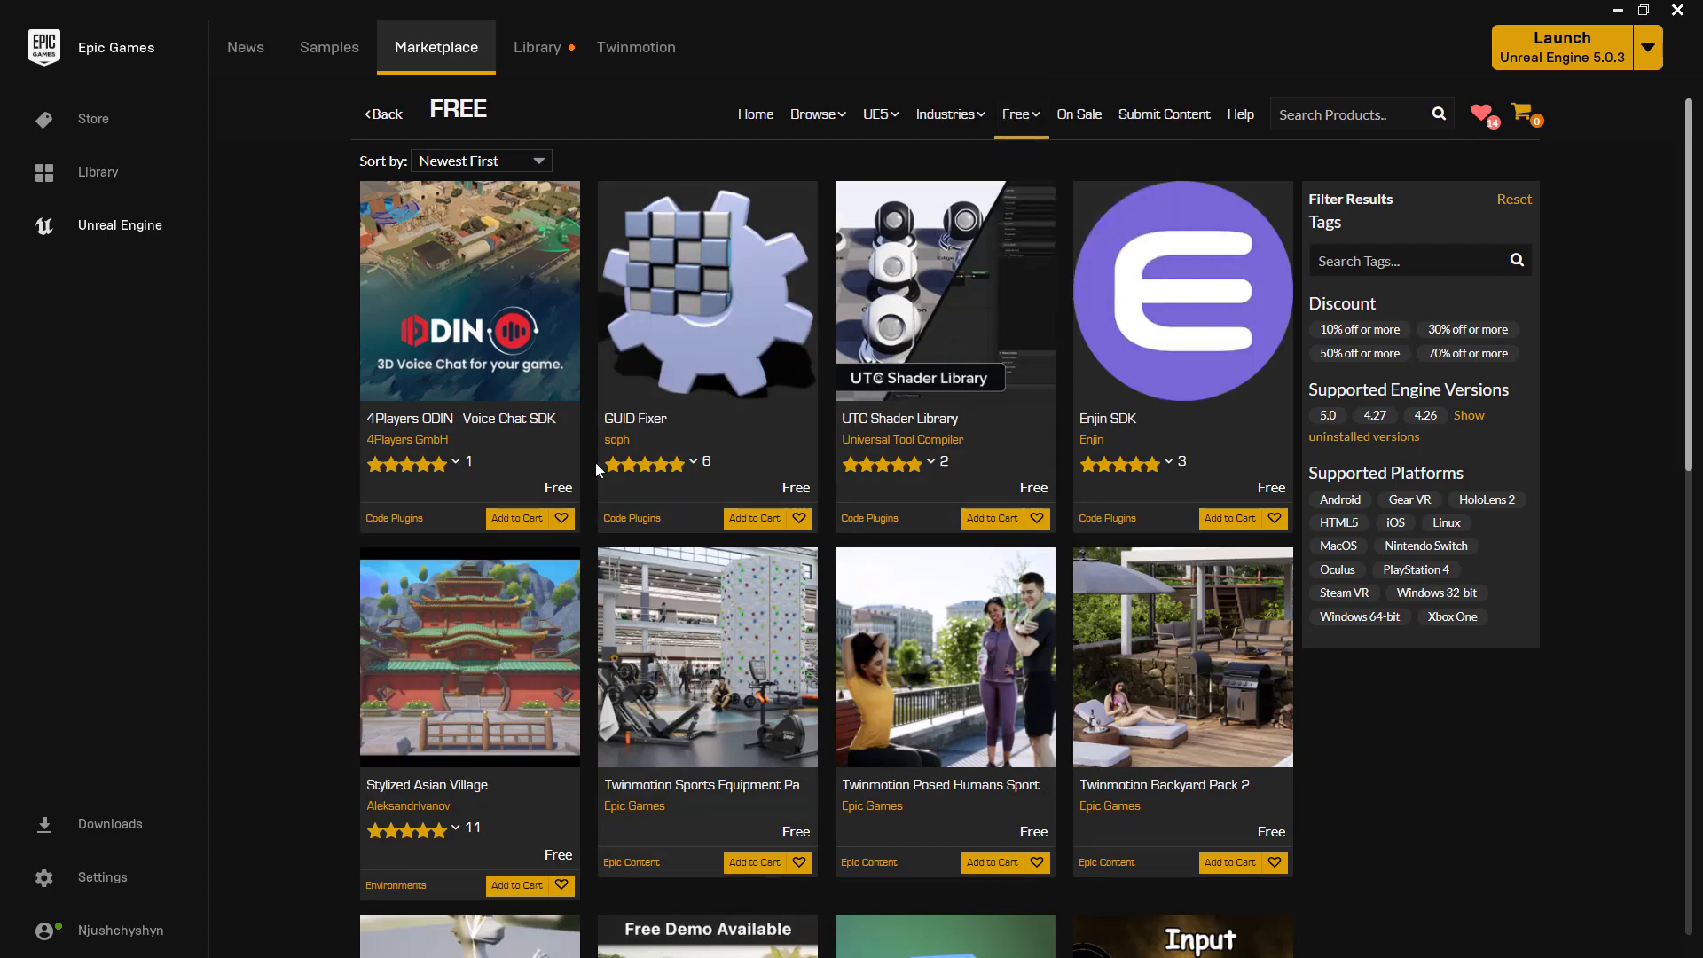
click(1298, 118)
text(twn)
key(Return)
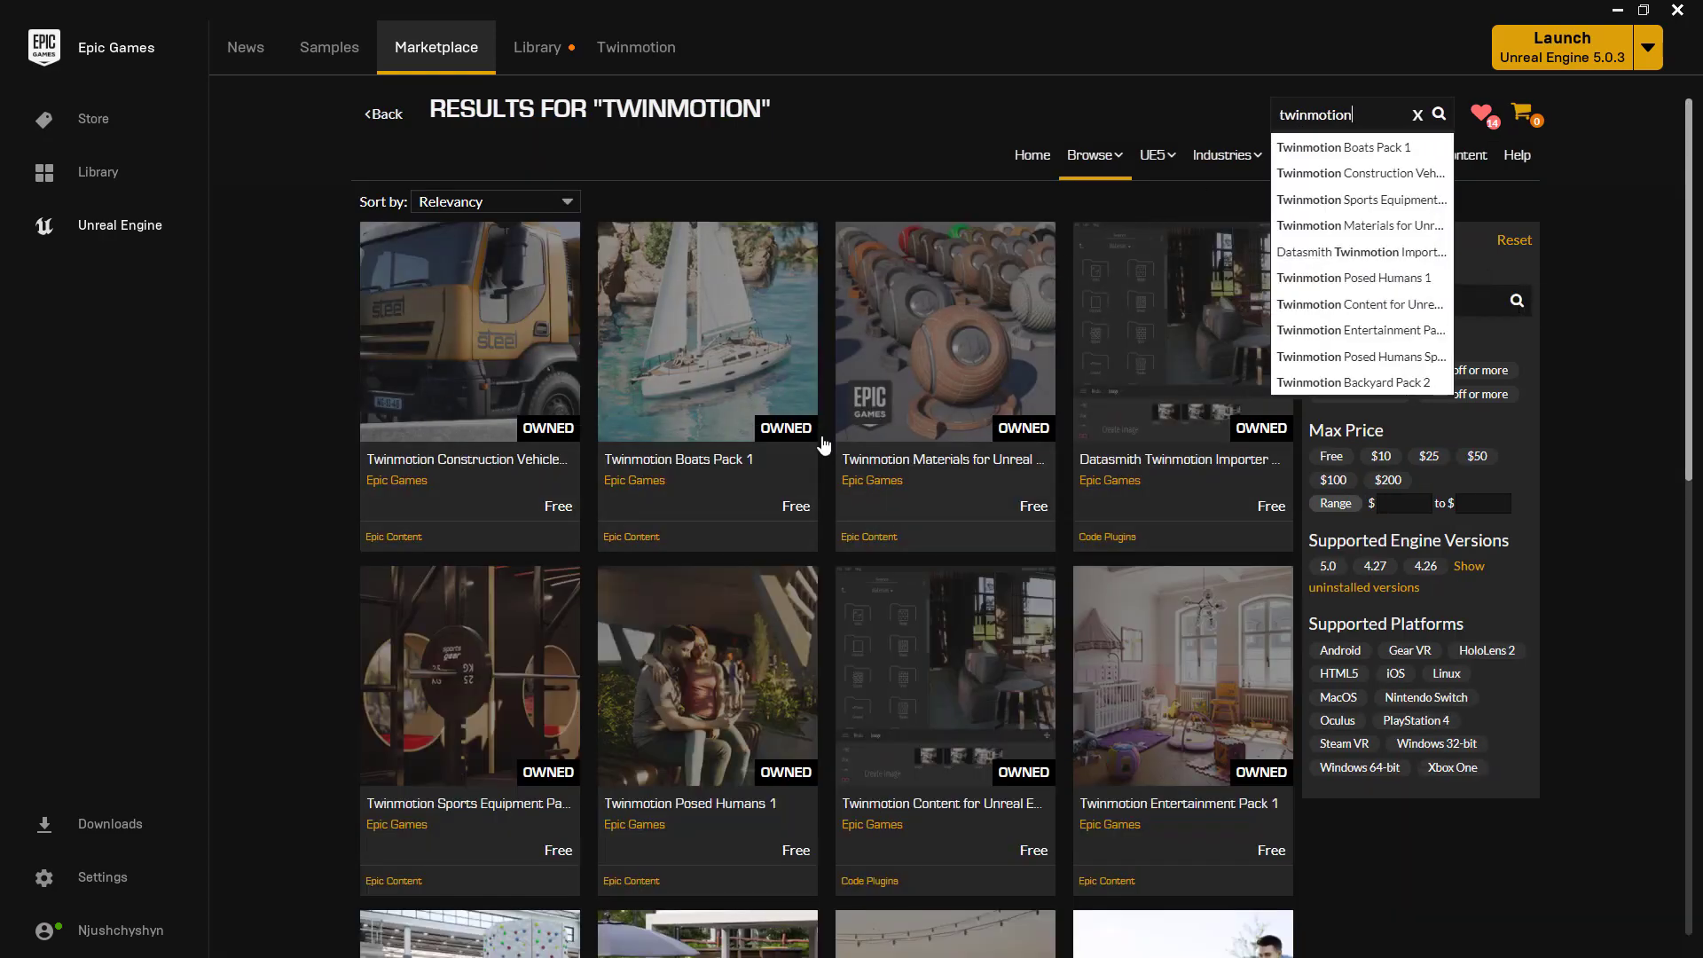
Step: Look through the Twinmotion search results and open the details of the Twinmotion Content for Unreal Engine plugin
scroll(1204, 619, down, 2)
scroll(1196, 602, down, 5)
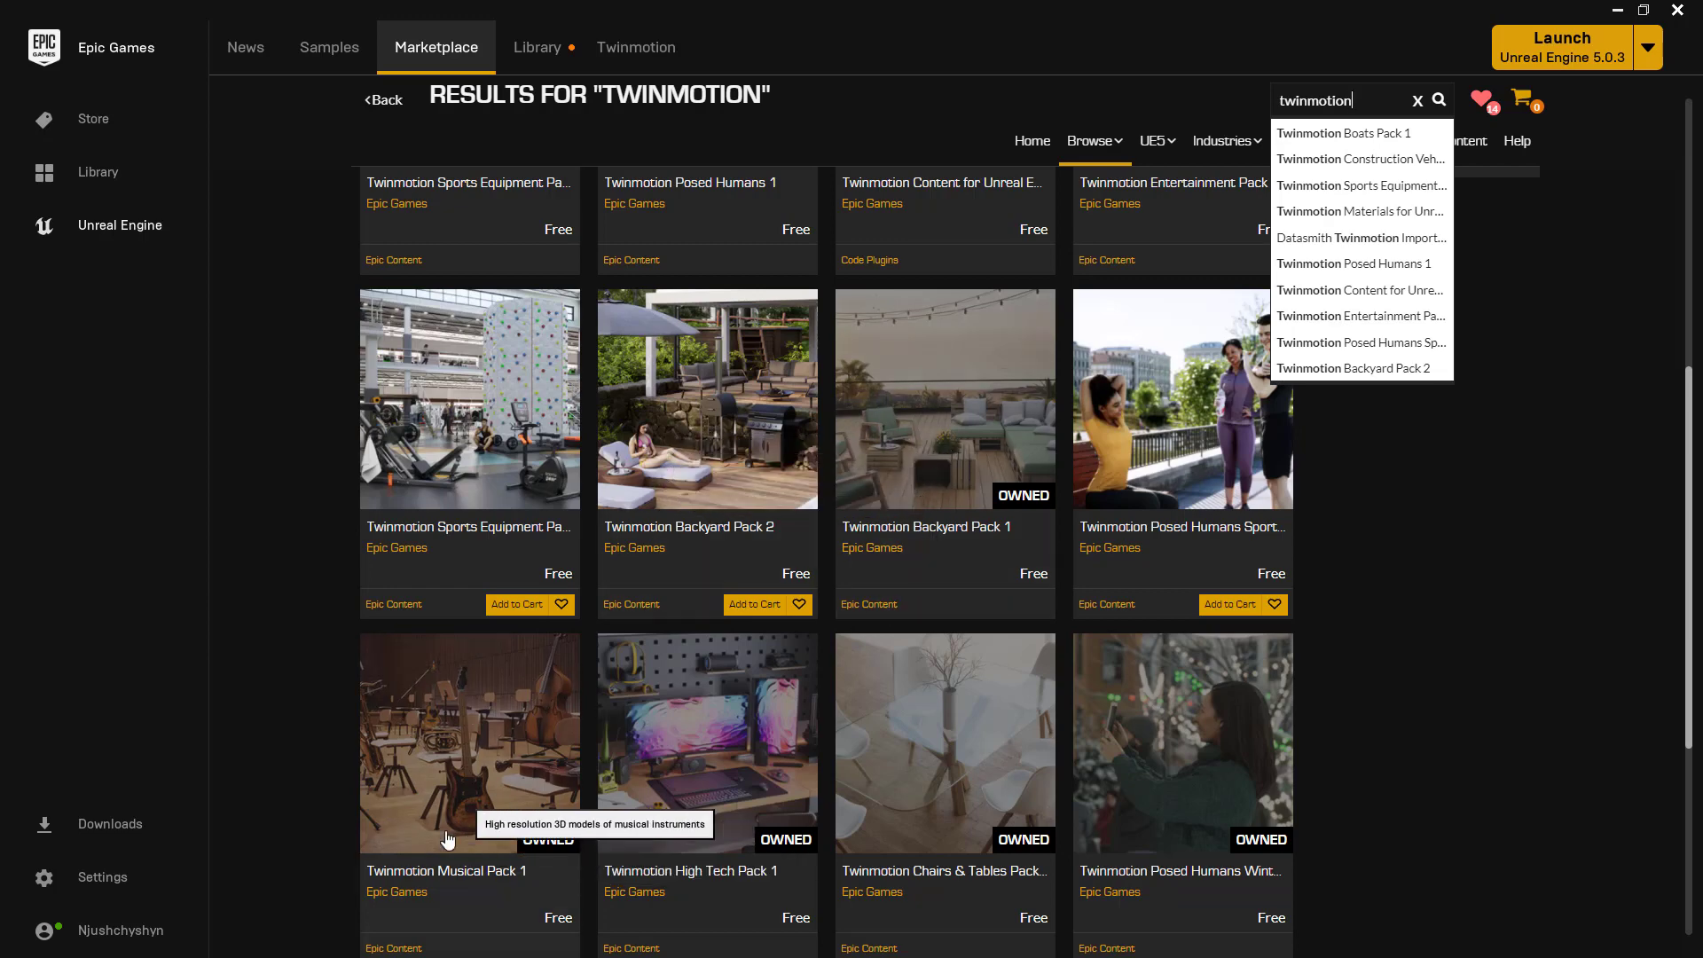
scroll(488, 822, up, 3)
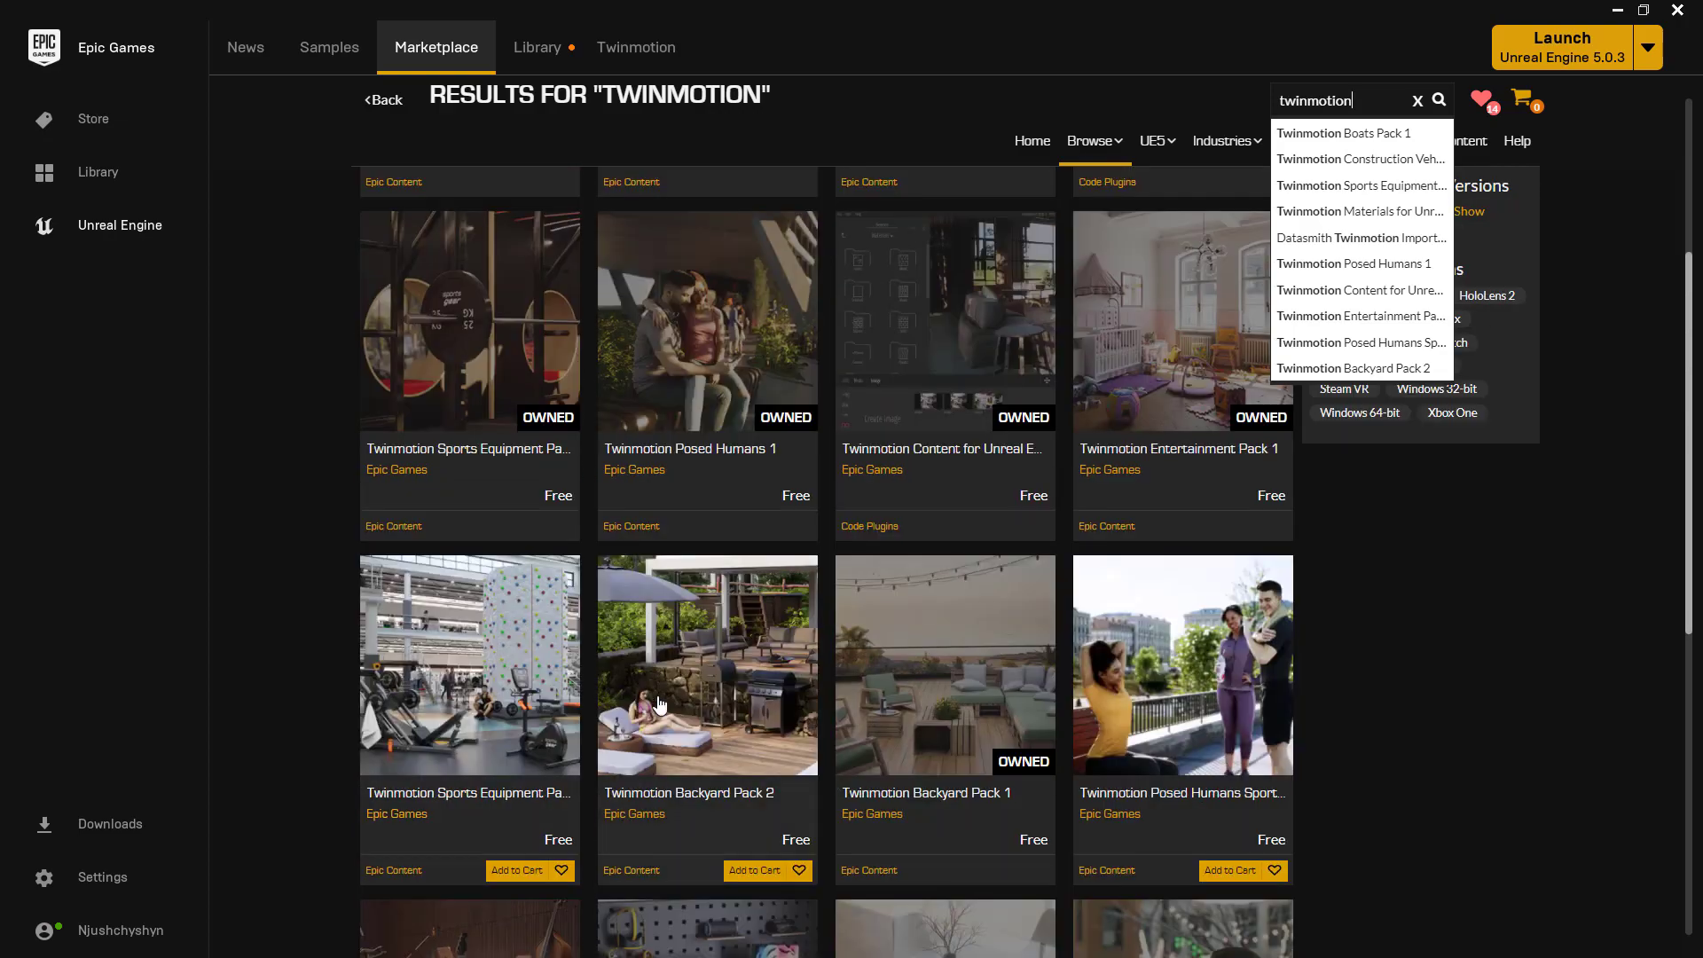
click(1431, 697)
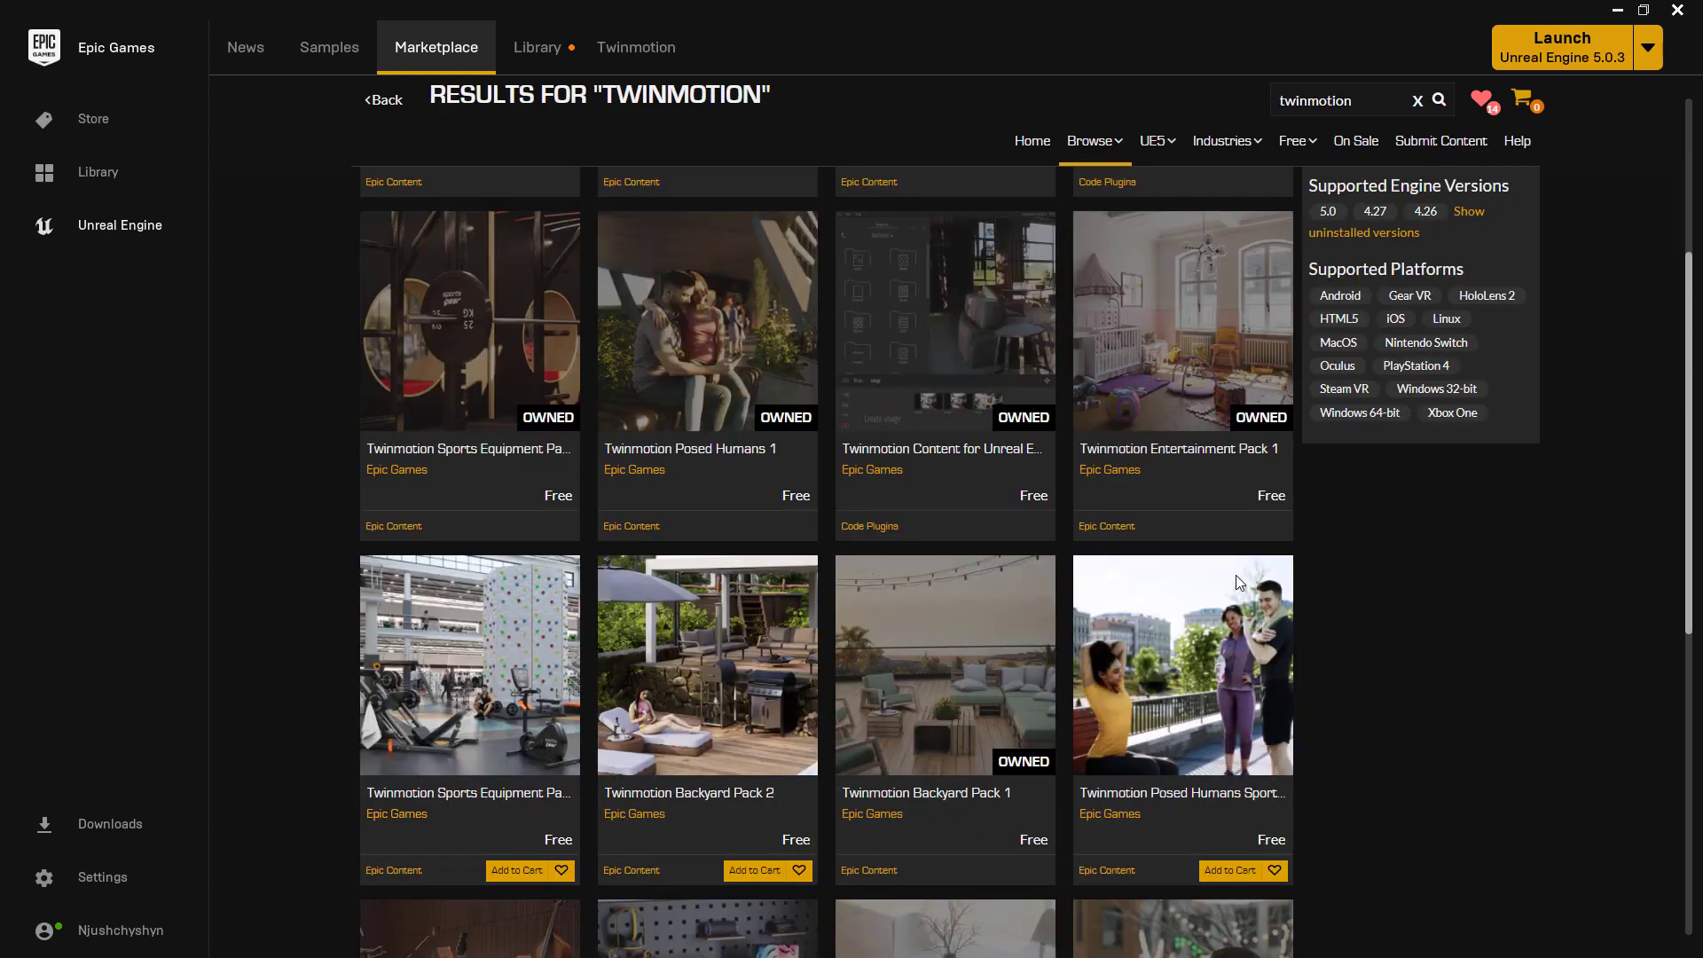
scroll(779, 779, down, 3)
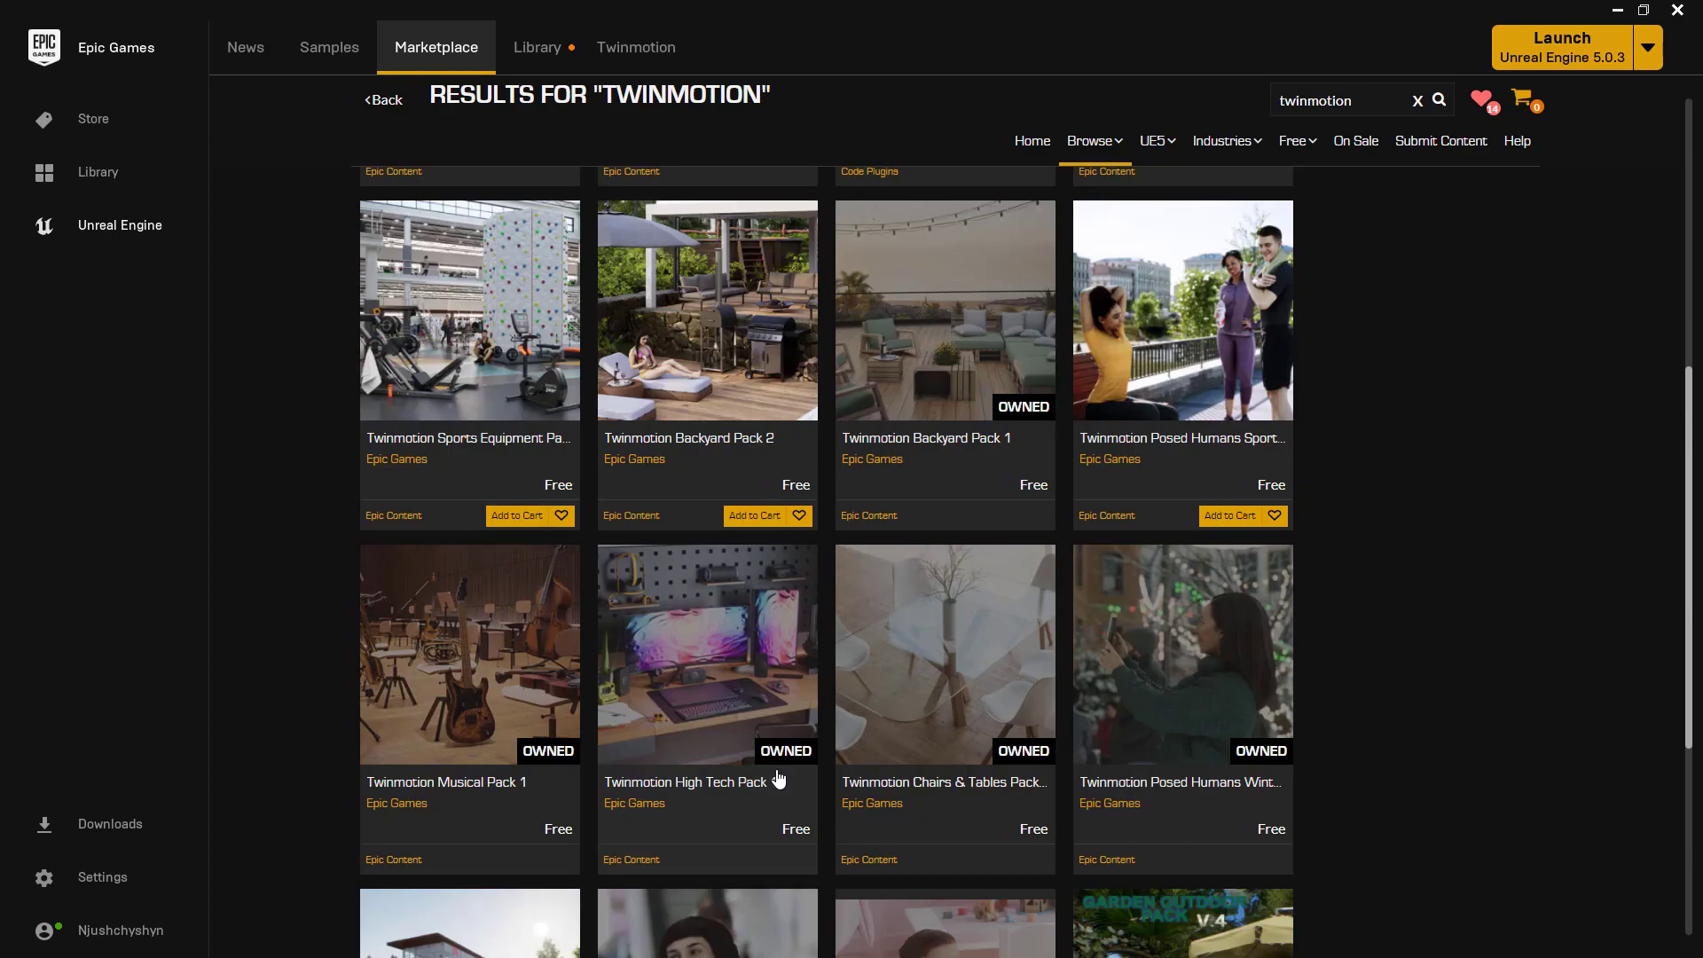
scroll(869, 621, up, 5)
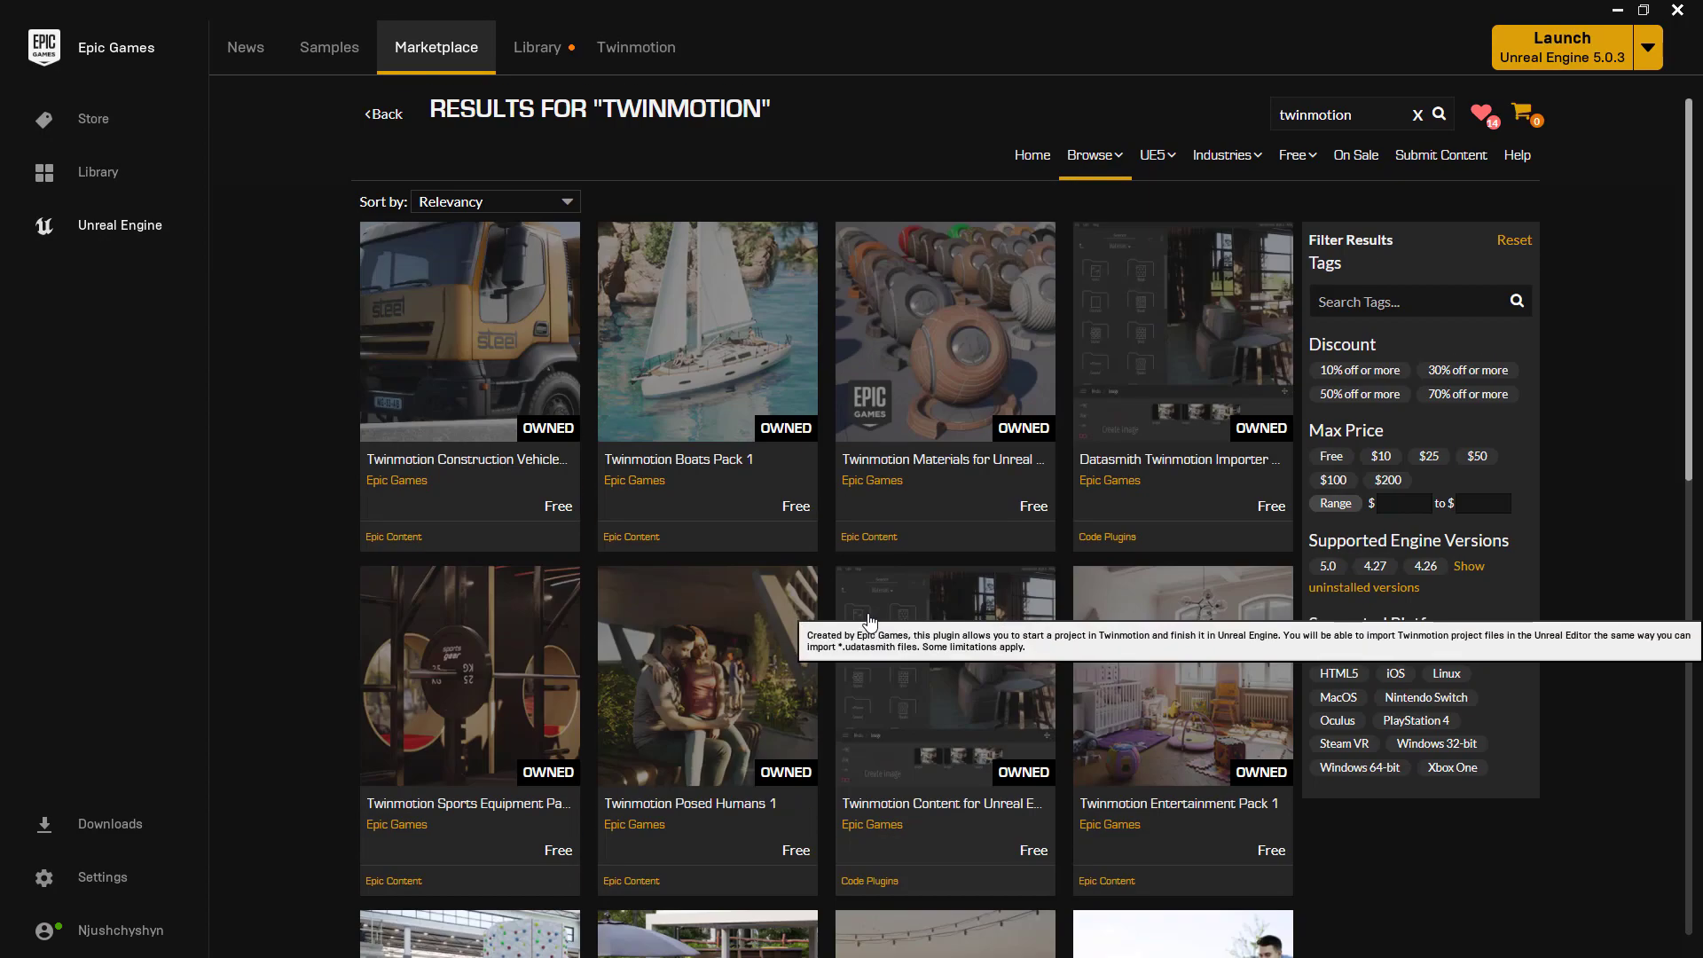
scroll(869, 625, down, 3)
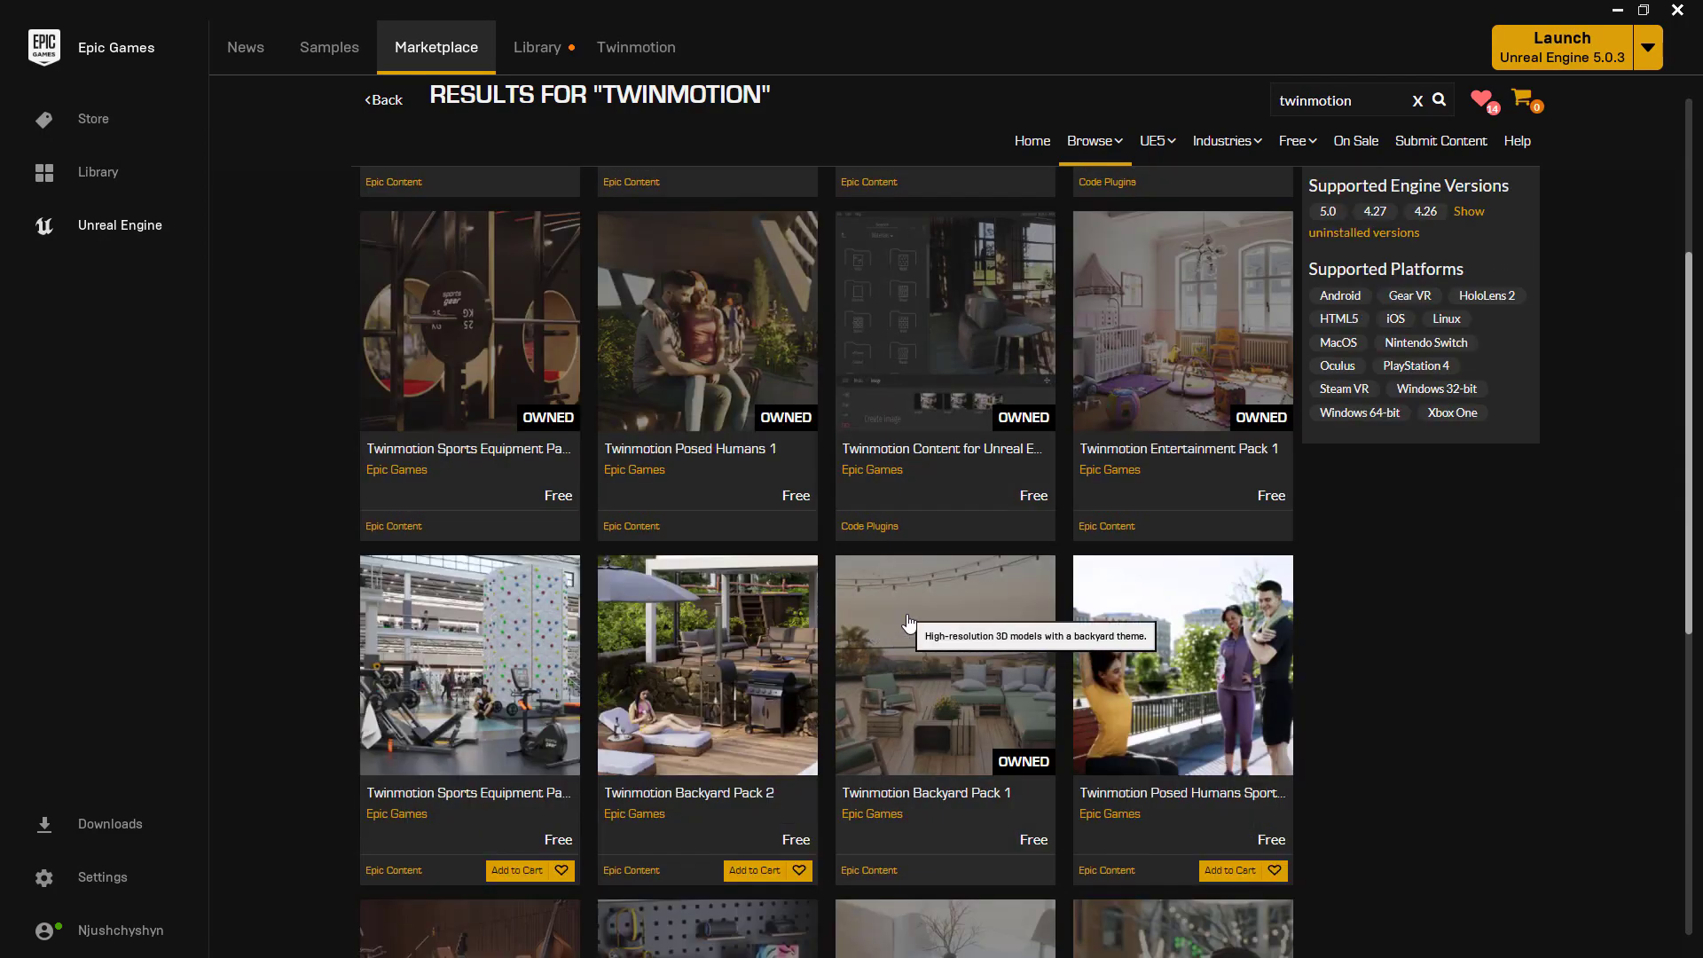
mouse_move(901, 559)
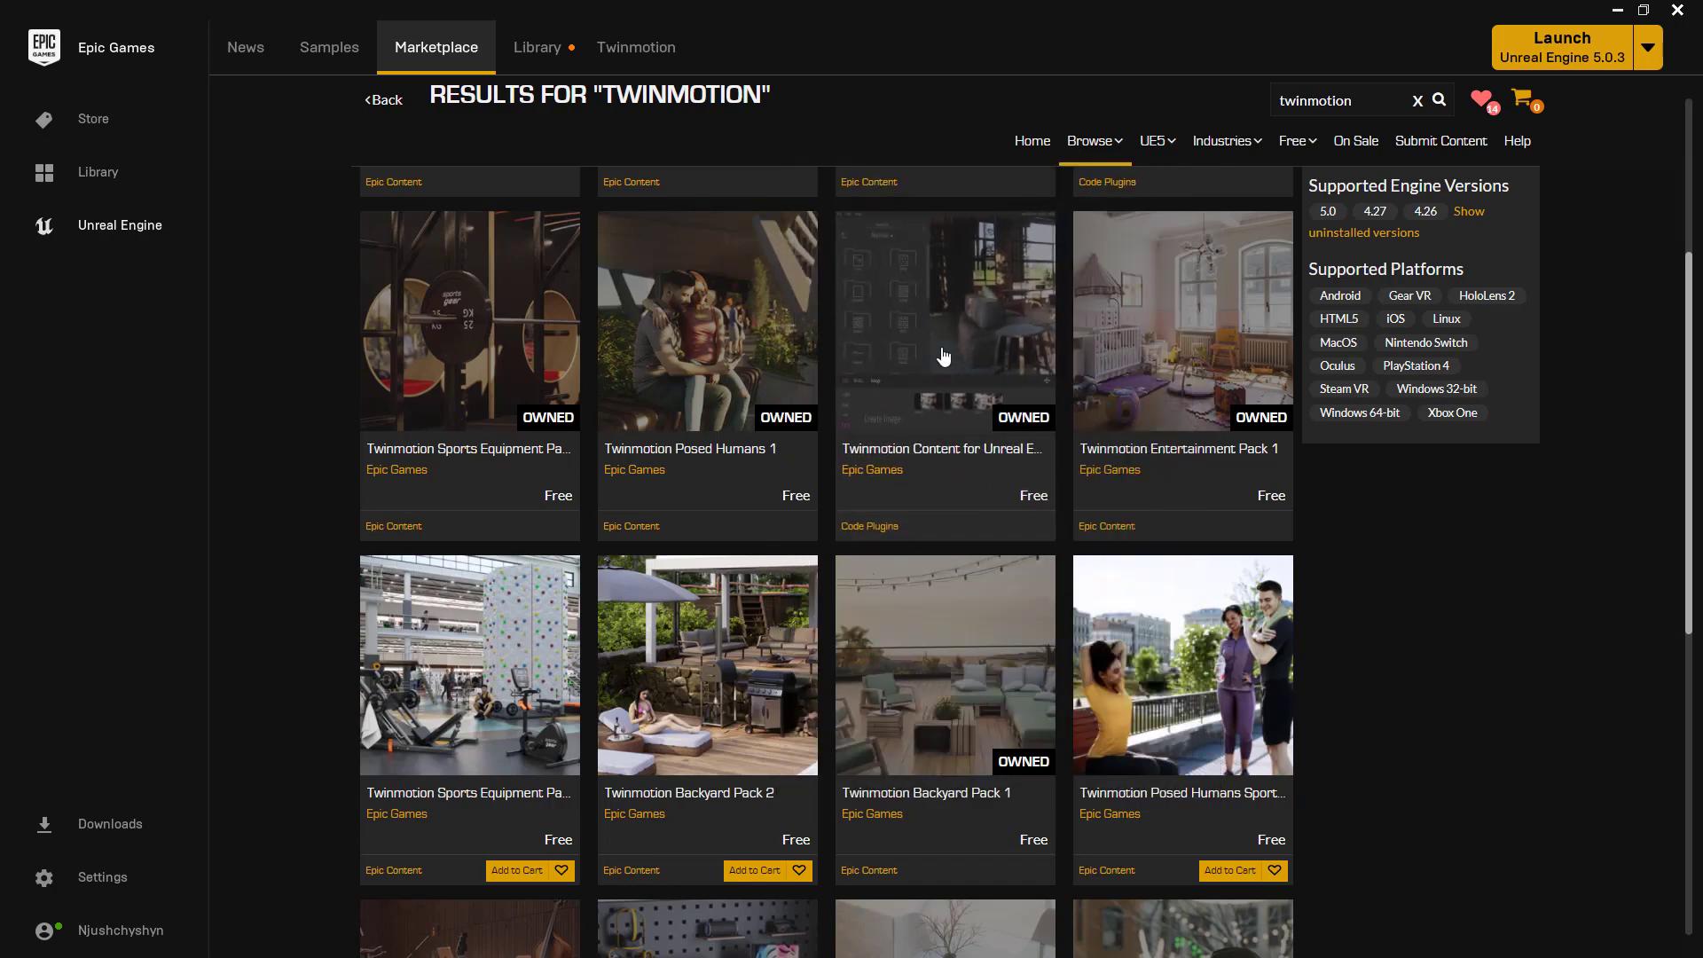
click(943, 348)
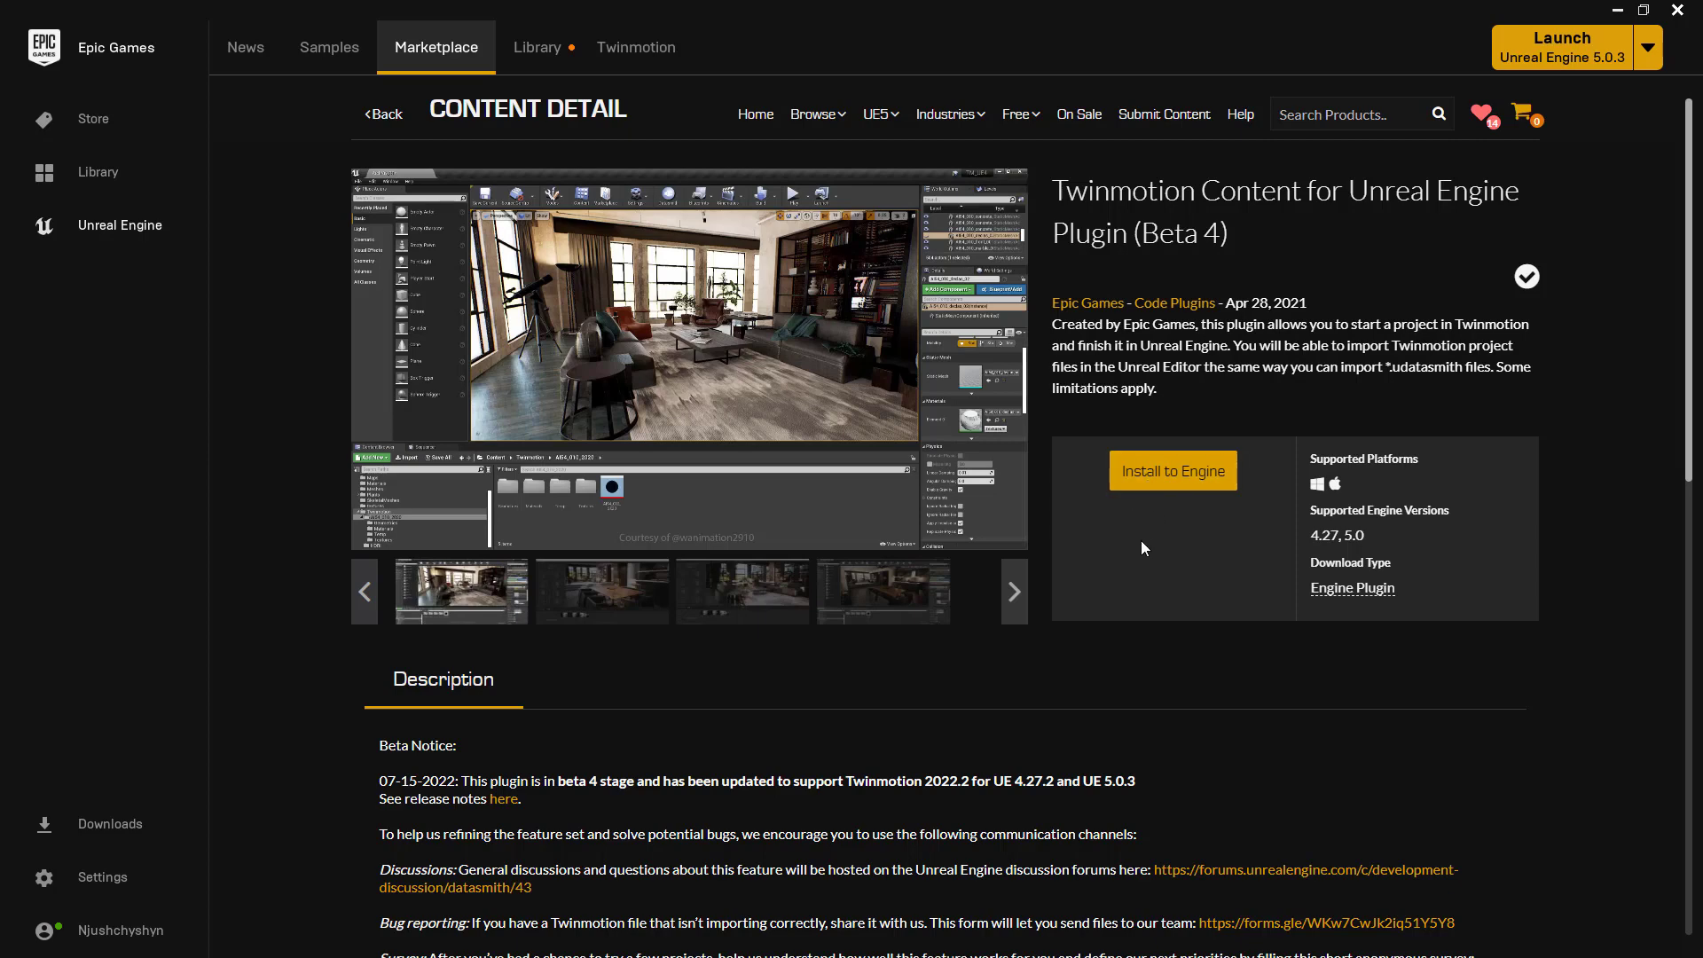
Step: Switch to the TestTM project in Unreal Editor and check the plugin list for "twinmot", then close it
key(alt+Tab)
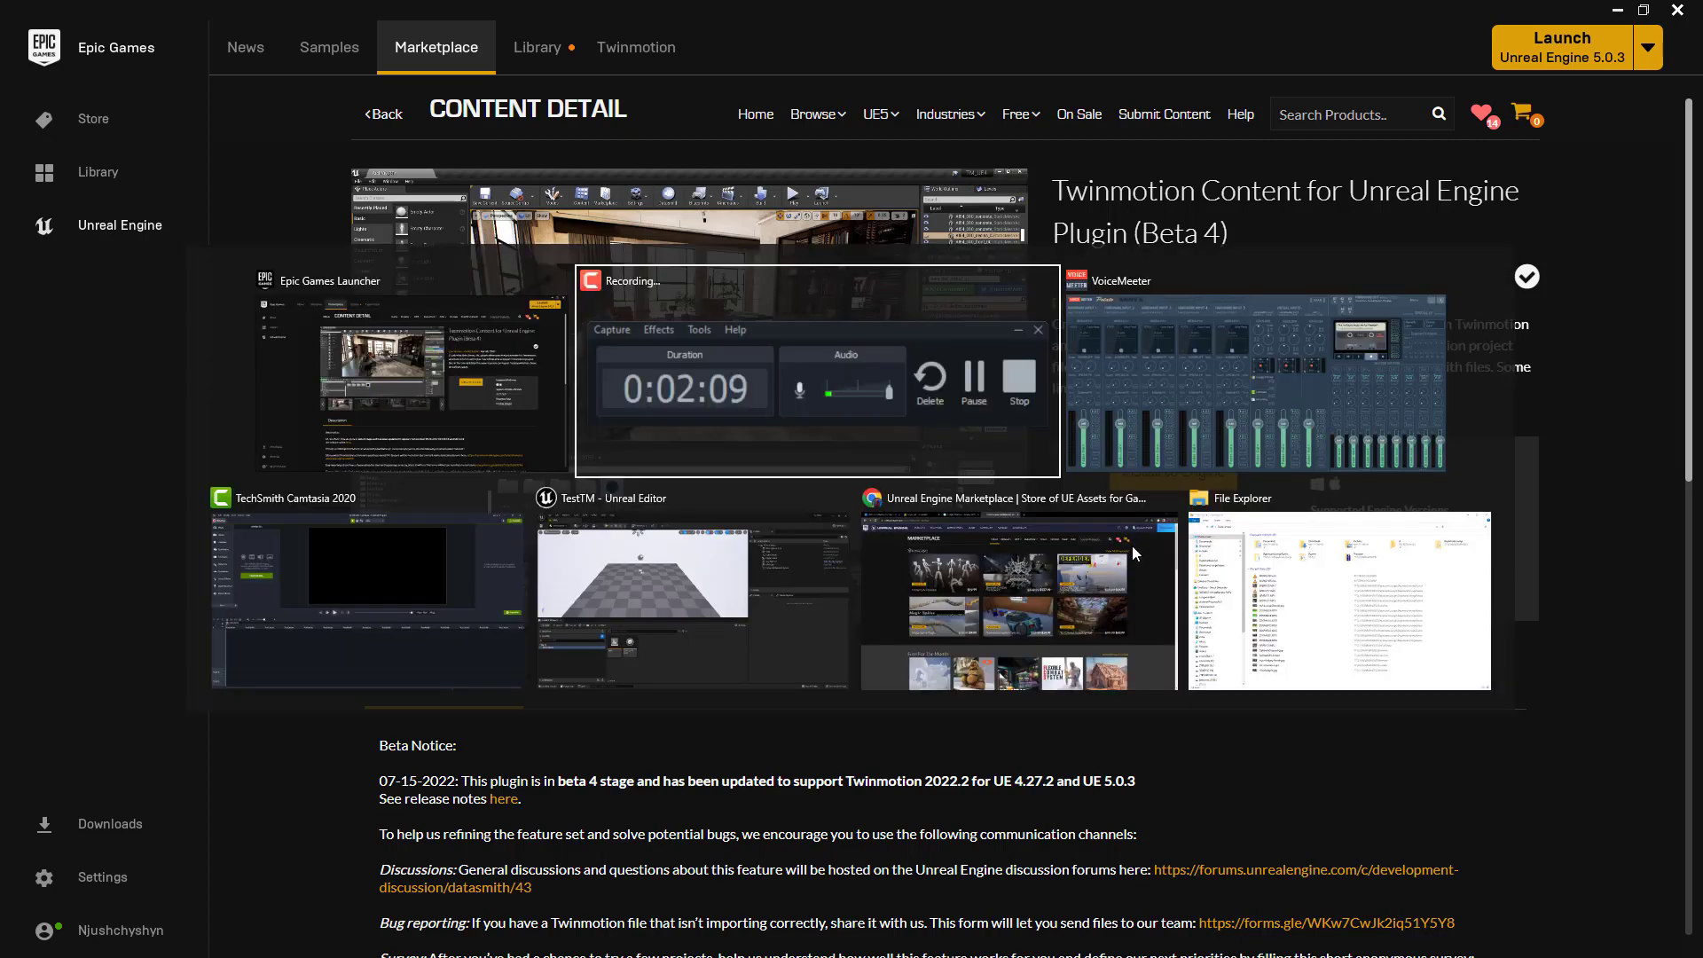
click(727, 648)
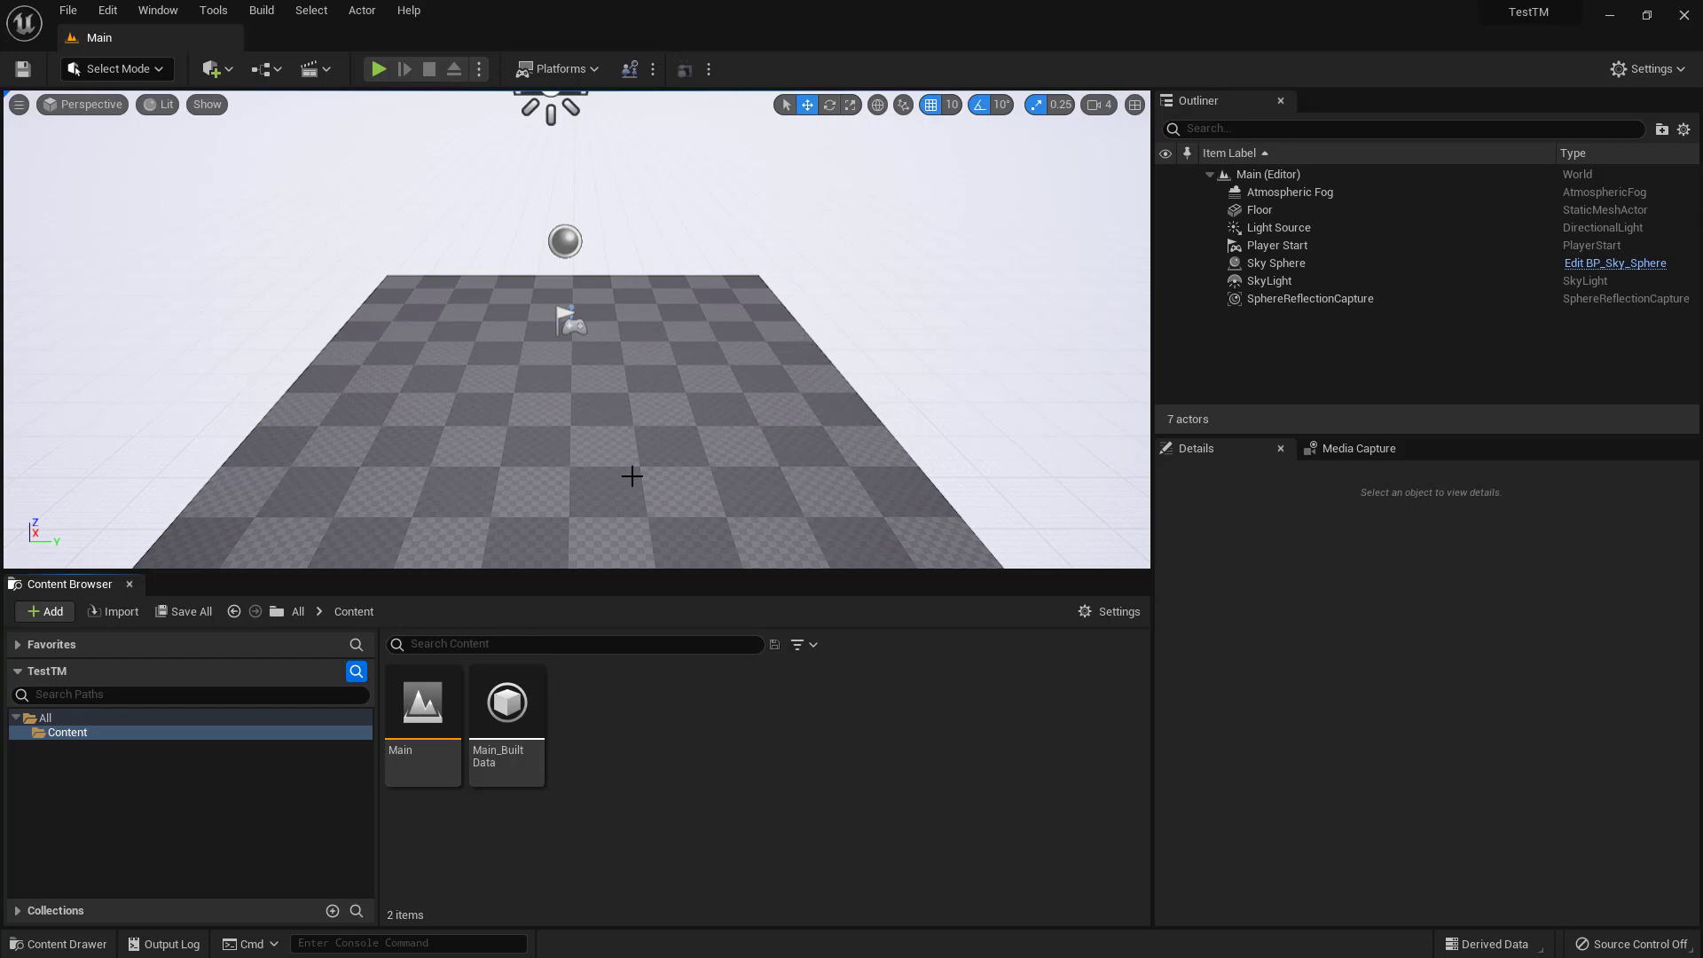
click(108, 10)
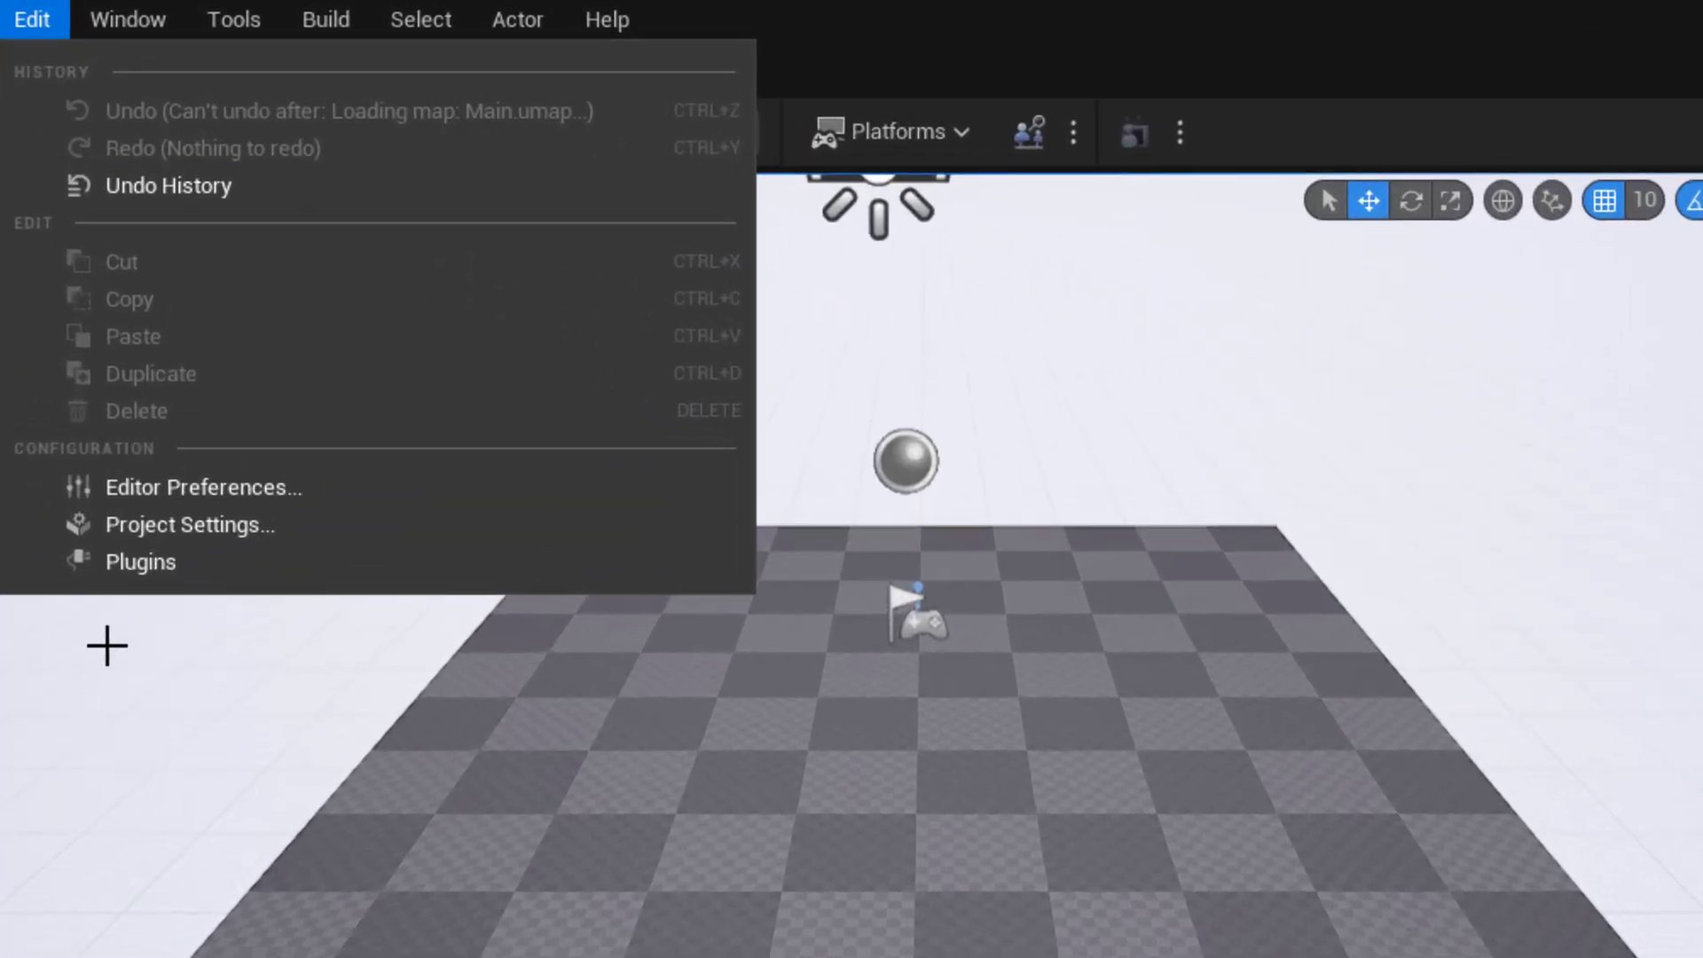
click(159, 299)
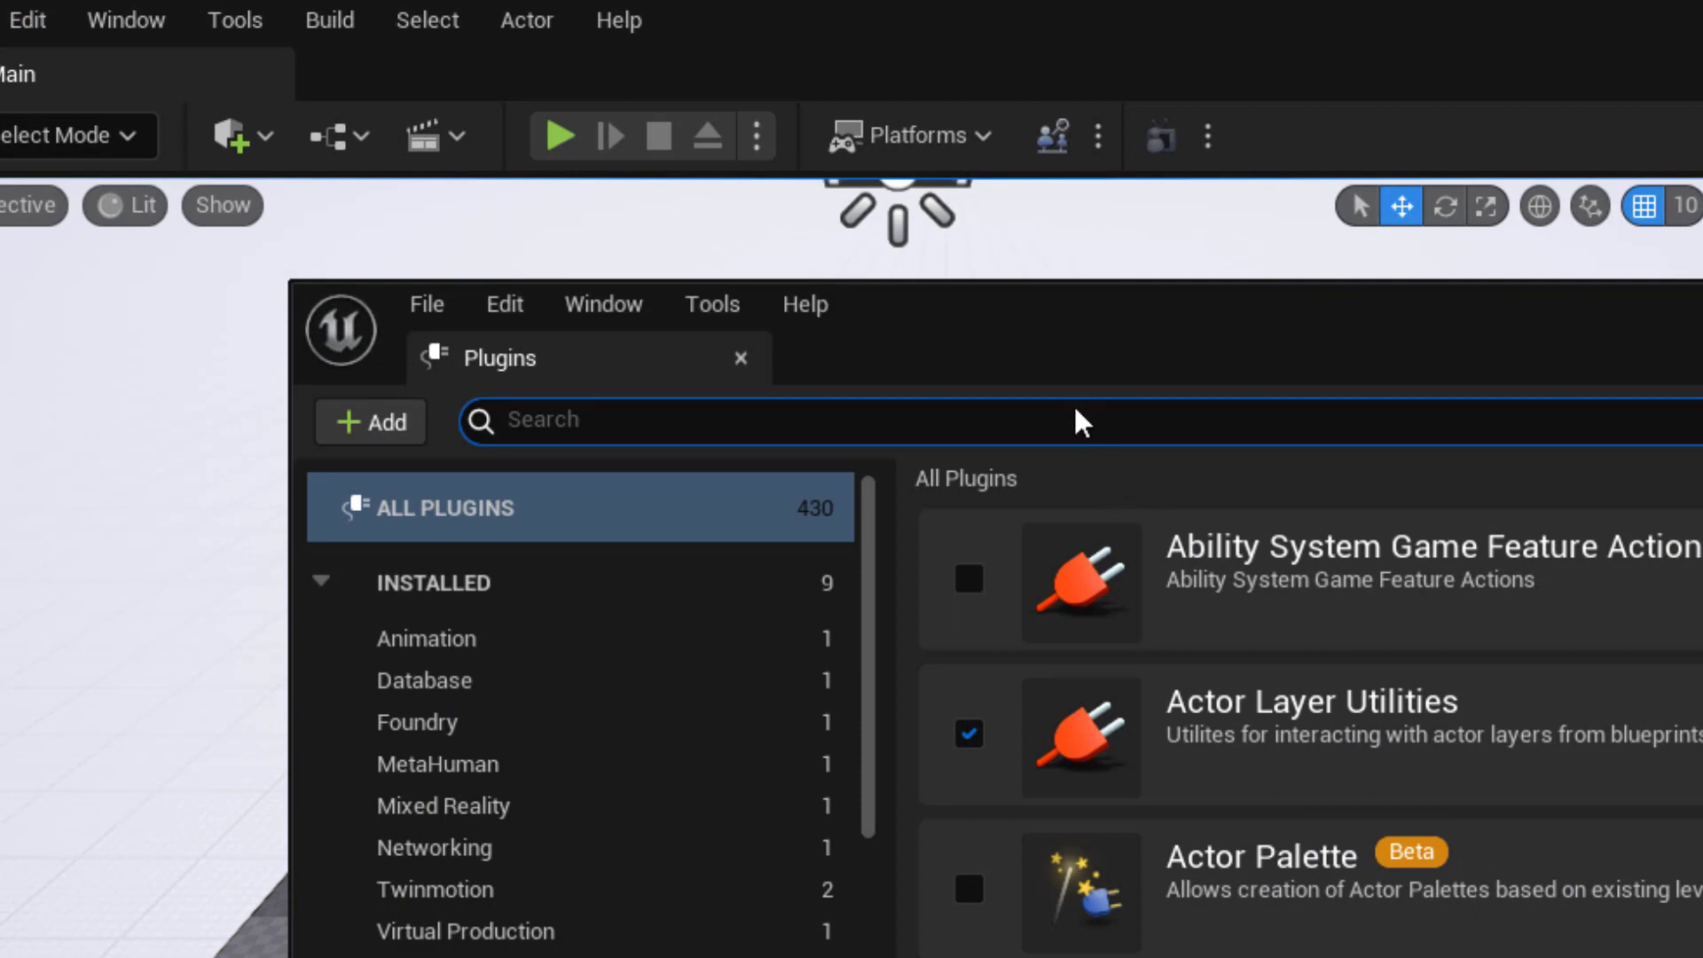
text(twinmot)
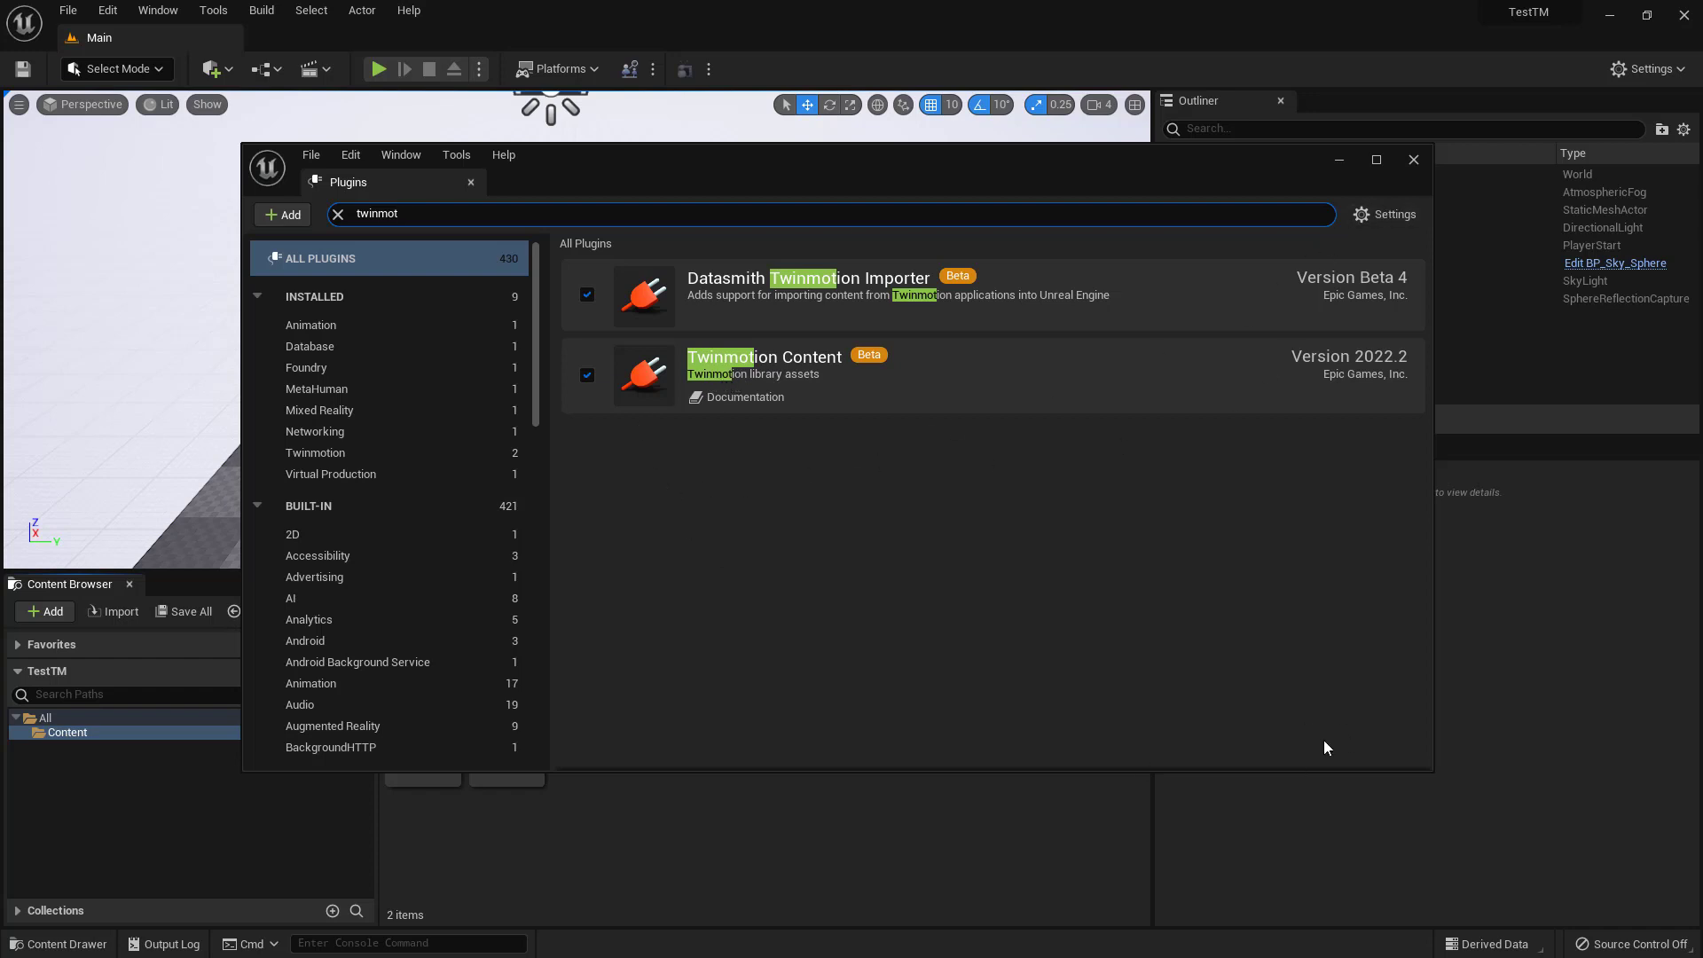
click(1414, 160)
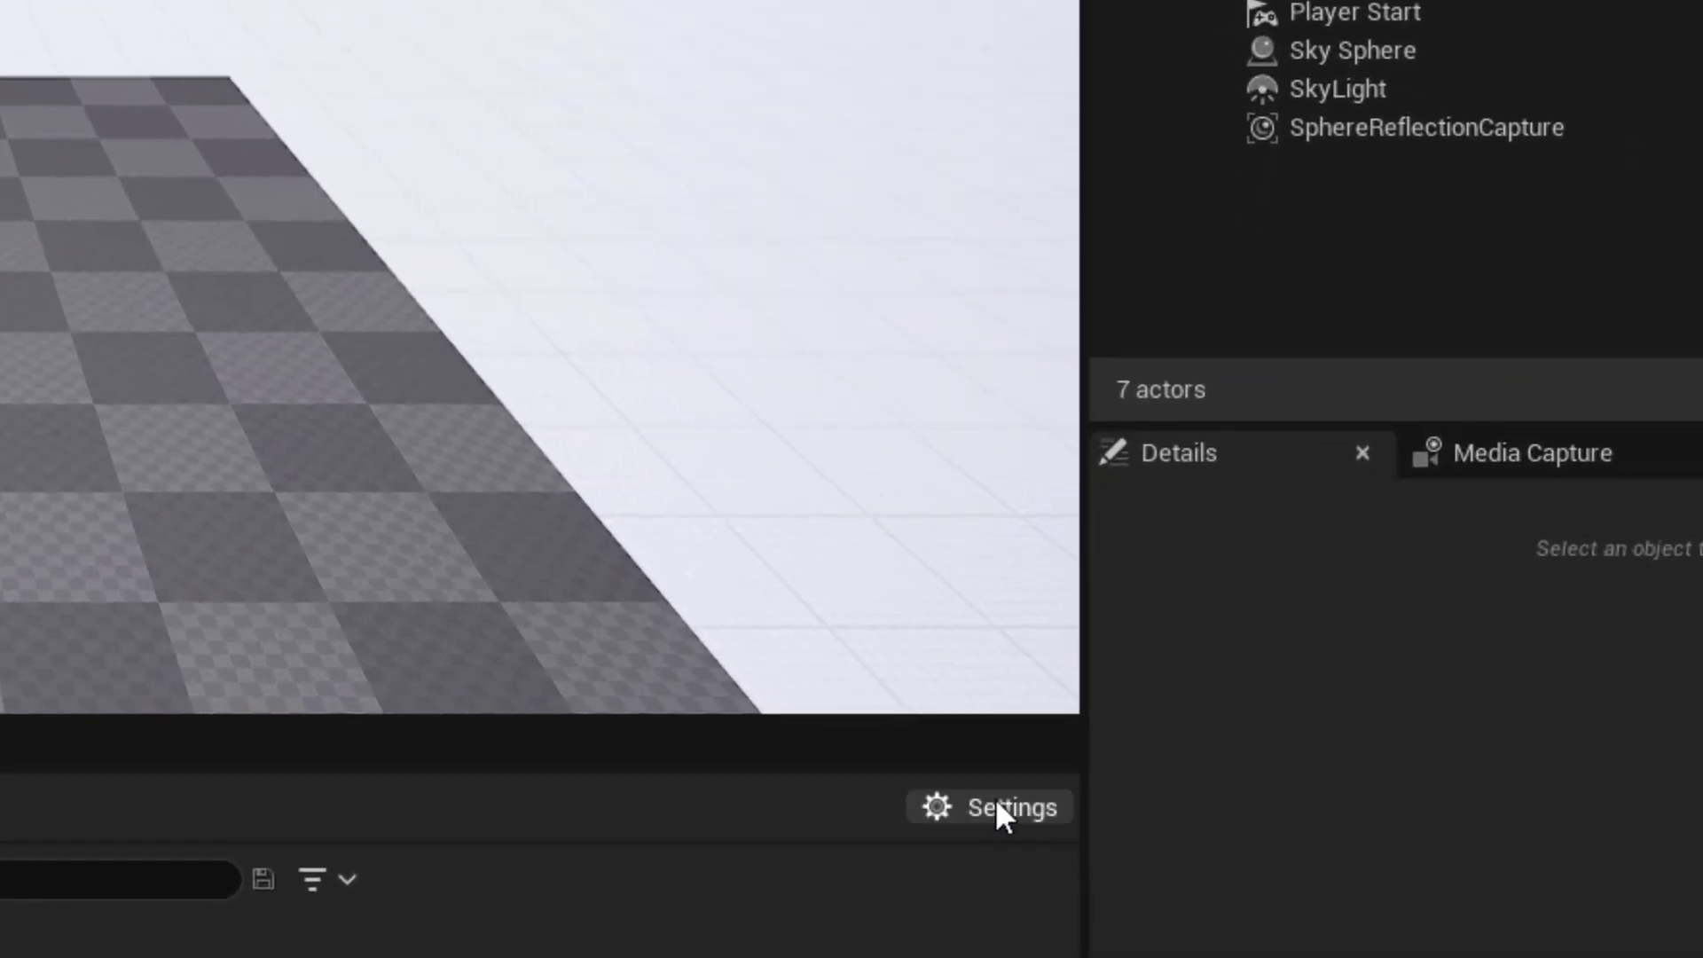
Step: Show engine content and plugin content in the Content Browser
click(1113, 613)
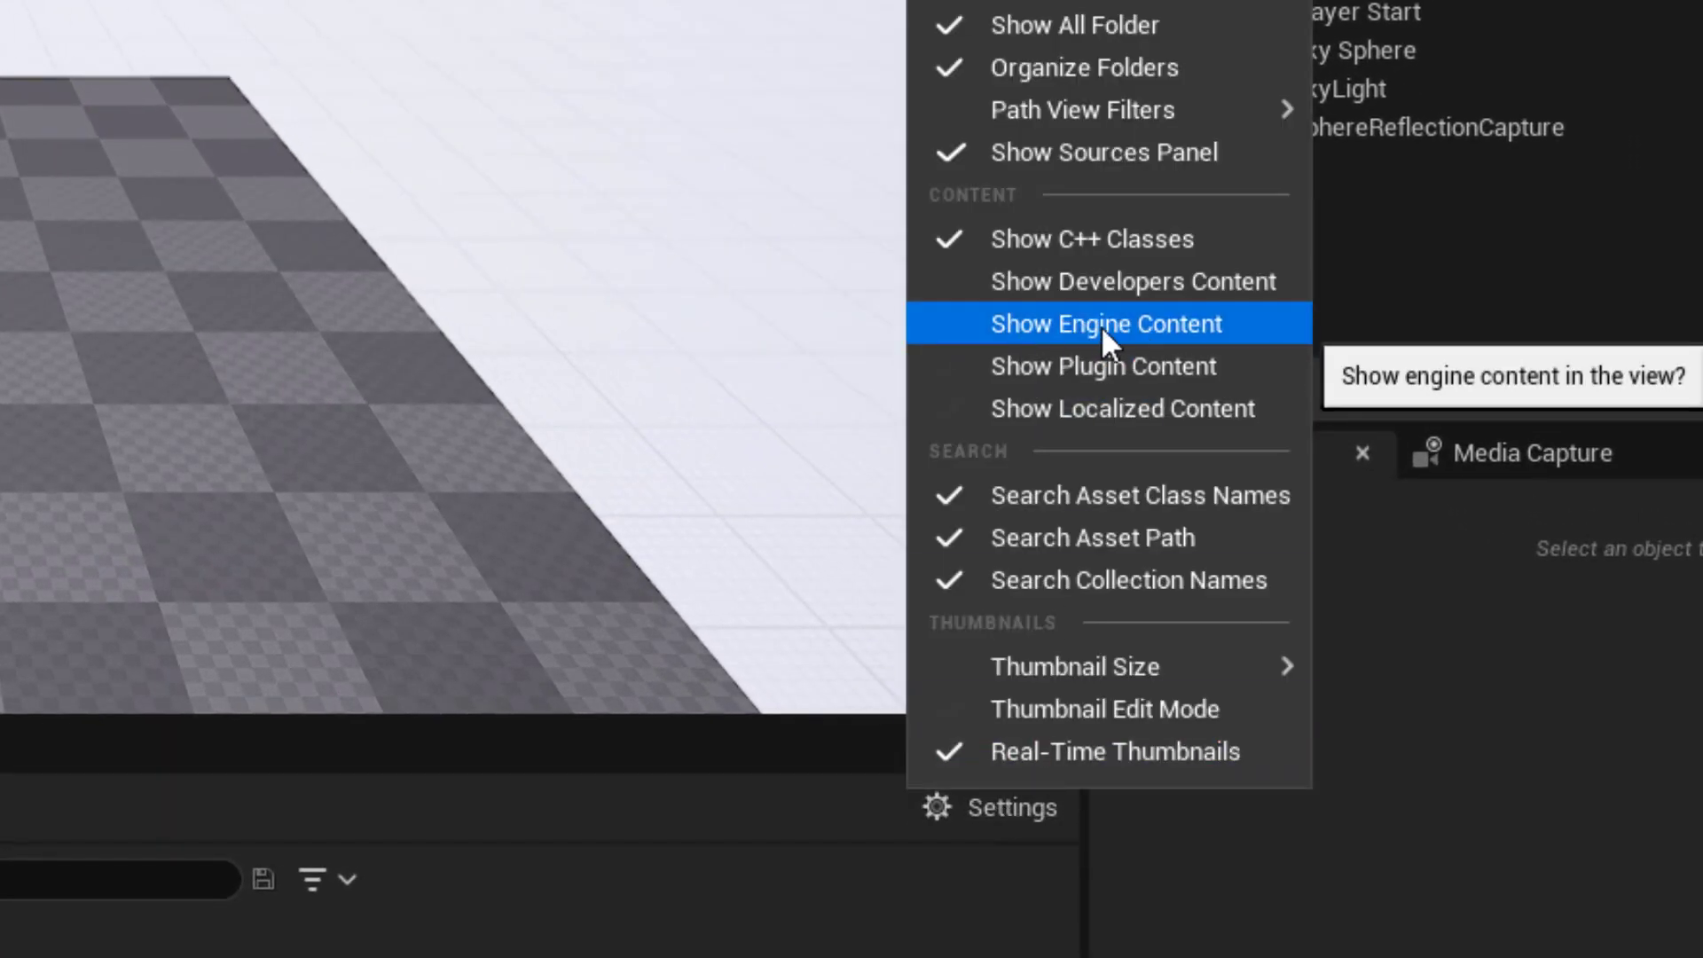
click(1137, 326)
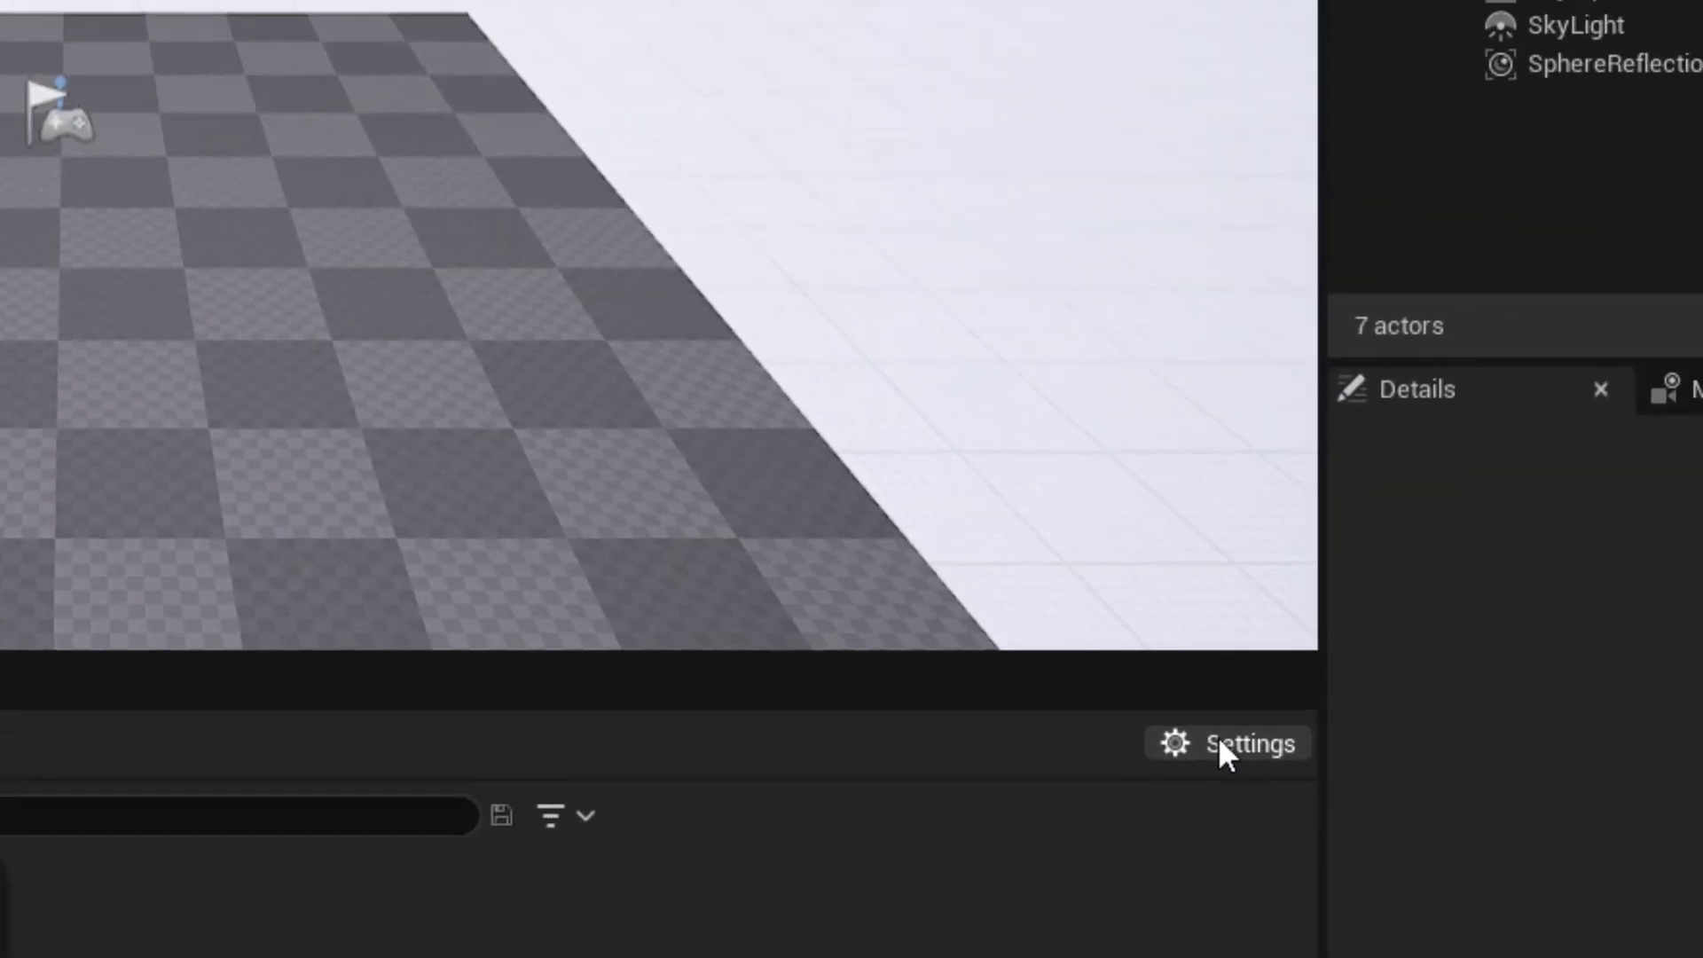
click(1223, 753)
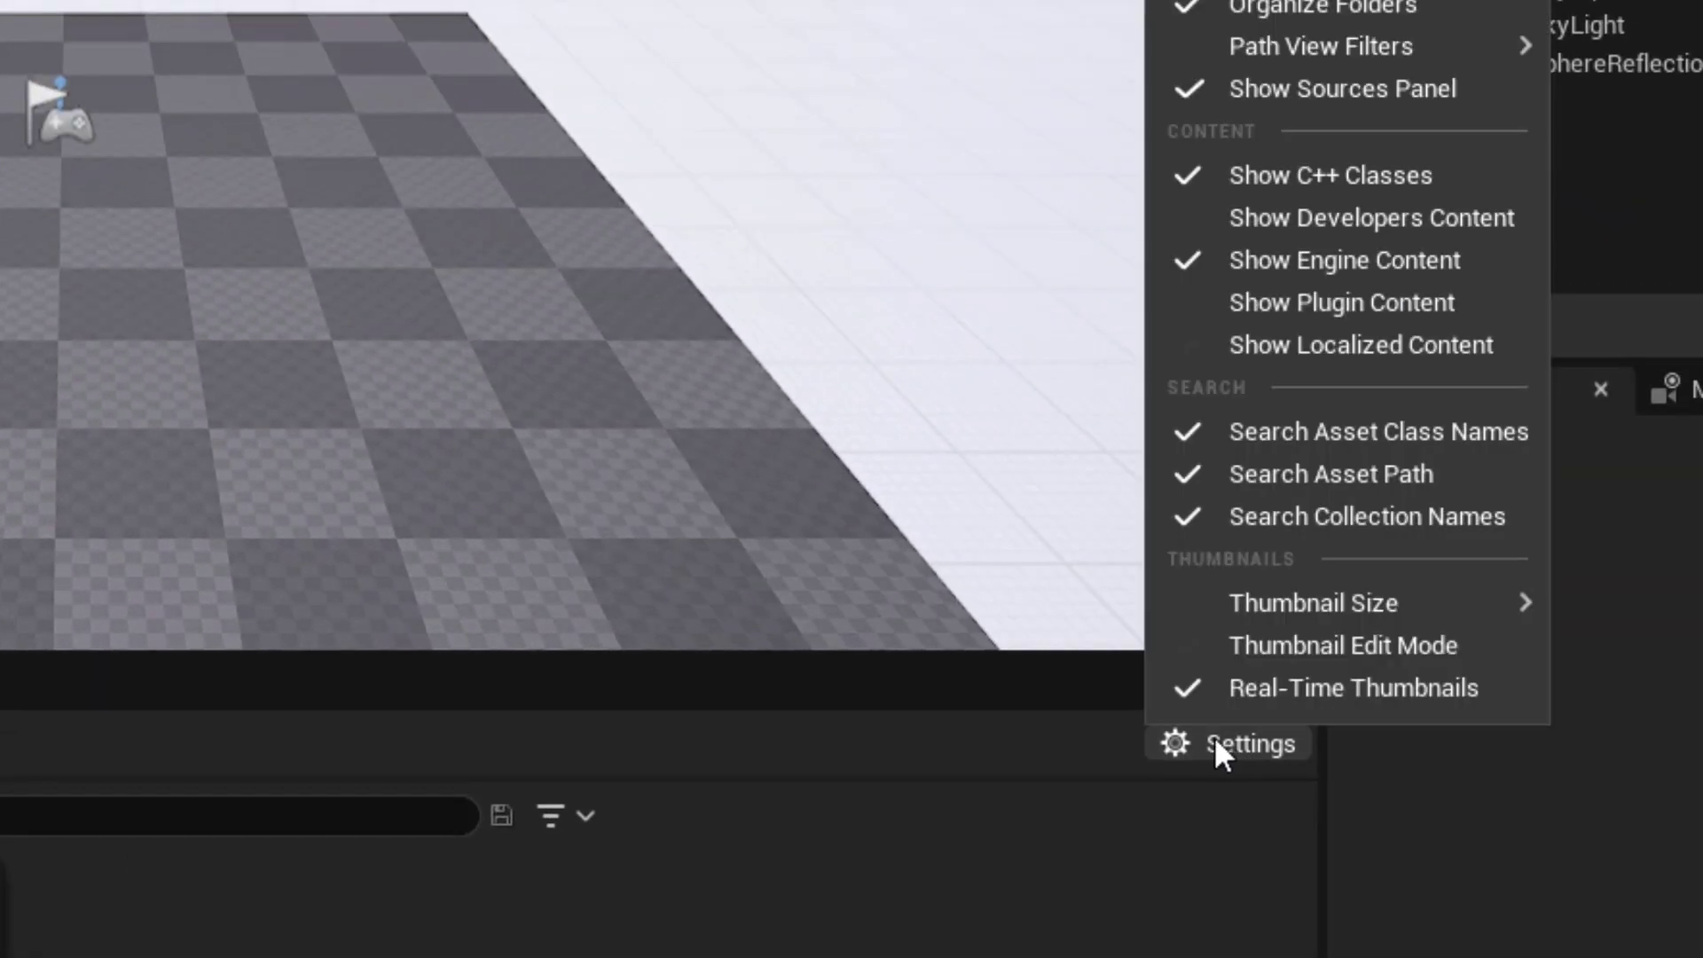
click(1368, 307)
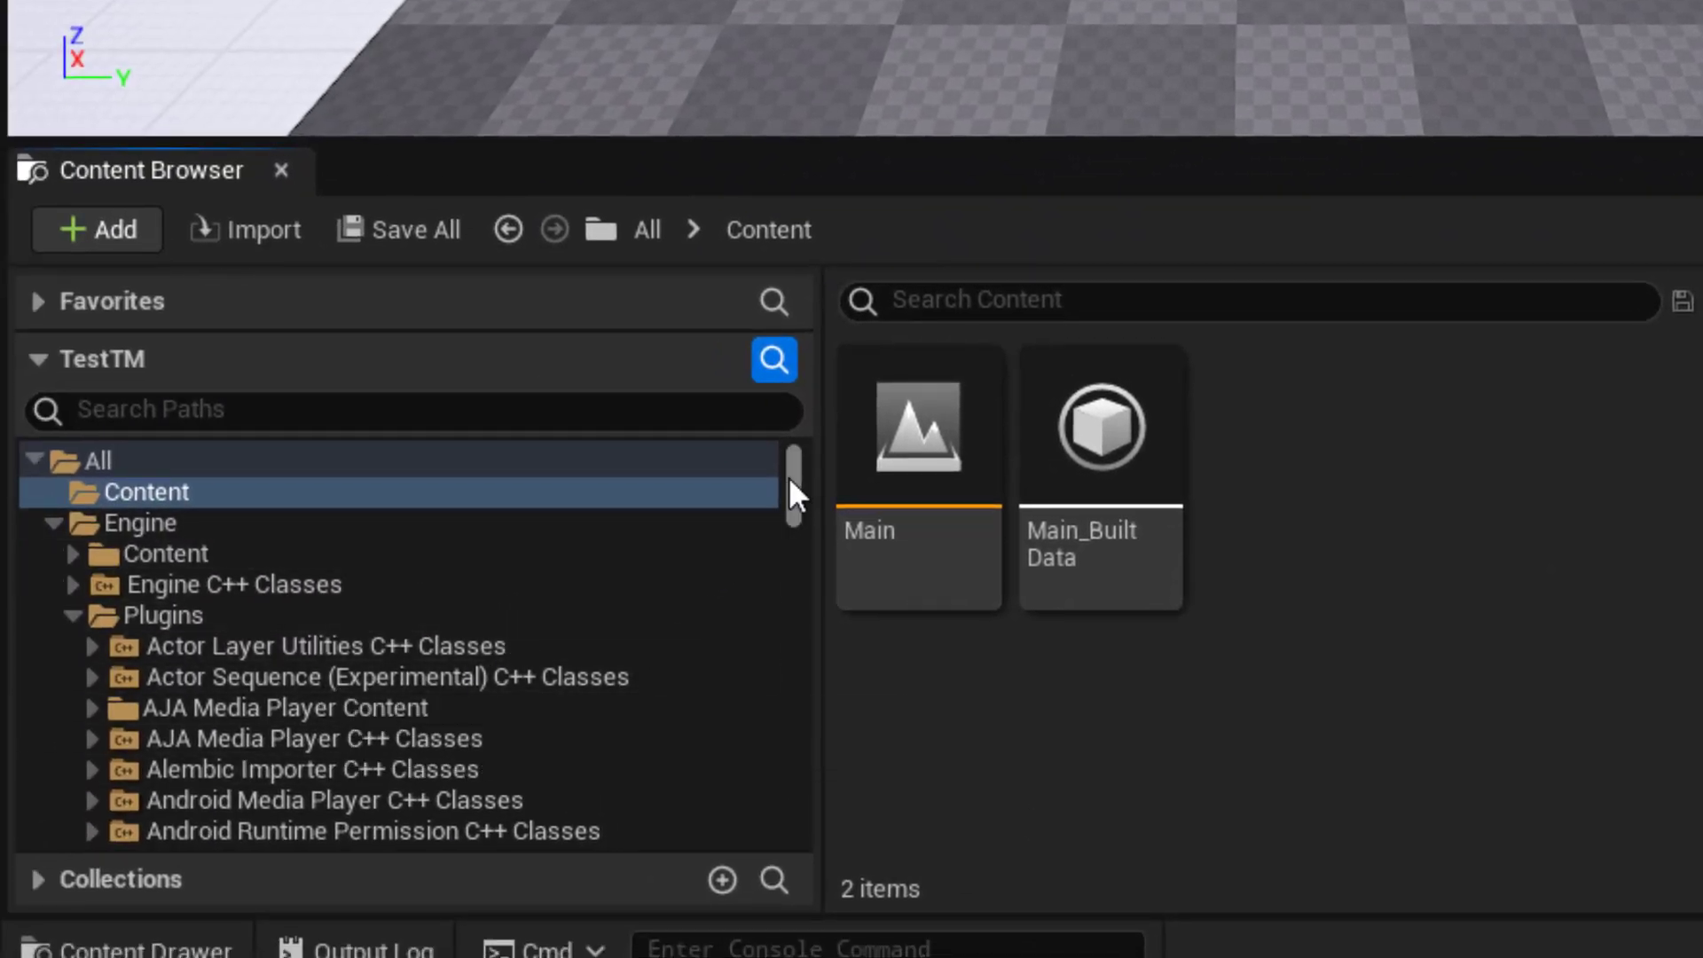
Step: Browse the Twinmotion Content Content plugin folder and expand the Lights folder in its Library
drag(789, 482, 738, 668)
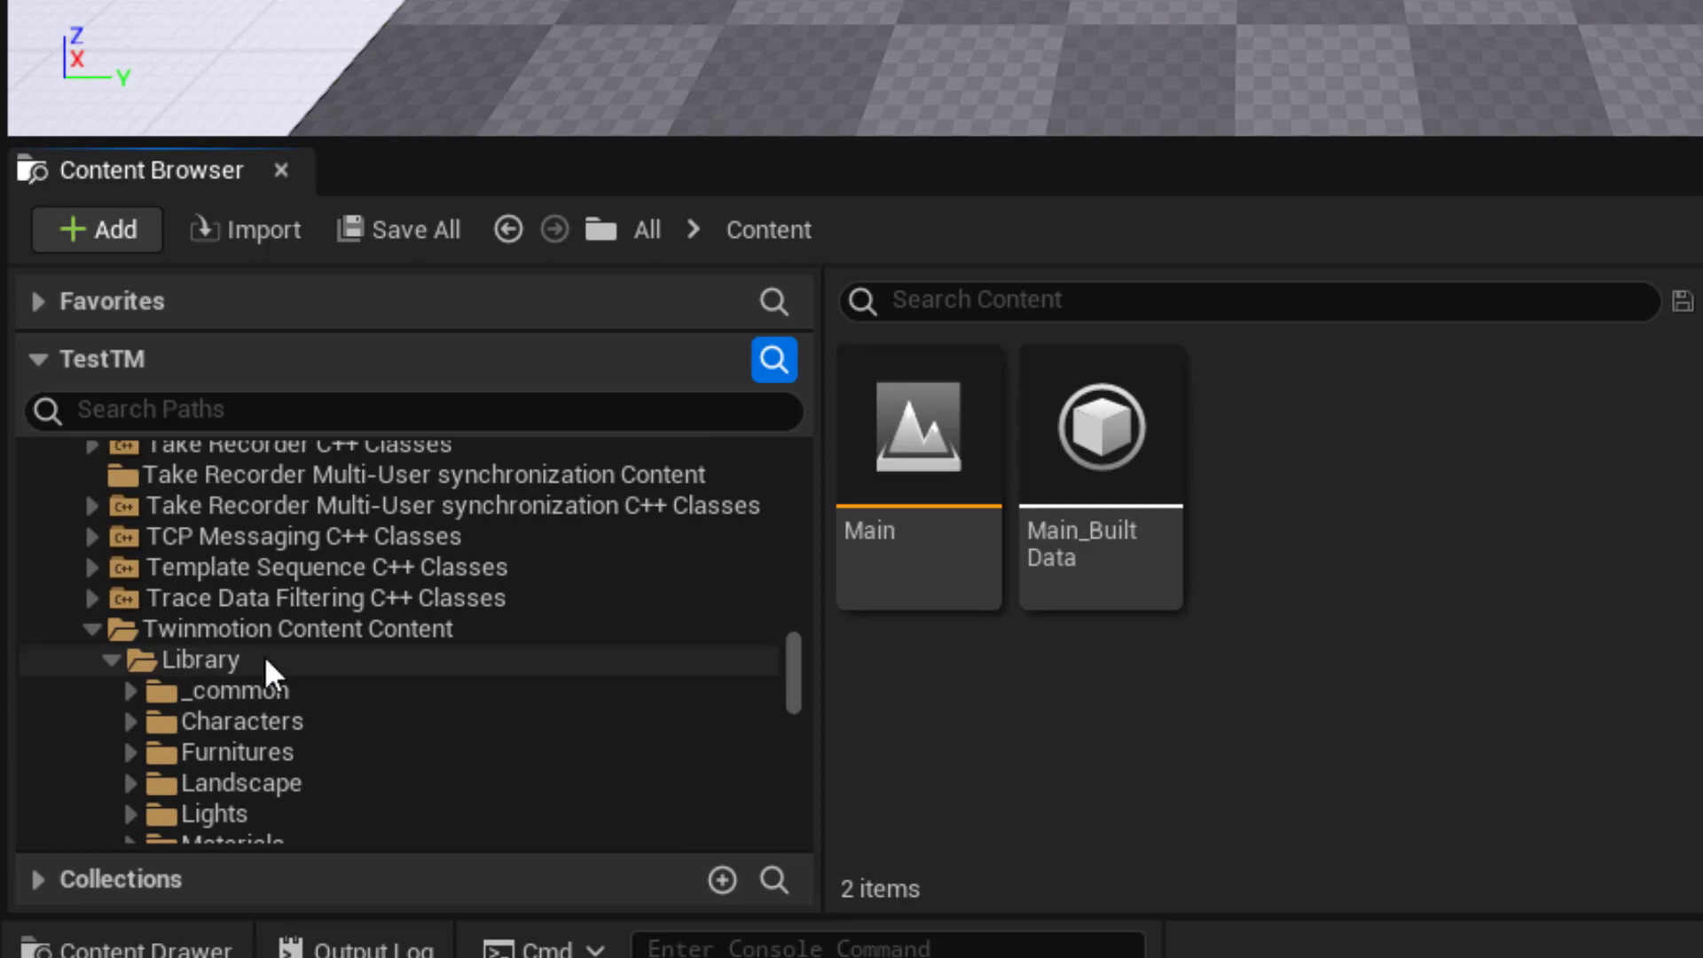
click(311, 631)
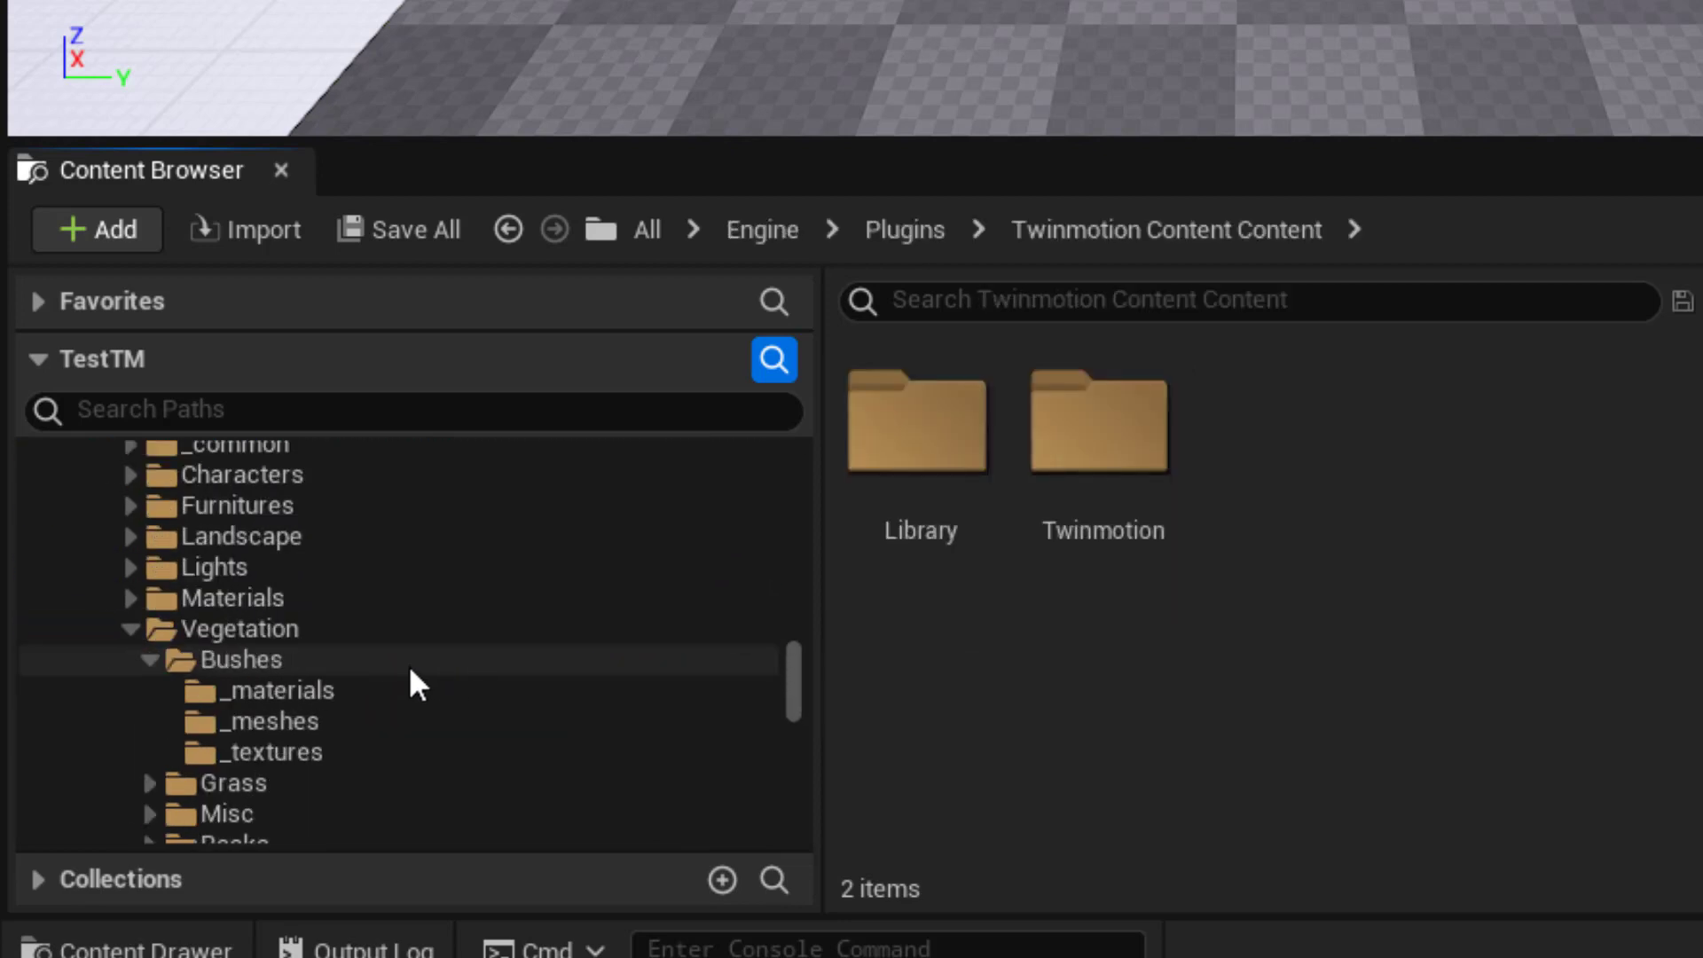
scroll(409, 665, up, 2)
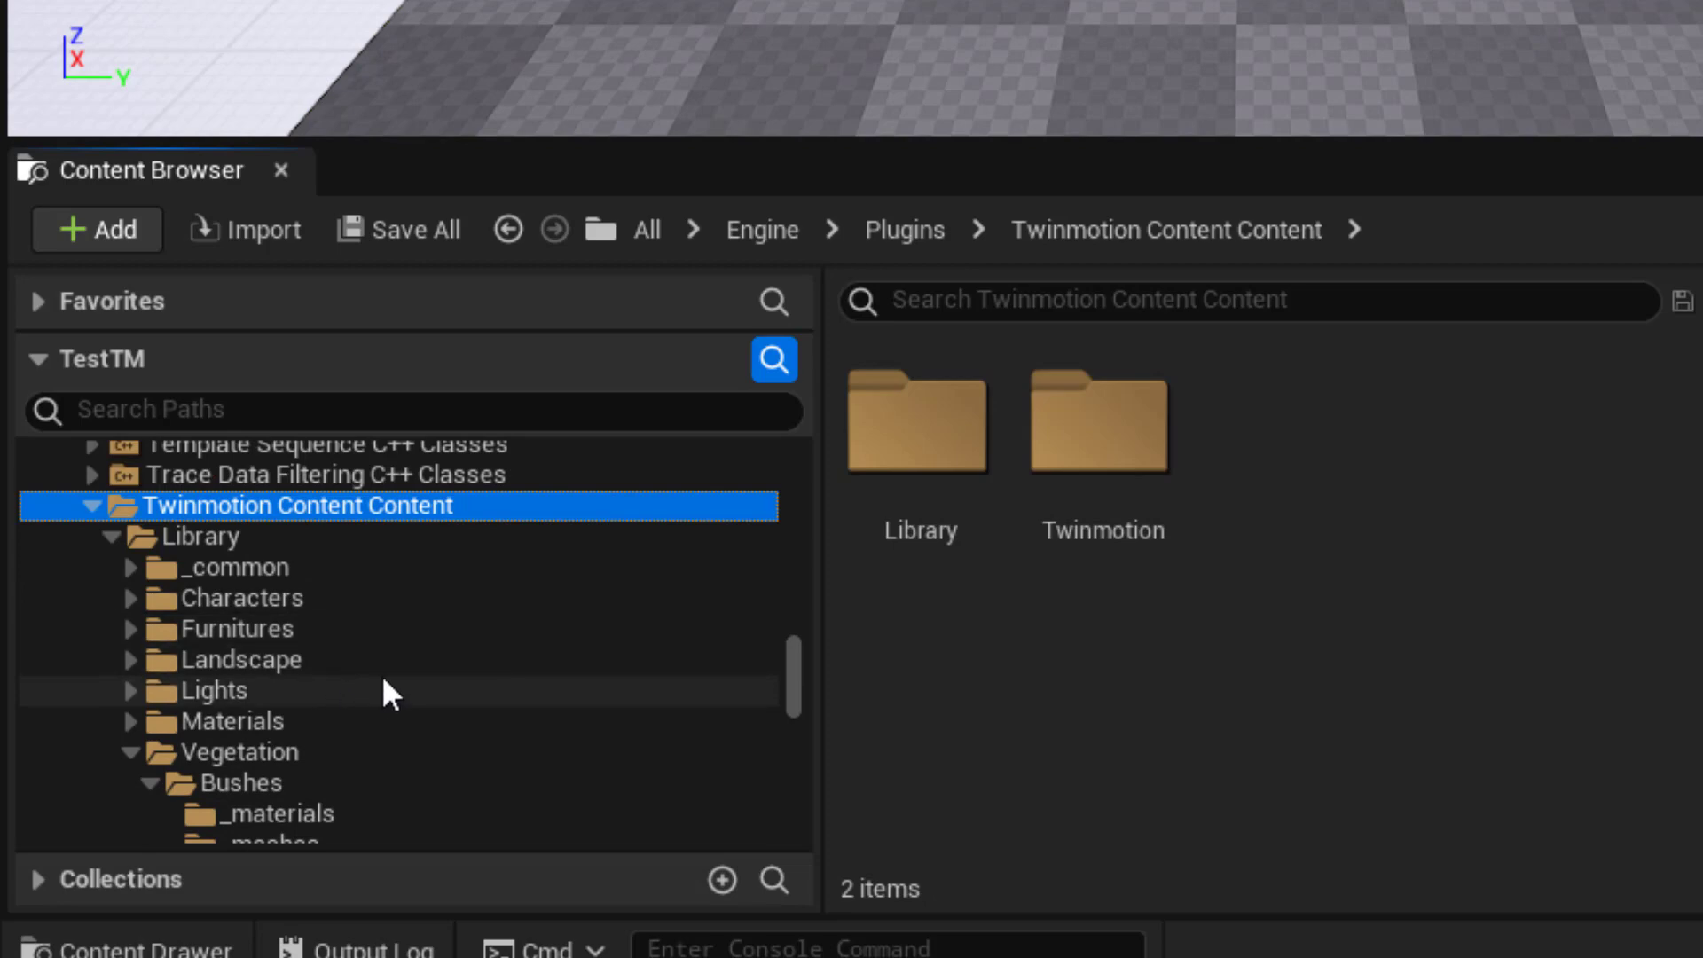
scroll(397, 681, down, 1)
click(312, 629)
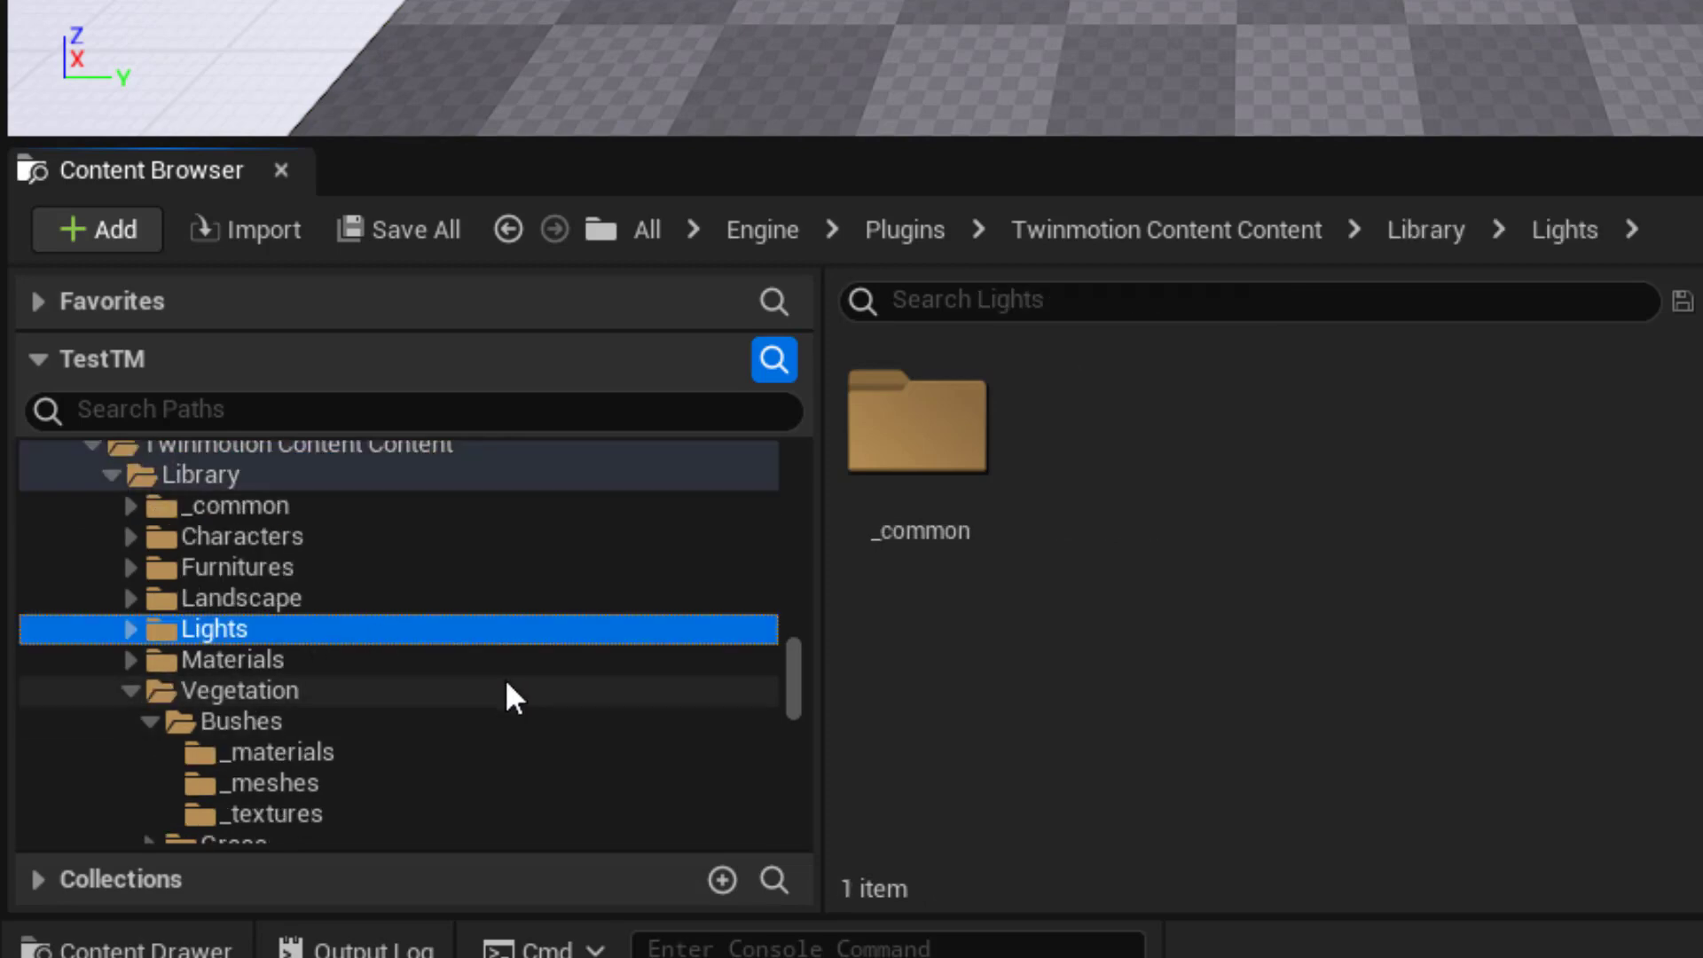
scroll(506, 695, down, 2)
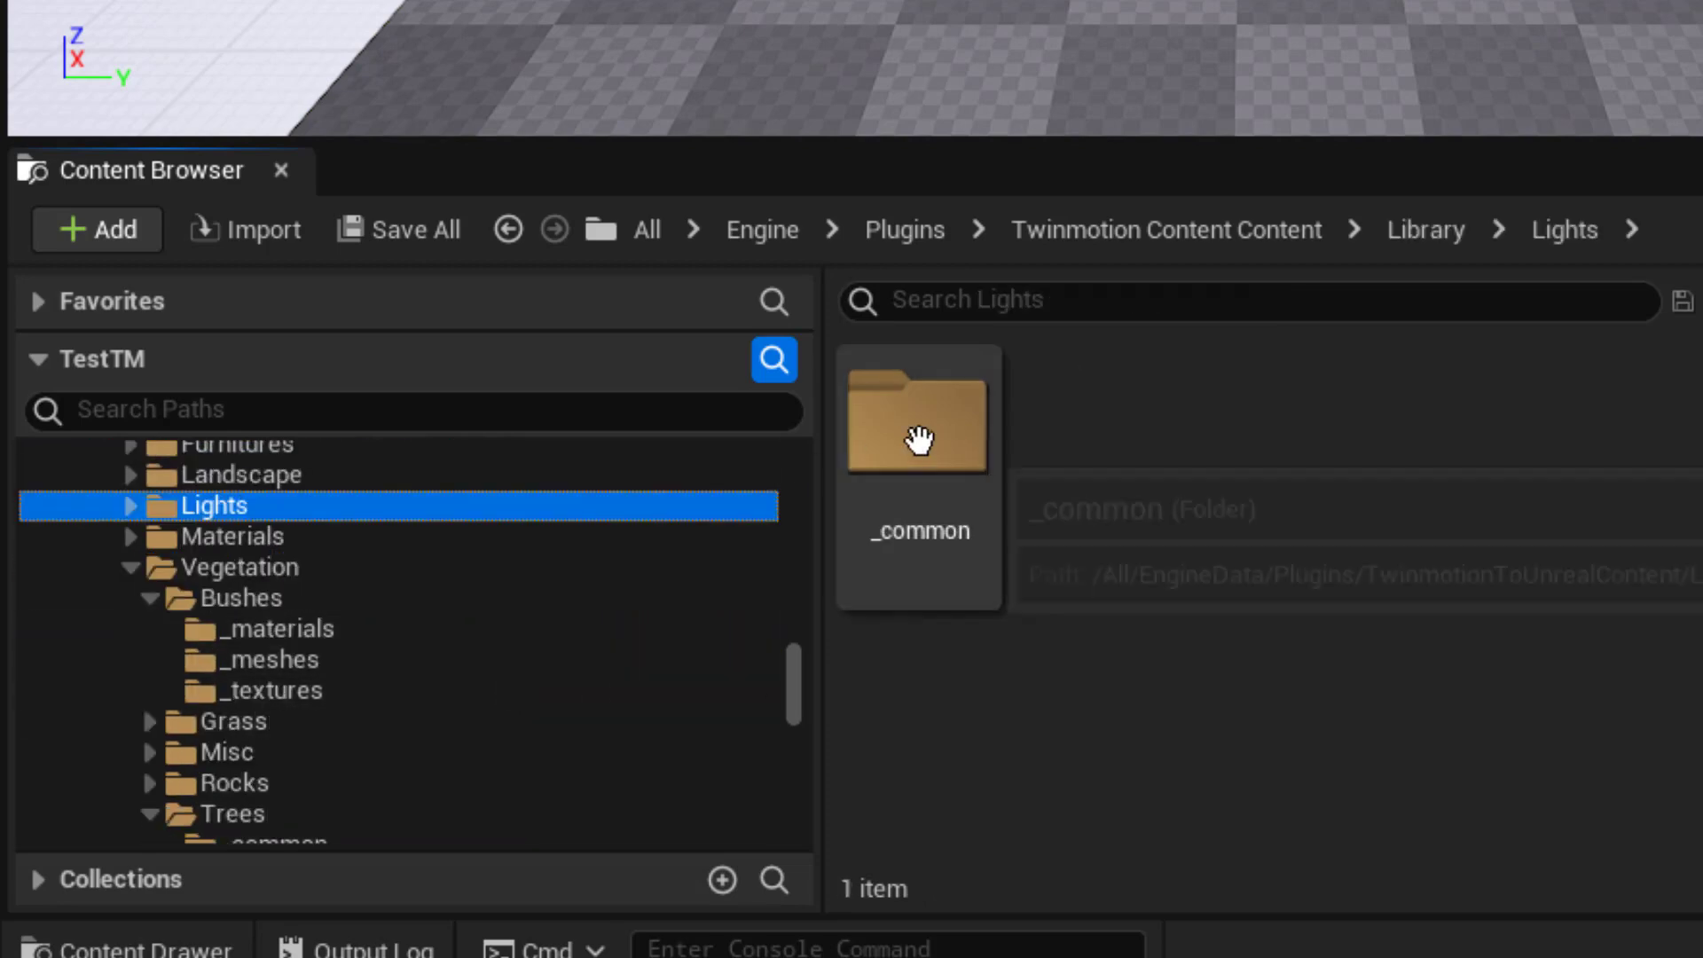
click(131, 507)
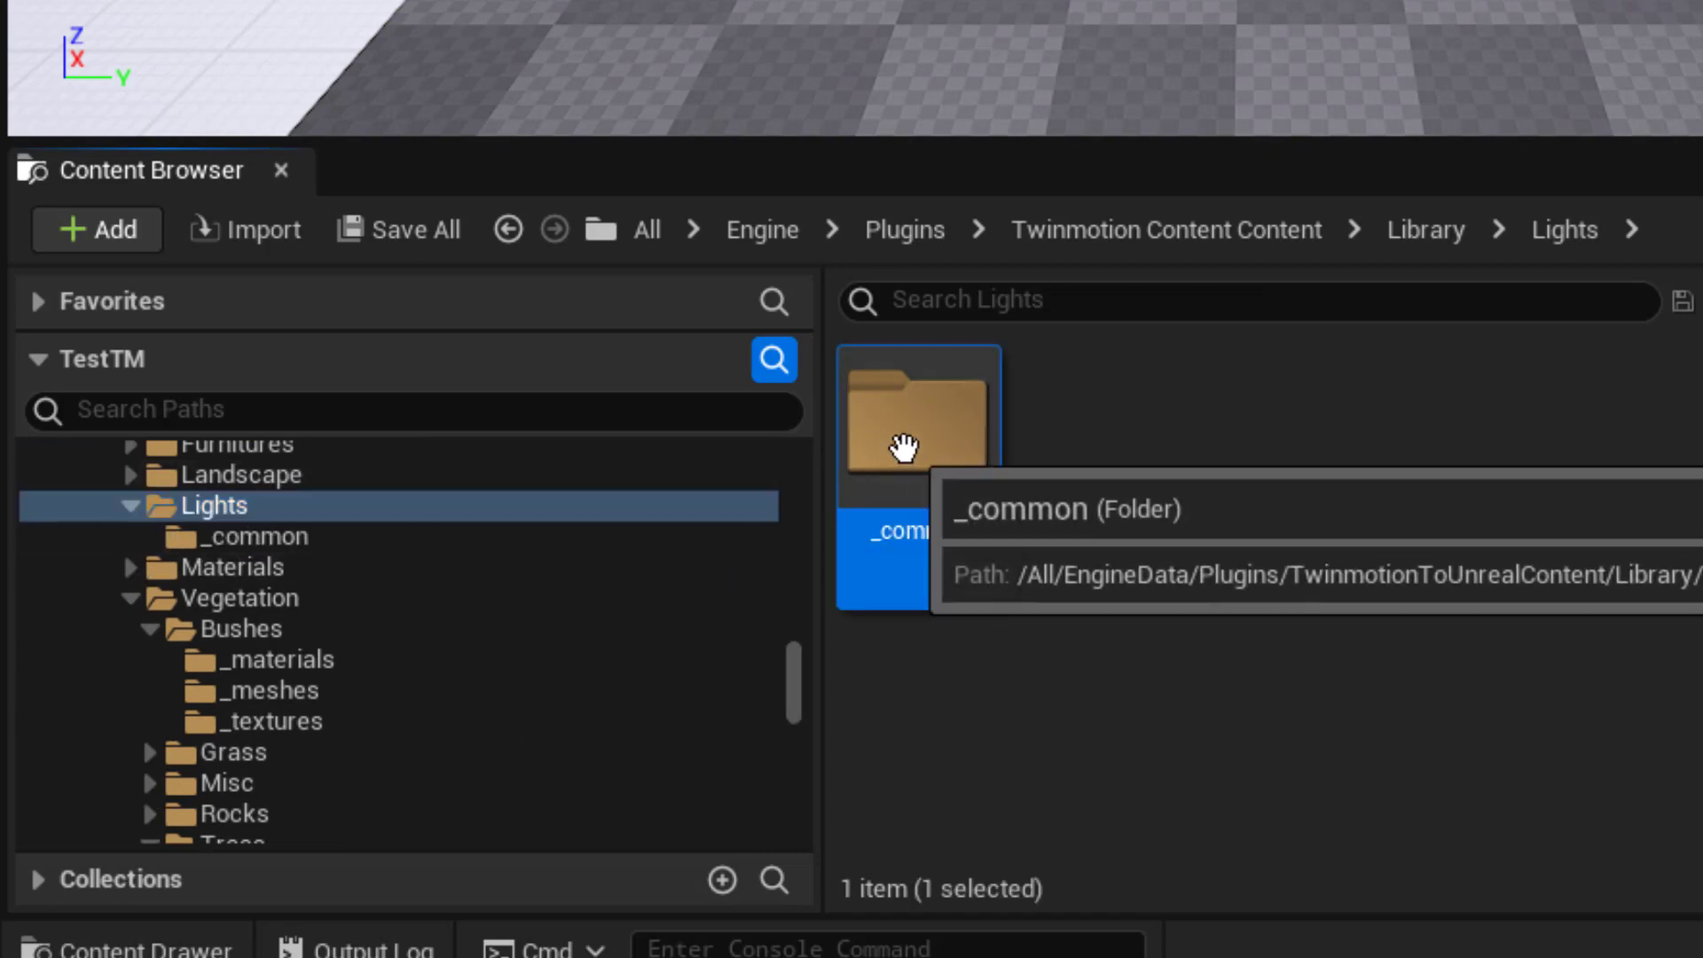
Step: Open the _common folder inside Lights and look through its IES light profiles
double_click(901, 444)
scroll(1647, 666, down, 2)
scroll(1646, 666, down, 2)
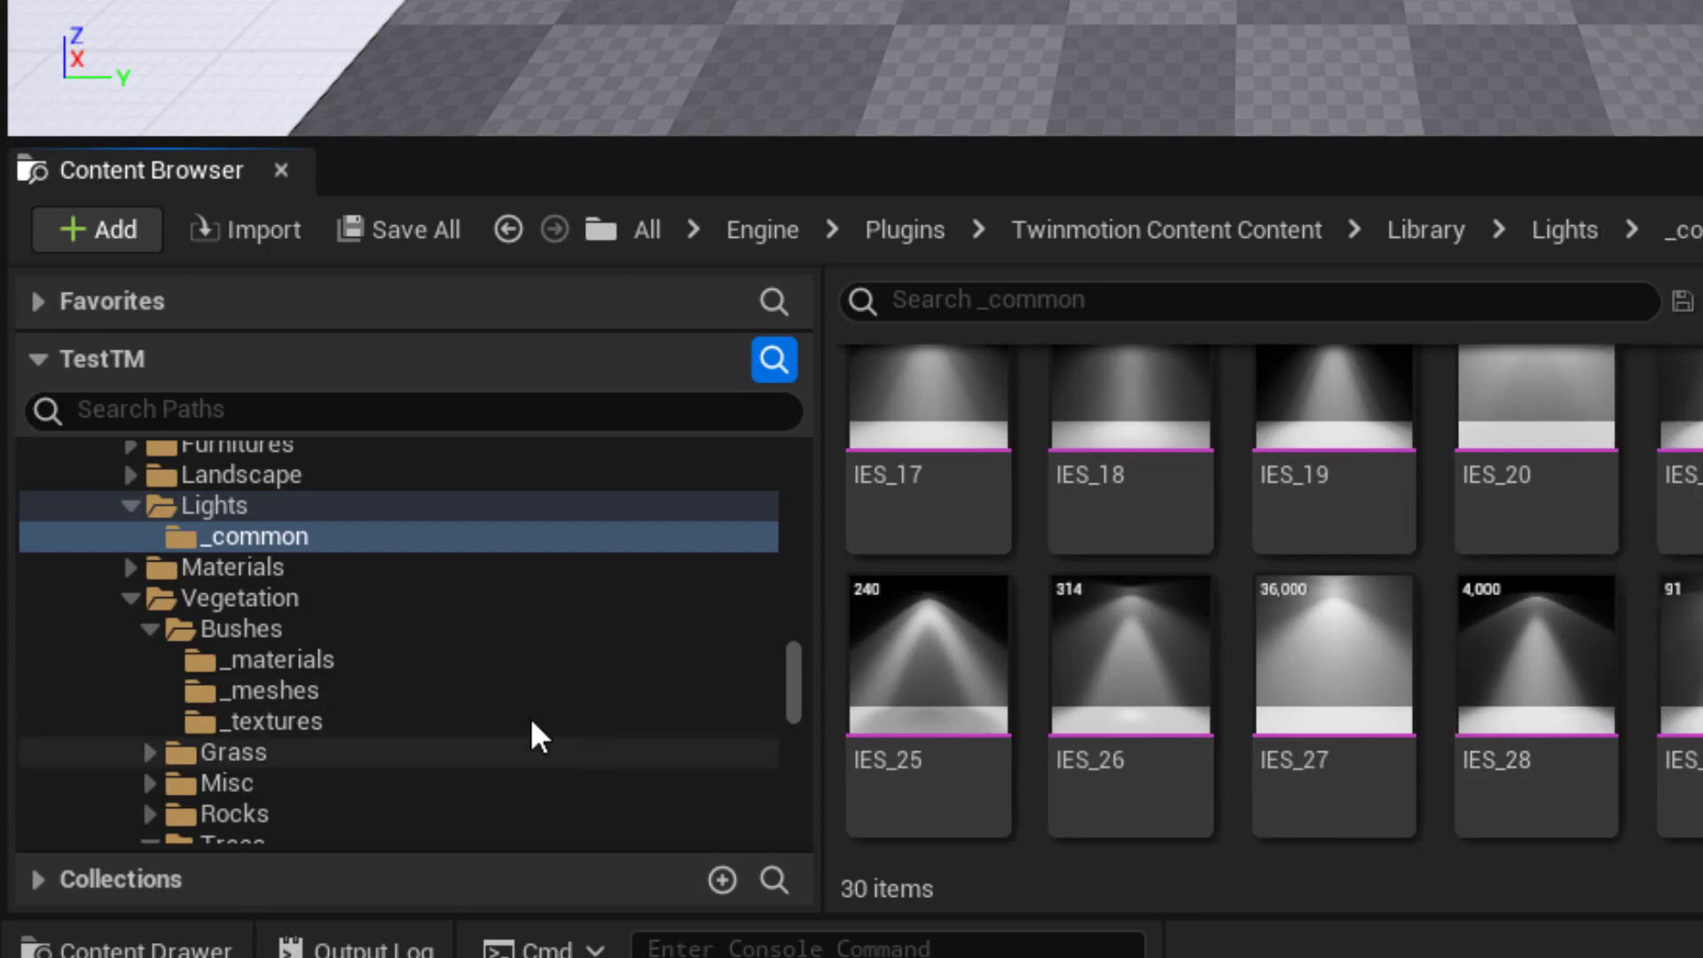
Step: Open the Tiles folder inside the library's Materials folder and look through its tile materials
double_click(229, 570)
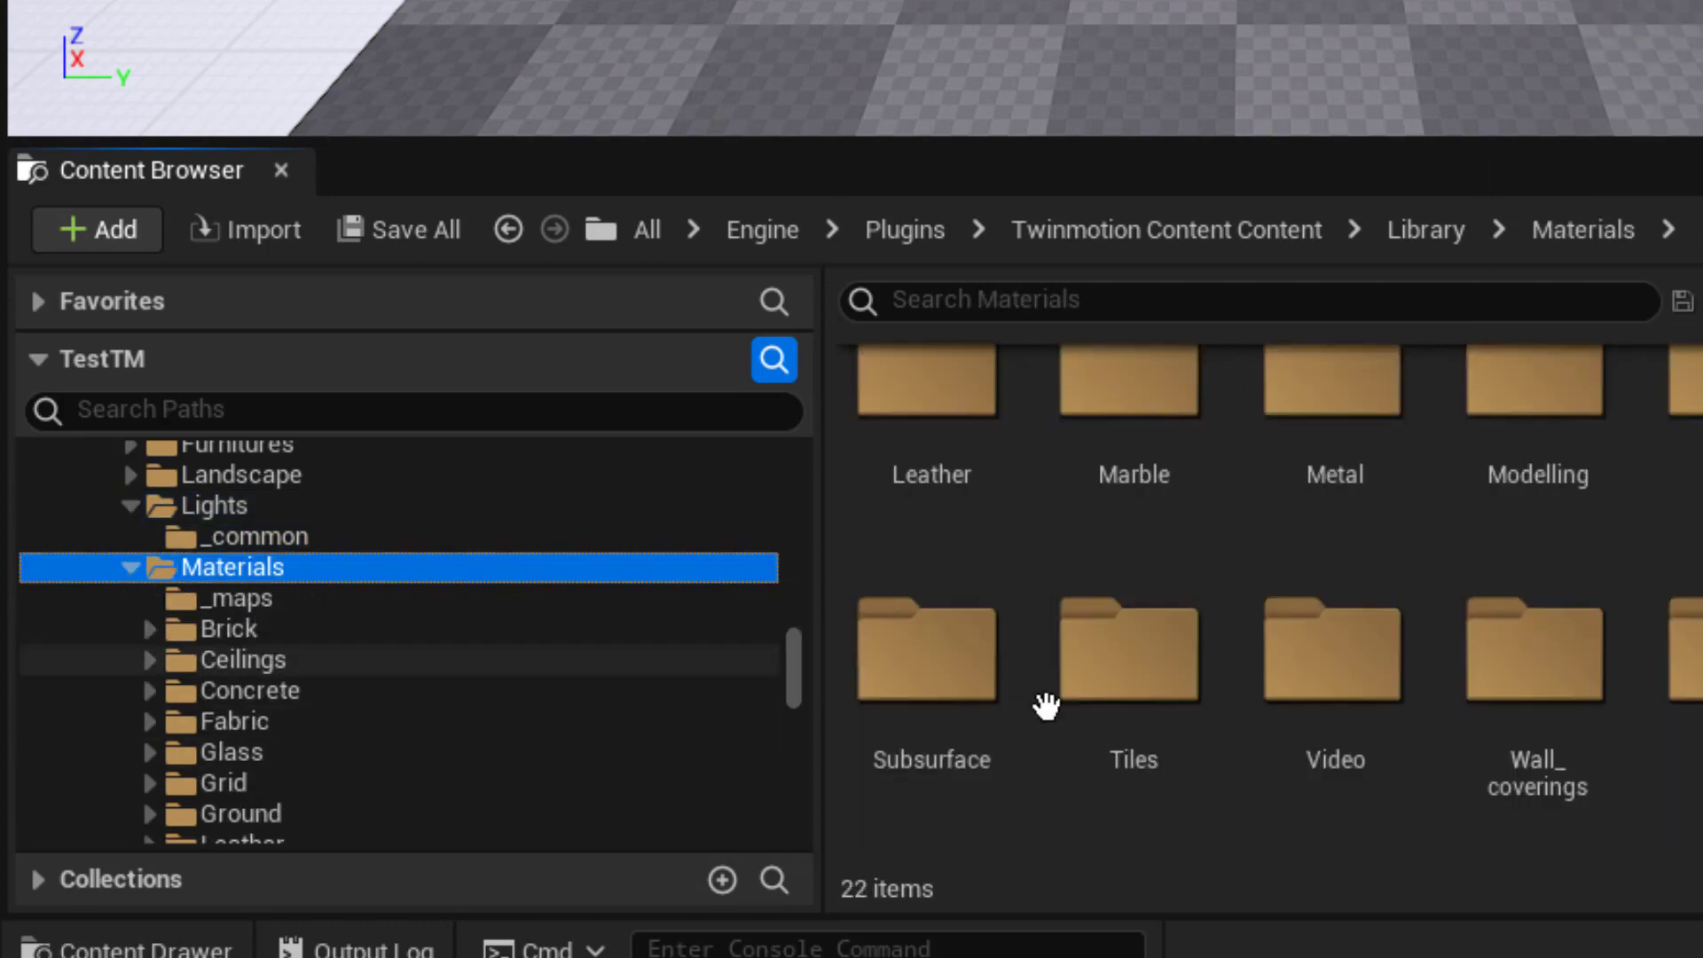
double_click(1121, 697)
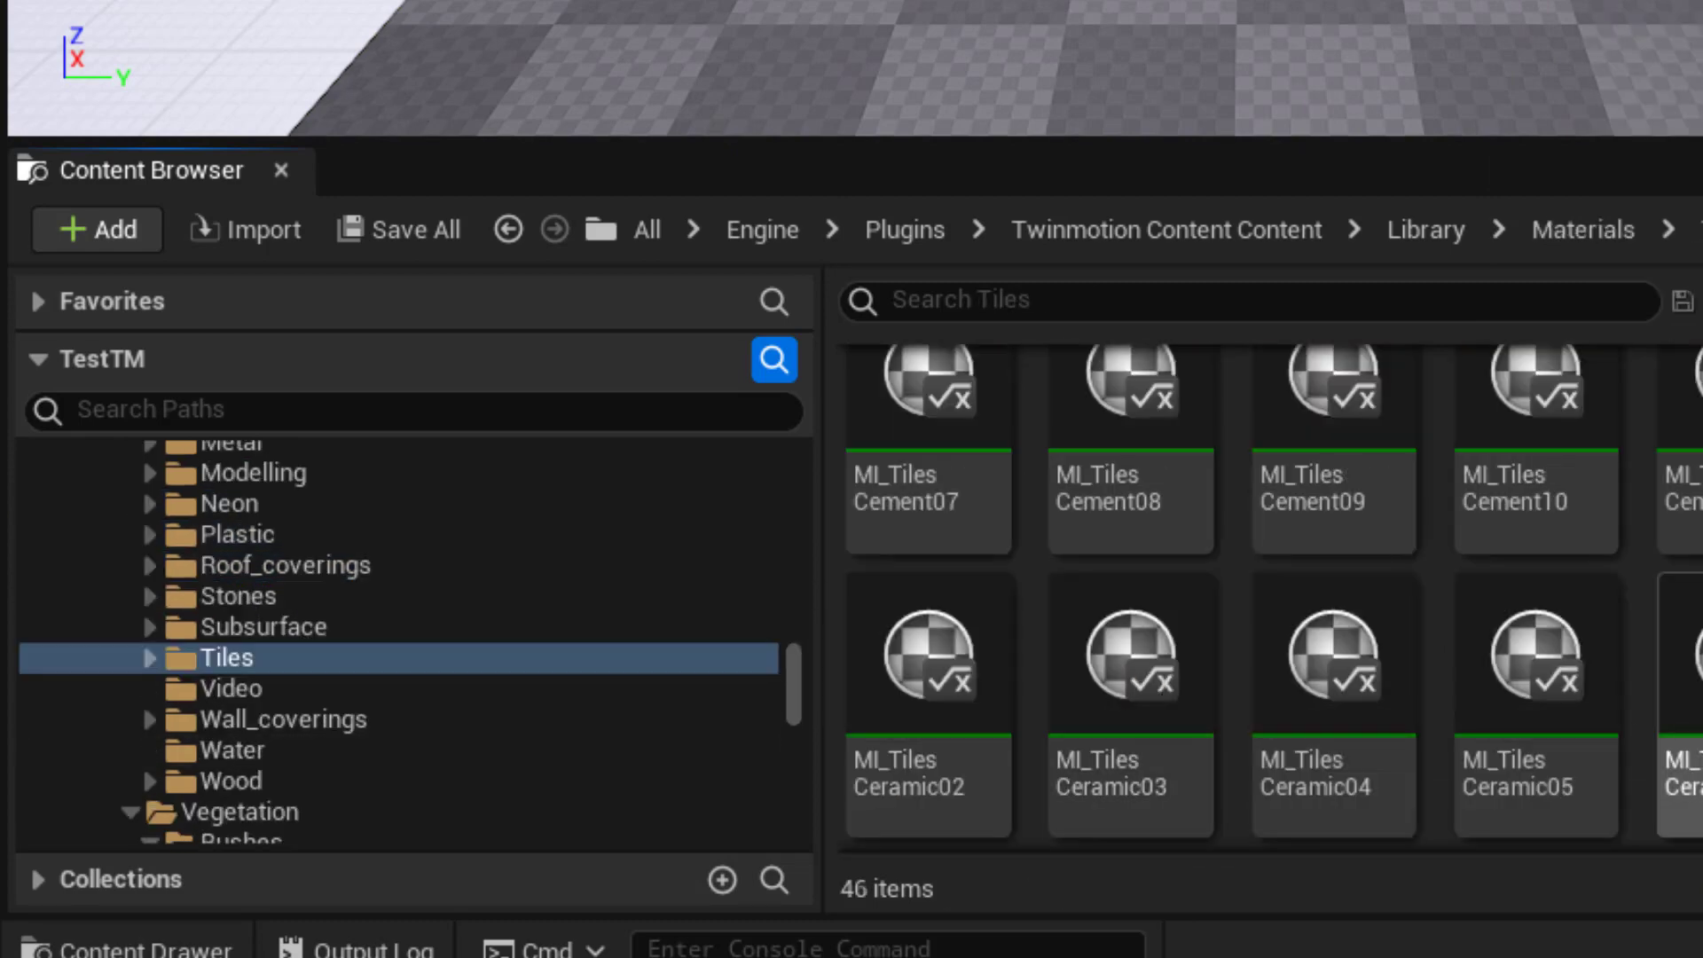
scroll(1392, 536, up, 3)
scroll(1331, 609, down, 2)
scroll(1331, 647, up, 2)
scroll(358, 627, up, 3)
scroll(360, 628, up, 5)
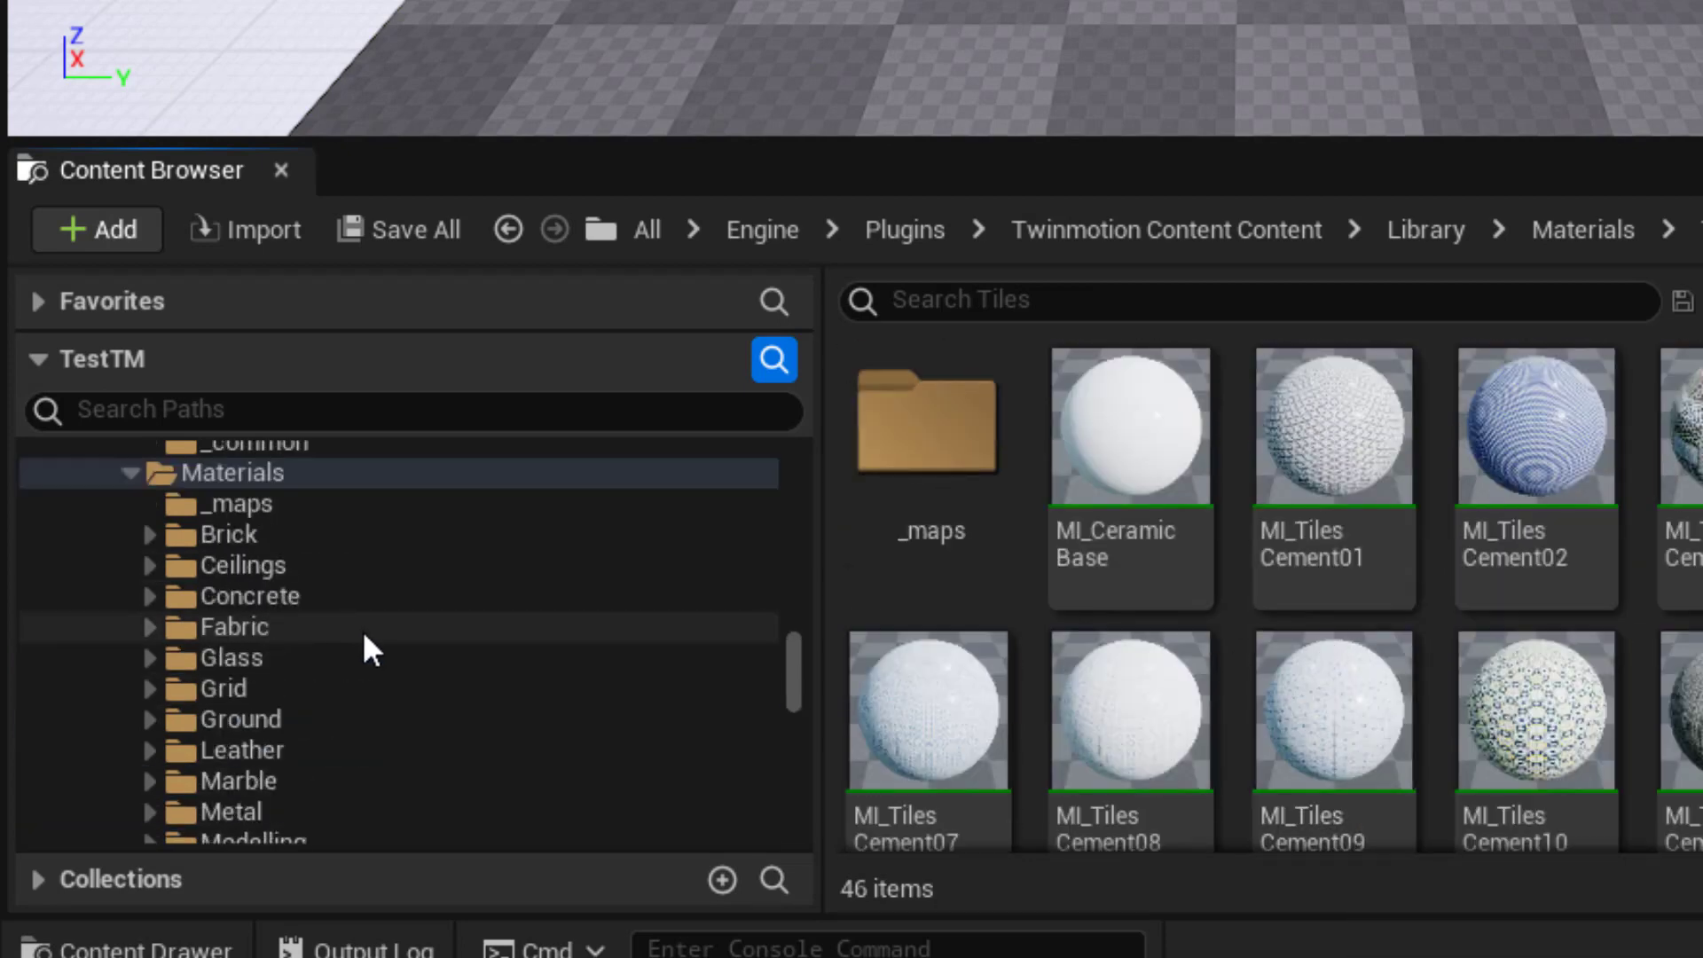
Step: Select the Twinmotion Library folder and filter its contents to Static Mesh assets
scroll(360, 635, up, 2)
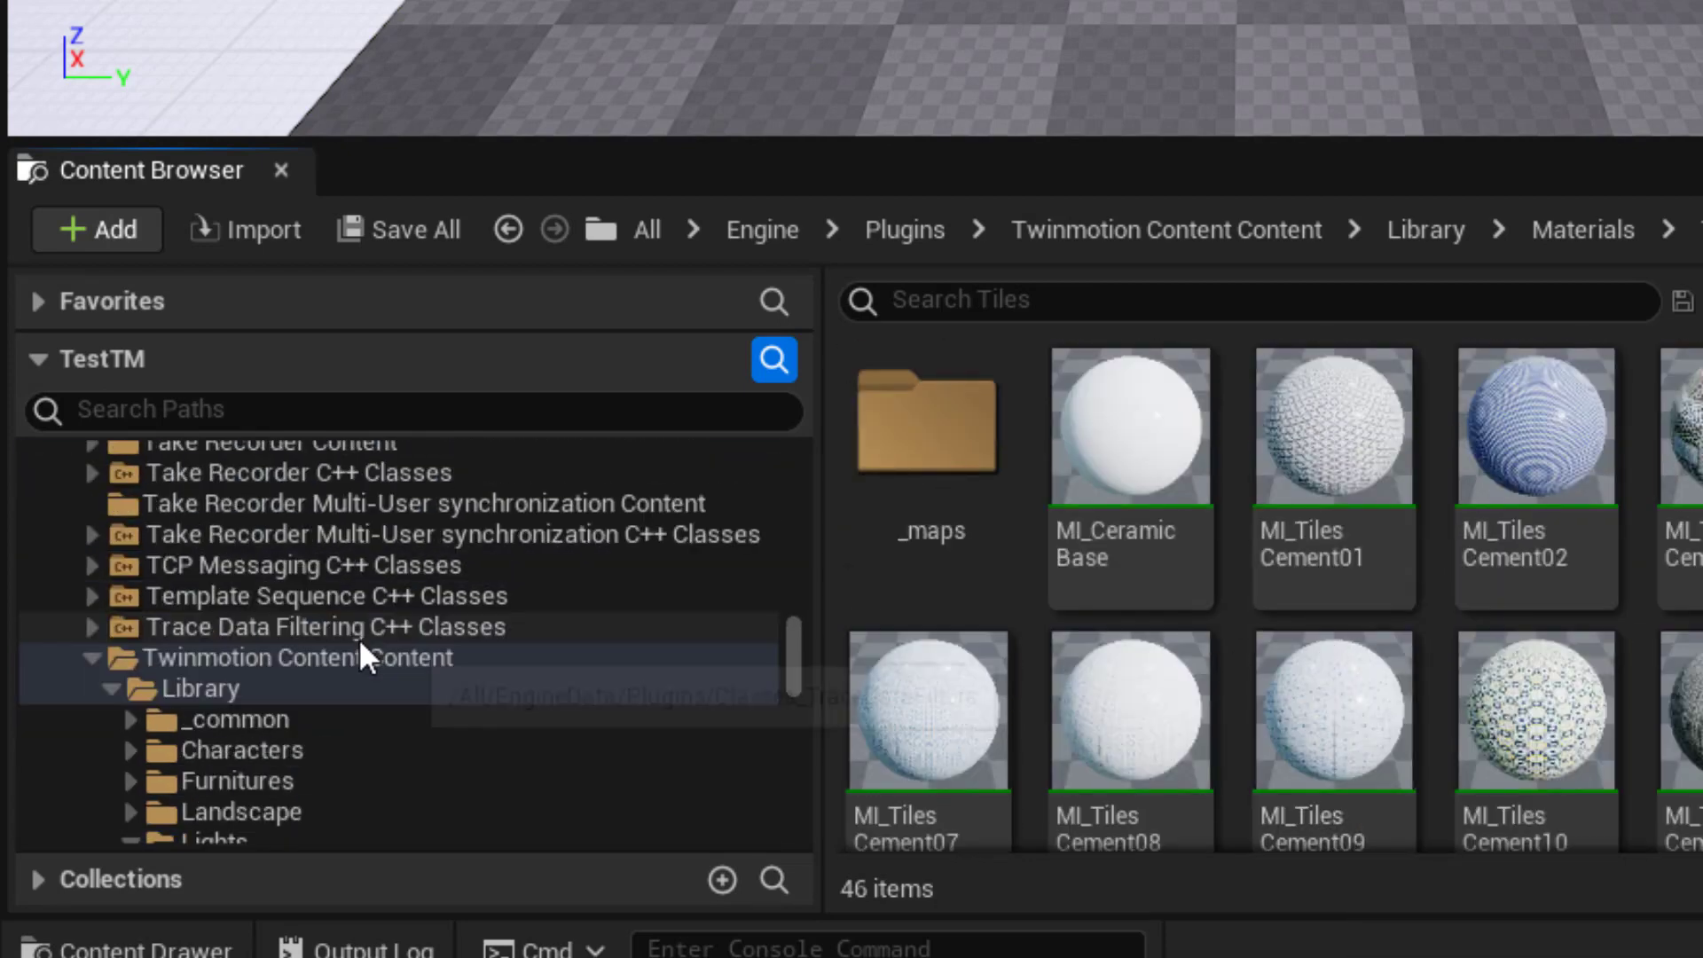
click(190, 690)
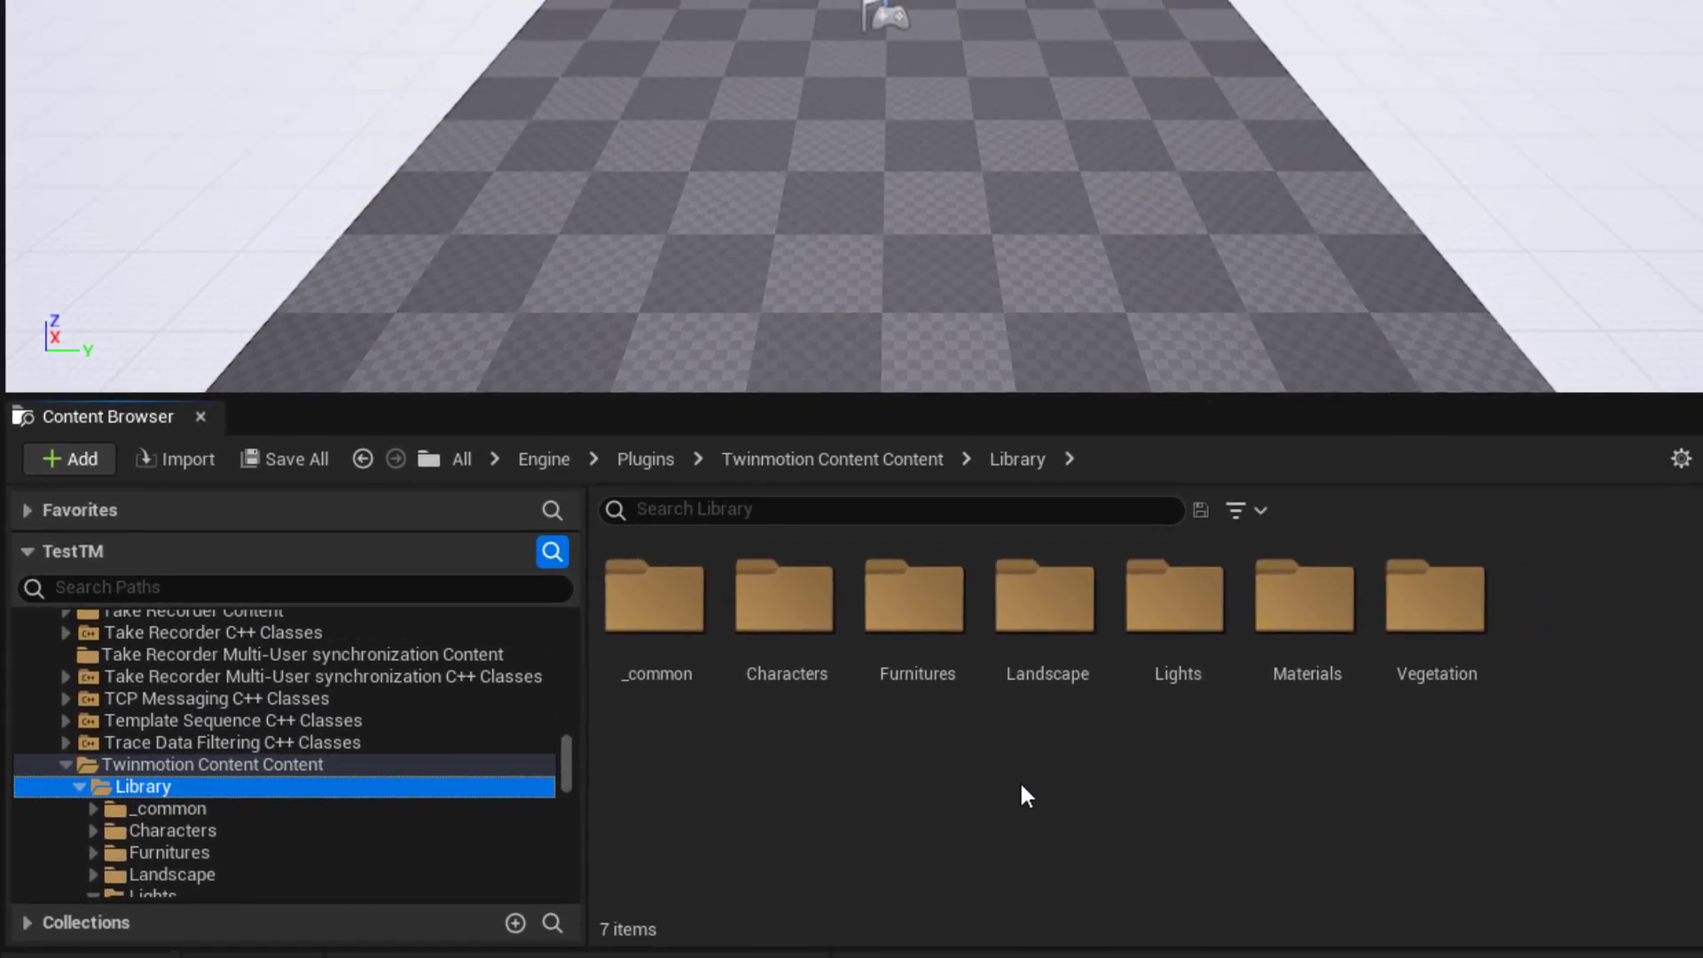
click(1254, 511)
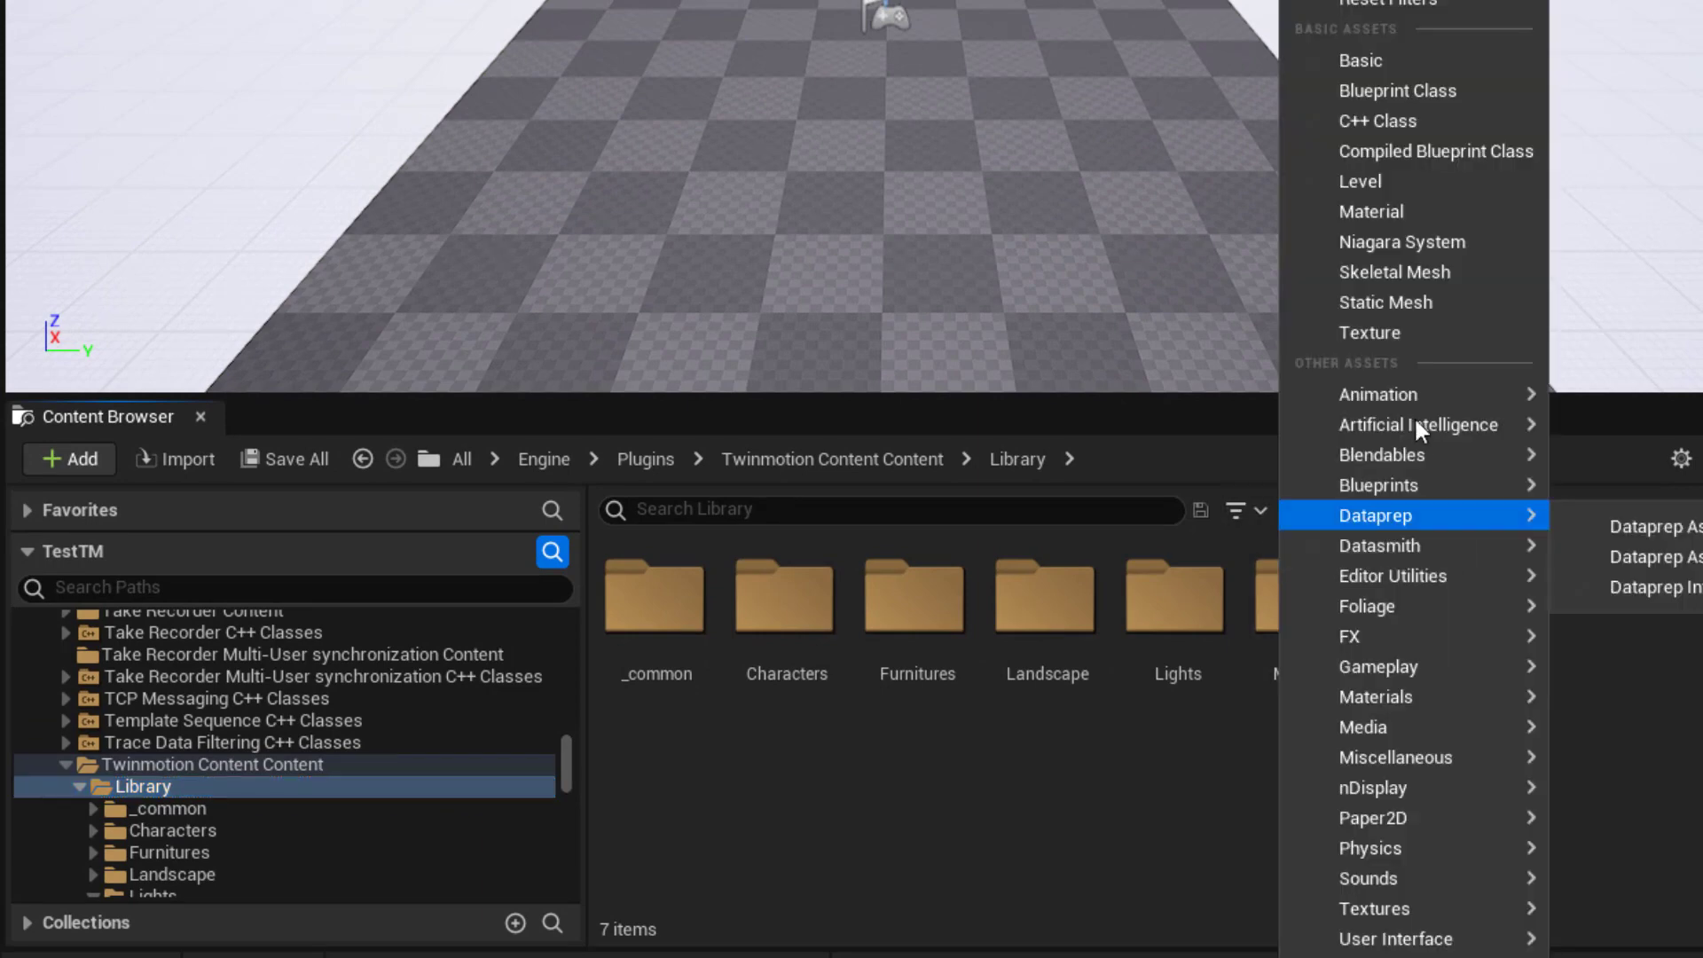
click(1394, 295)
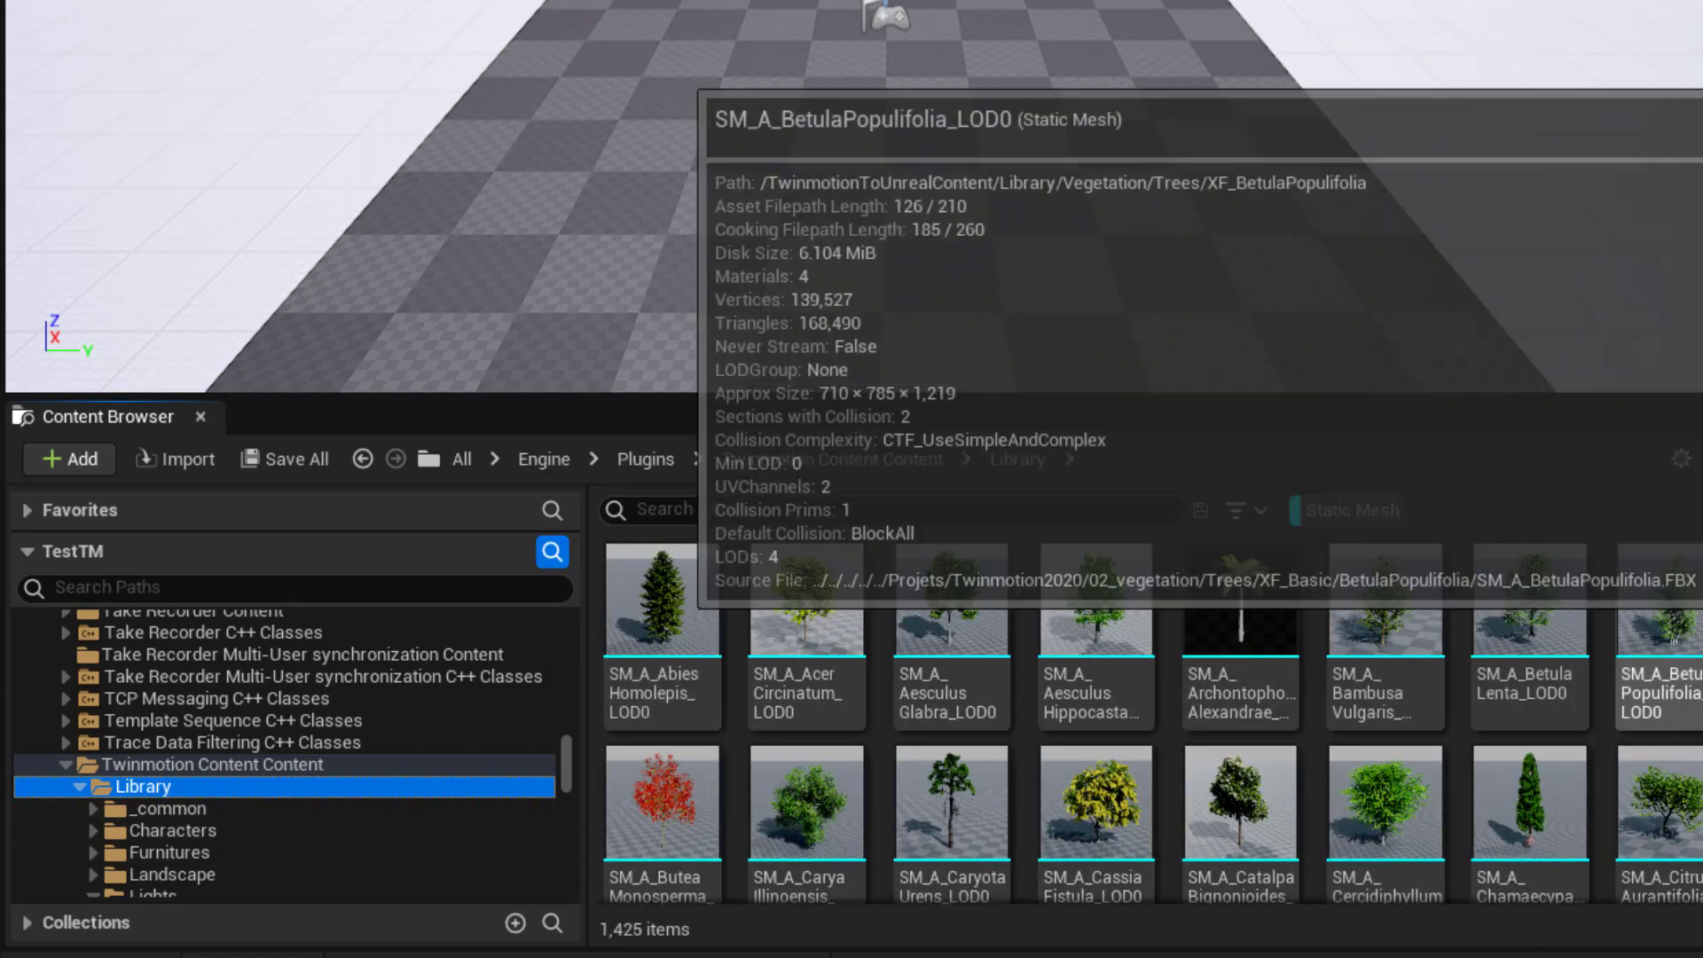
Step: Look through the filtered static meshes of the whole Library, from trees to accessories, benches and bollards
mouse_move(1657, 692)
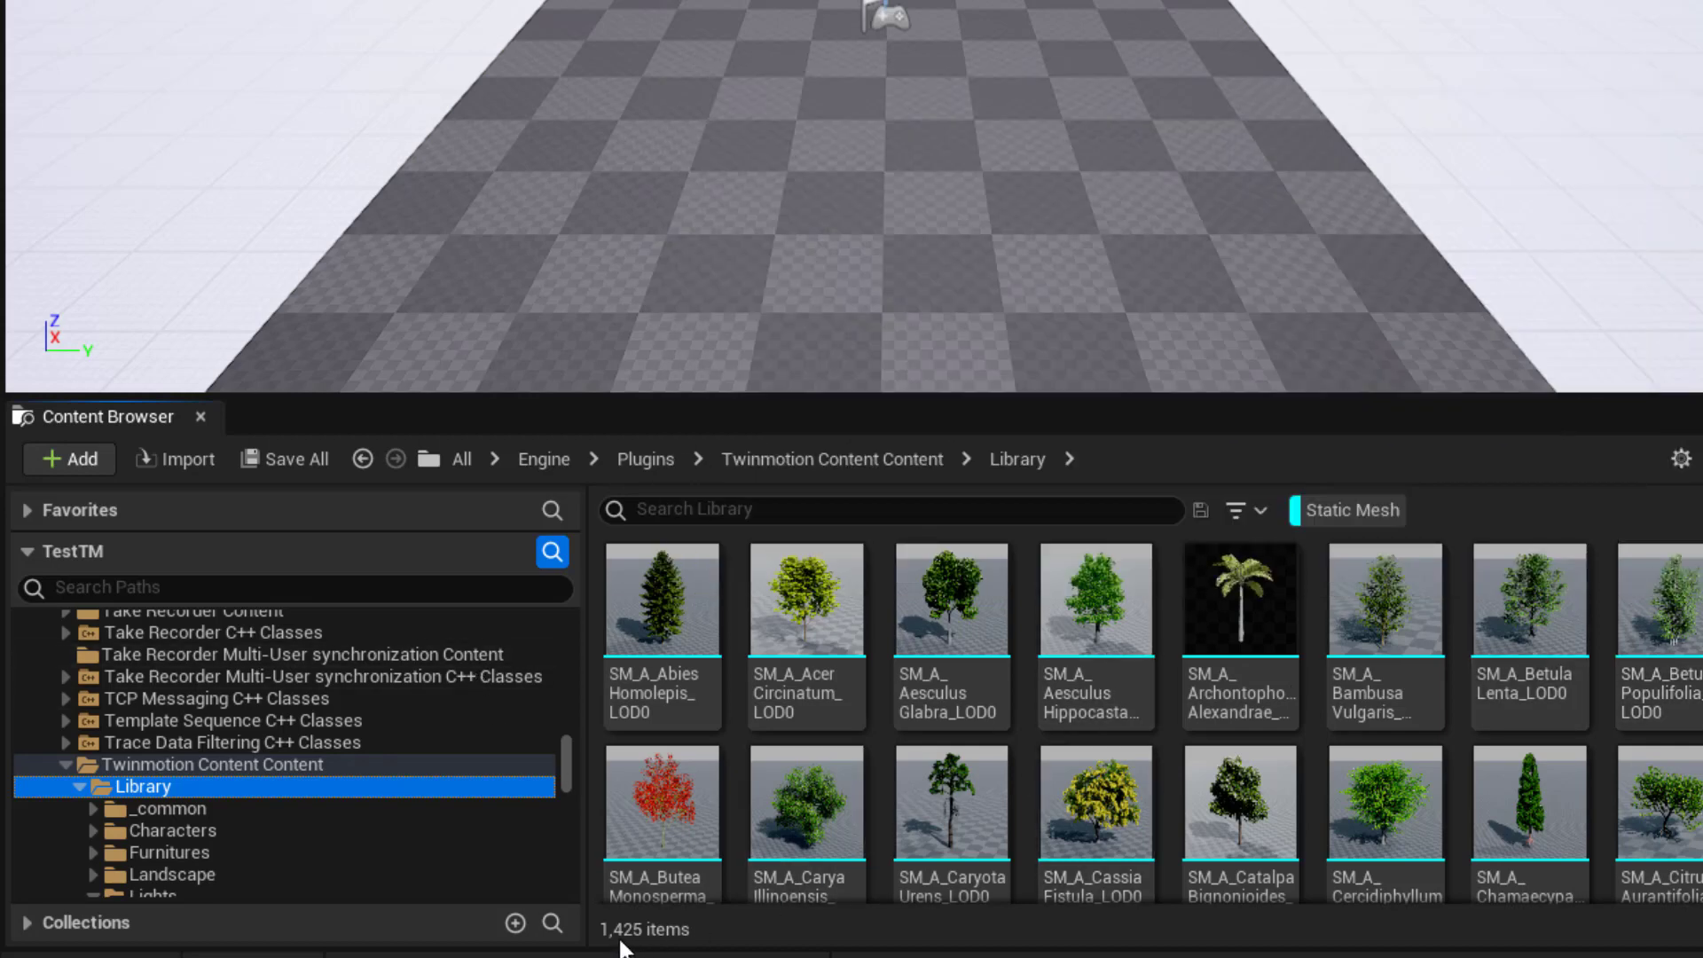
drag(1696, 550, 1696, 701)
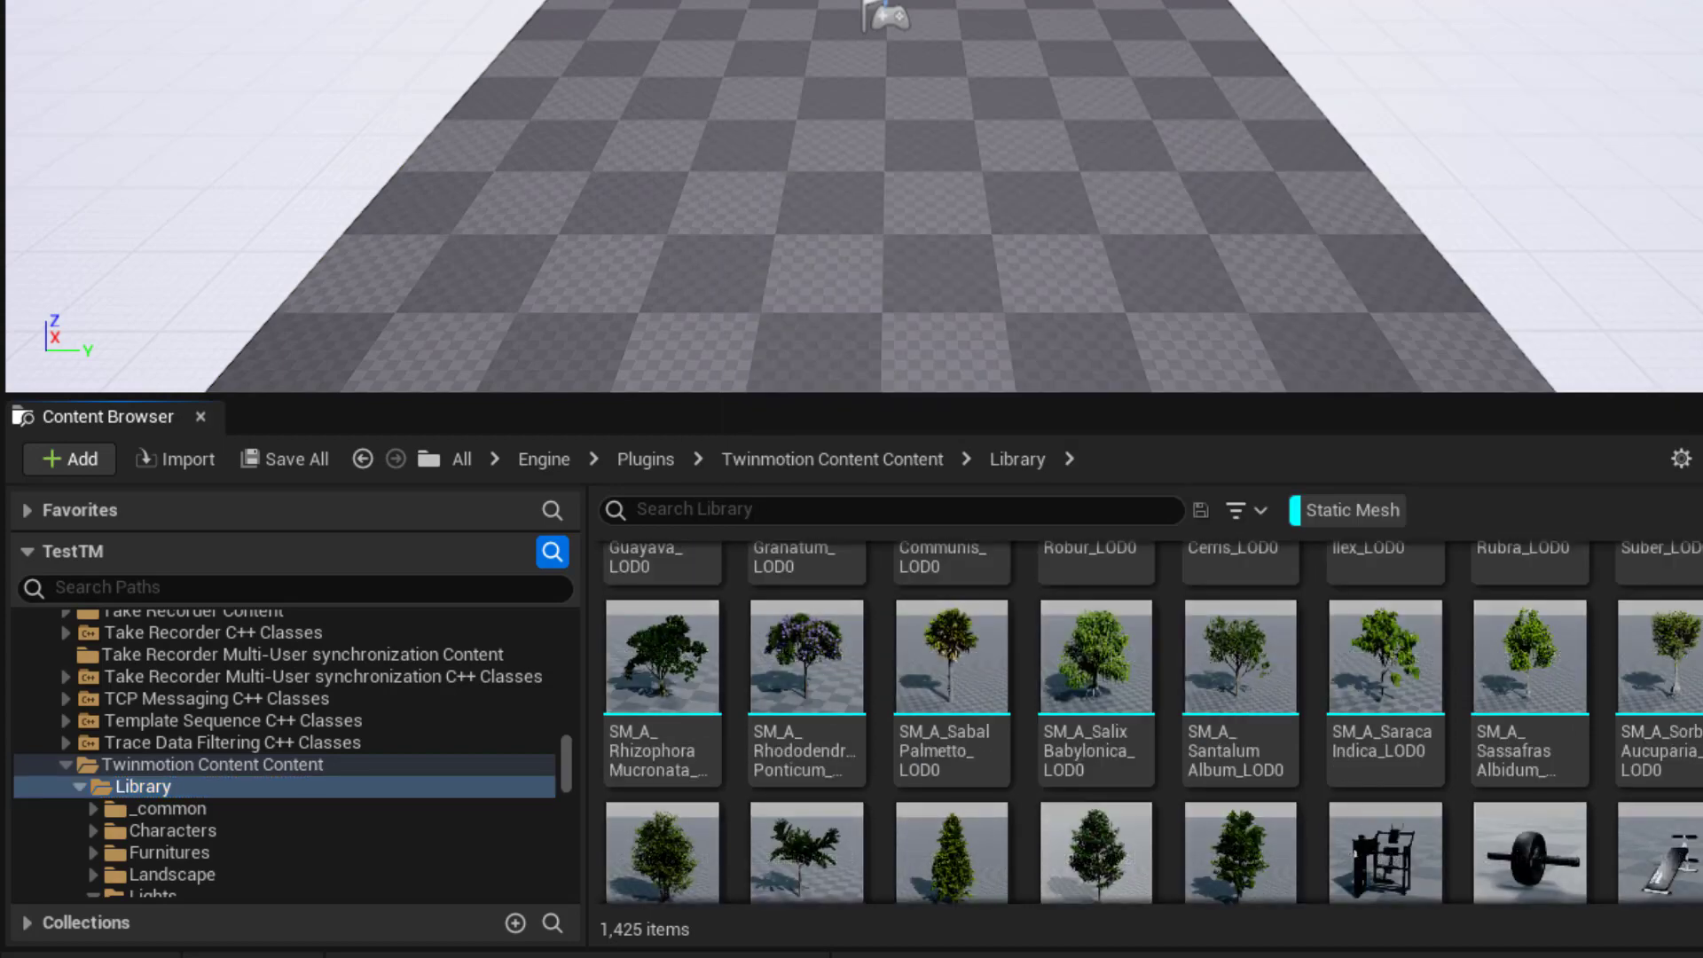
scroll(1581, 708, down, 2)
scroll(1331, 803, down, 6)
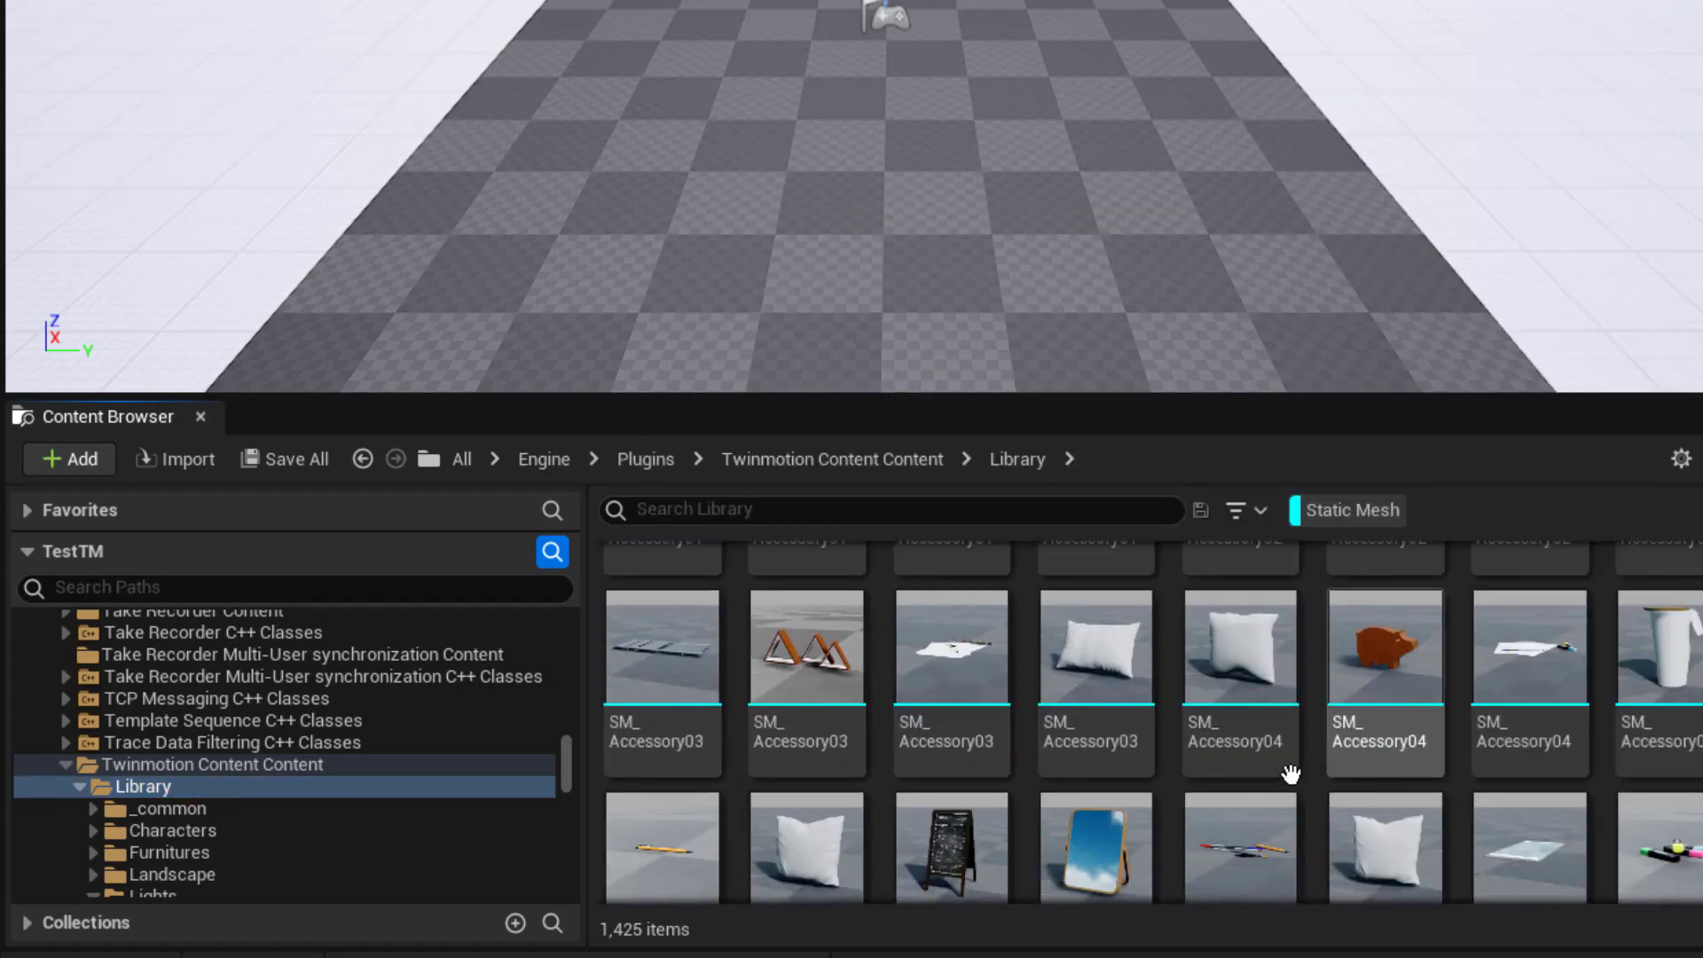
scroll(1331, 805, down, 3)
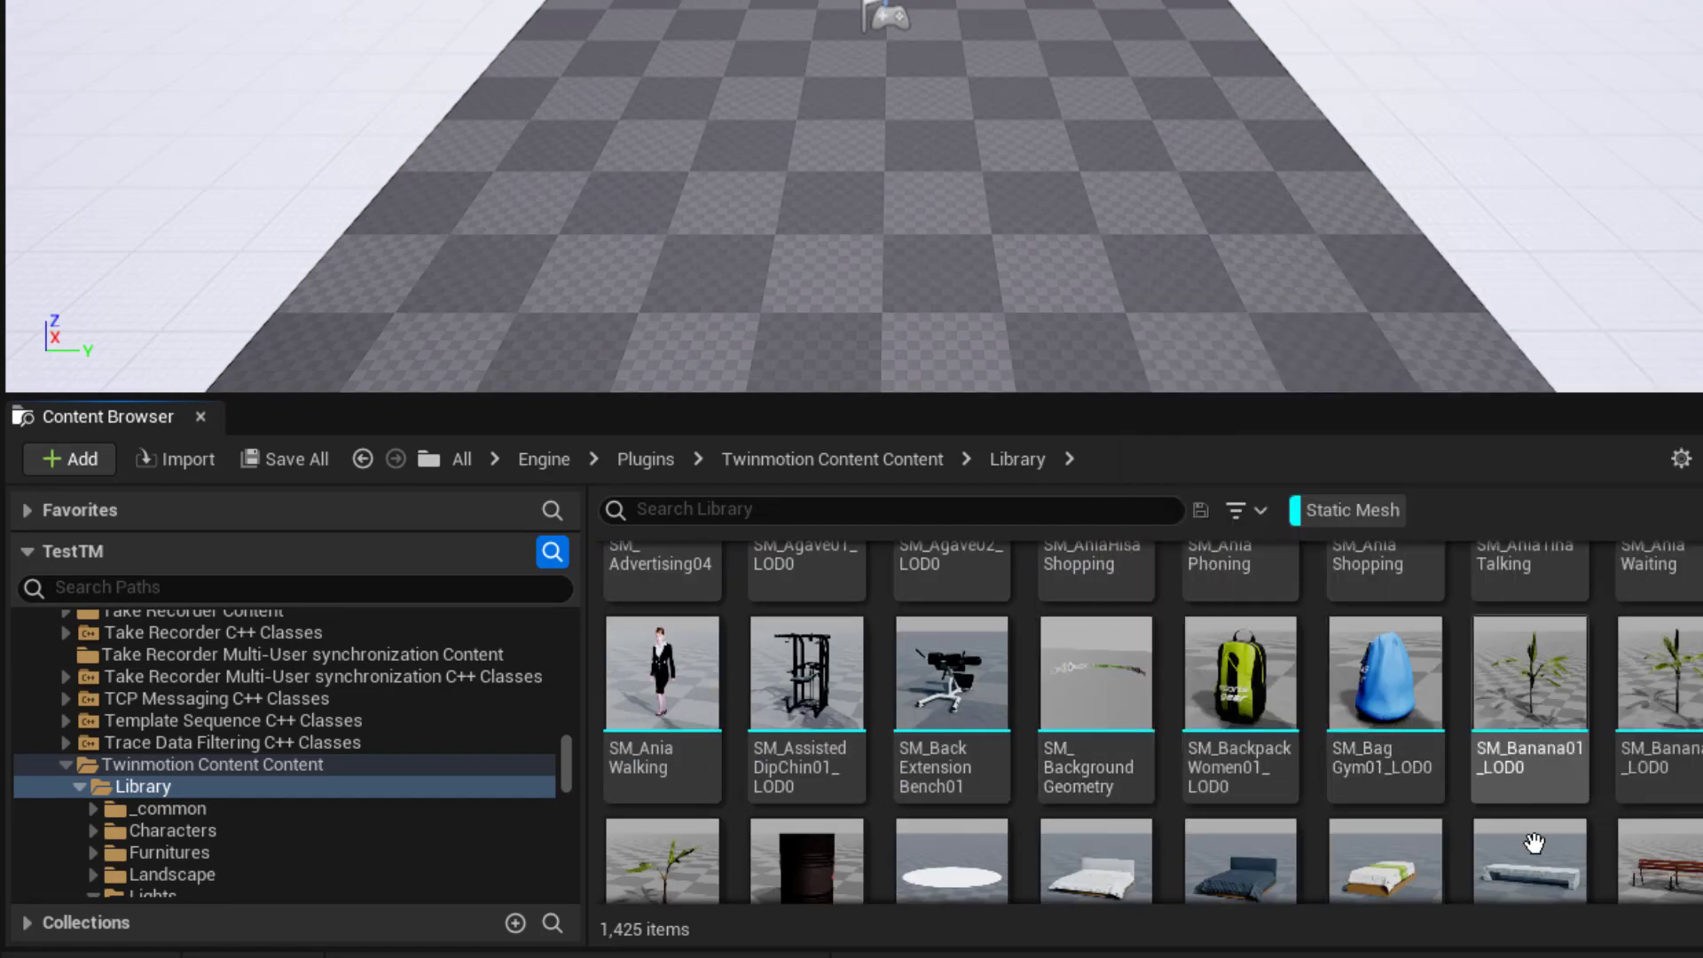
scroll(1483, 768, down, 5)
scroll(1477, 772, down, 3)
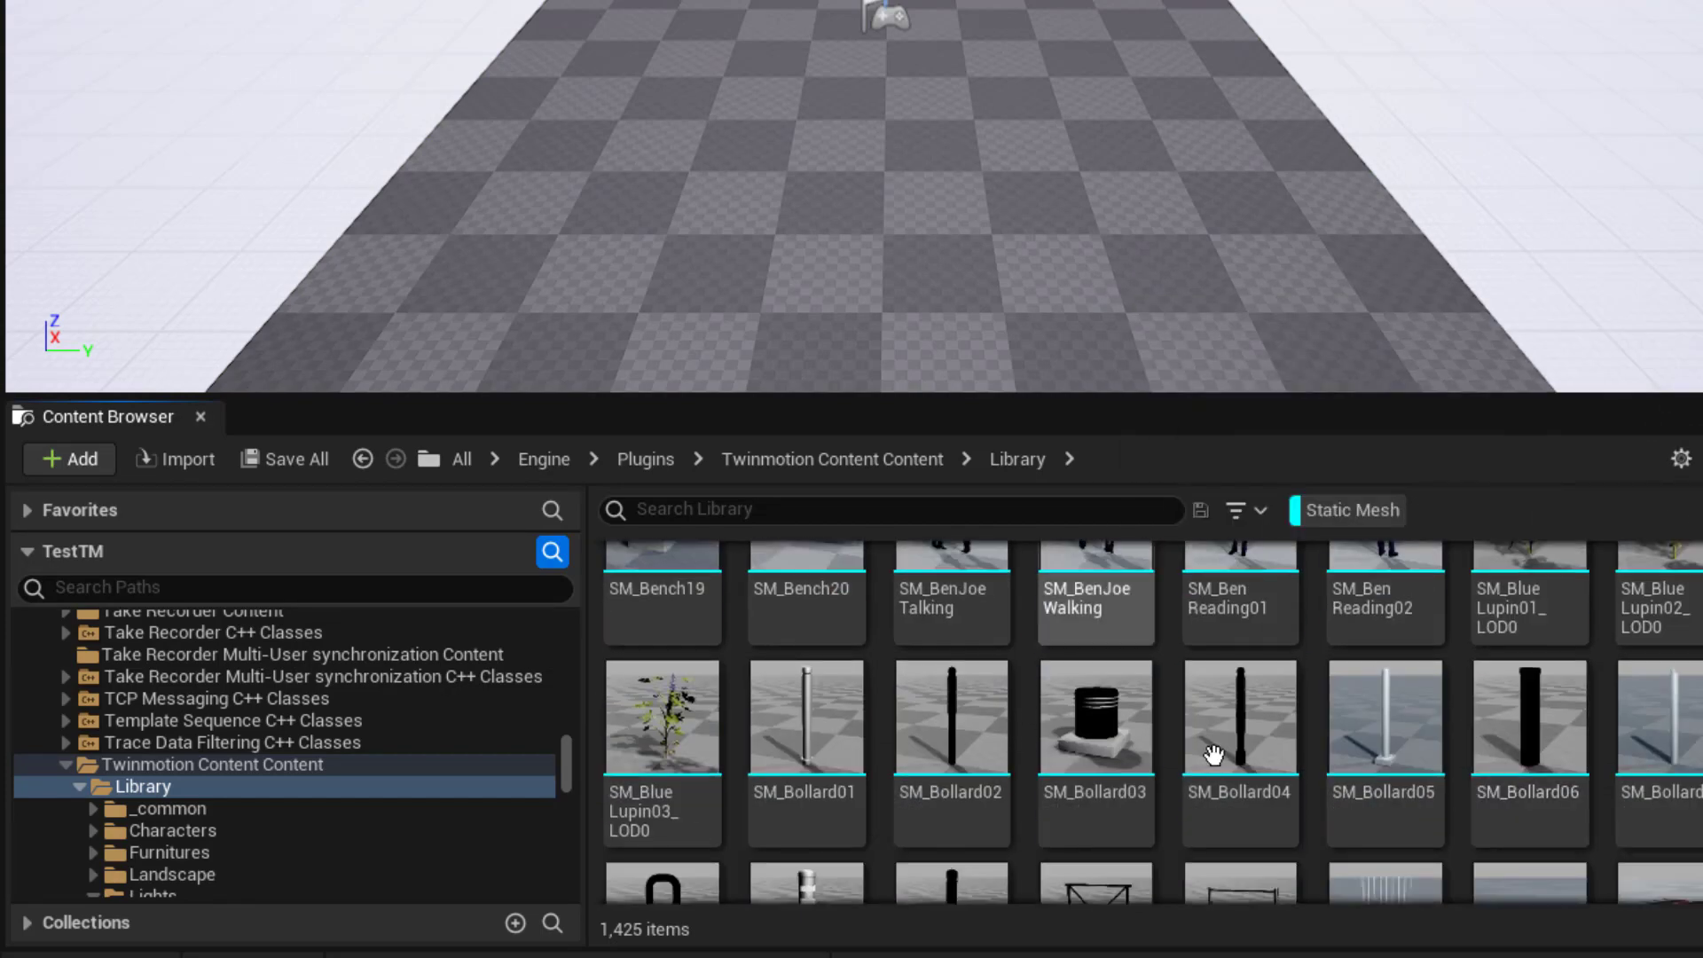
Step: Open the library's Characters folder and look through its static meshes of people
scroll(300, 770, down, 3)
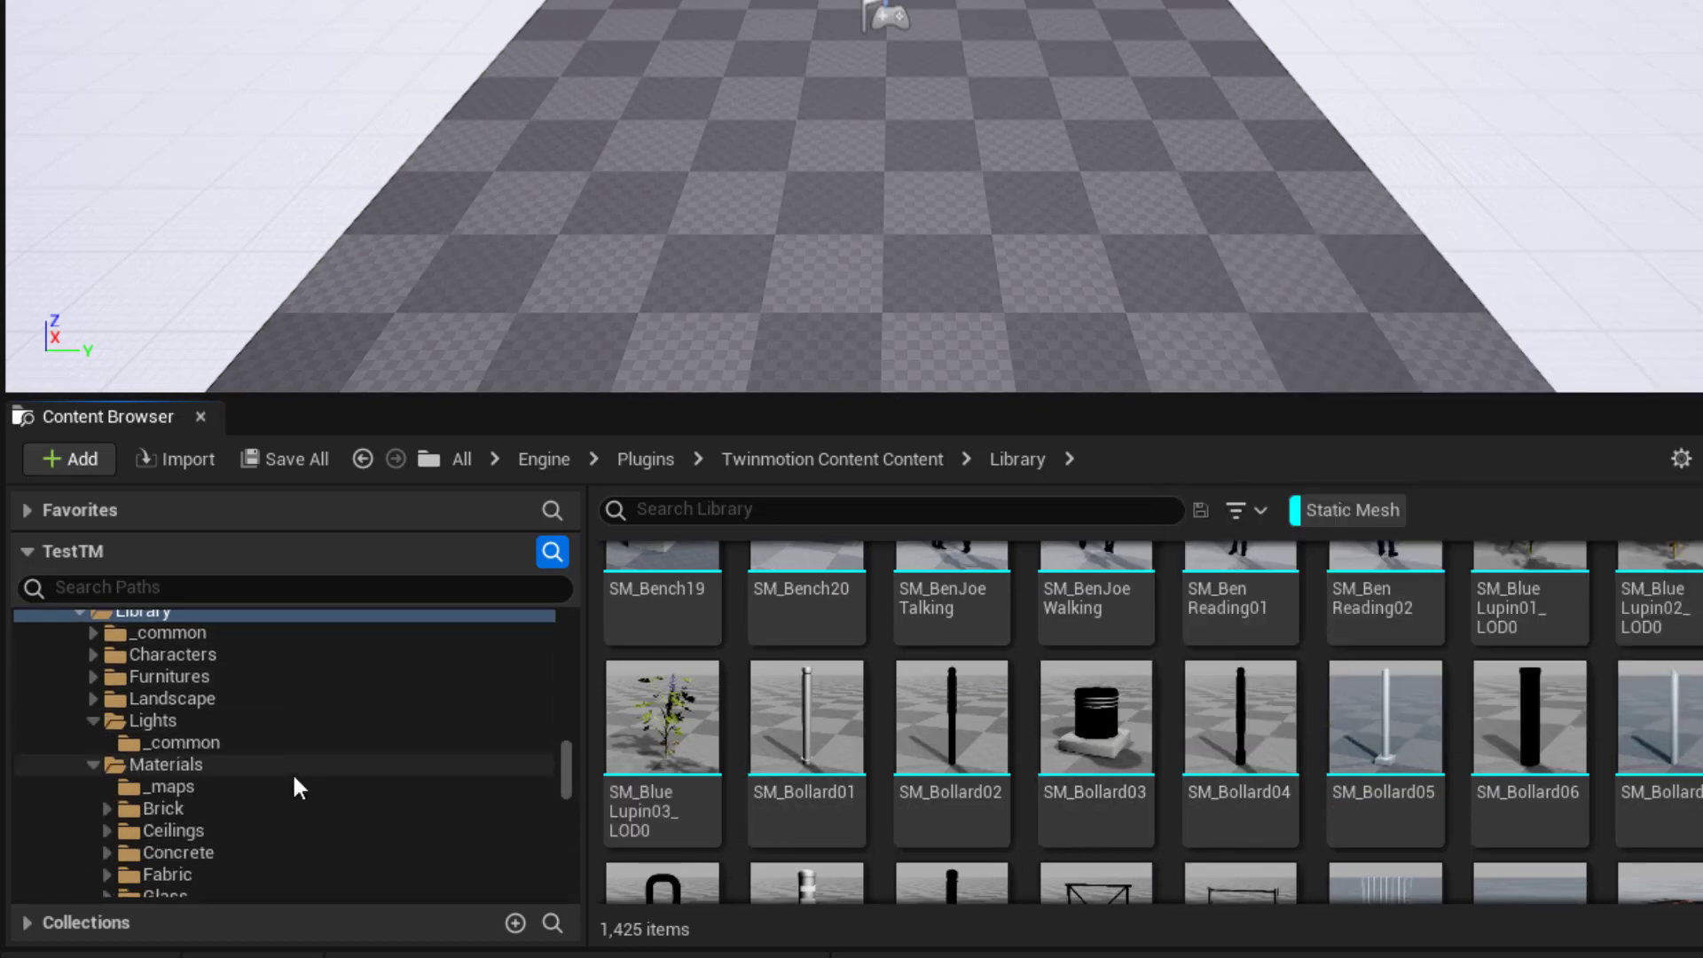
click(212, 658)
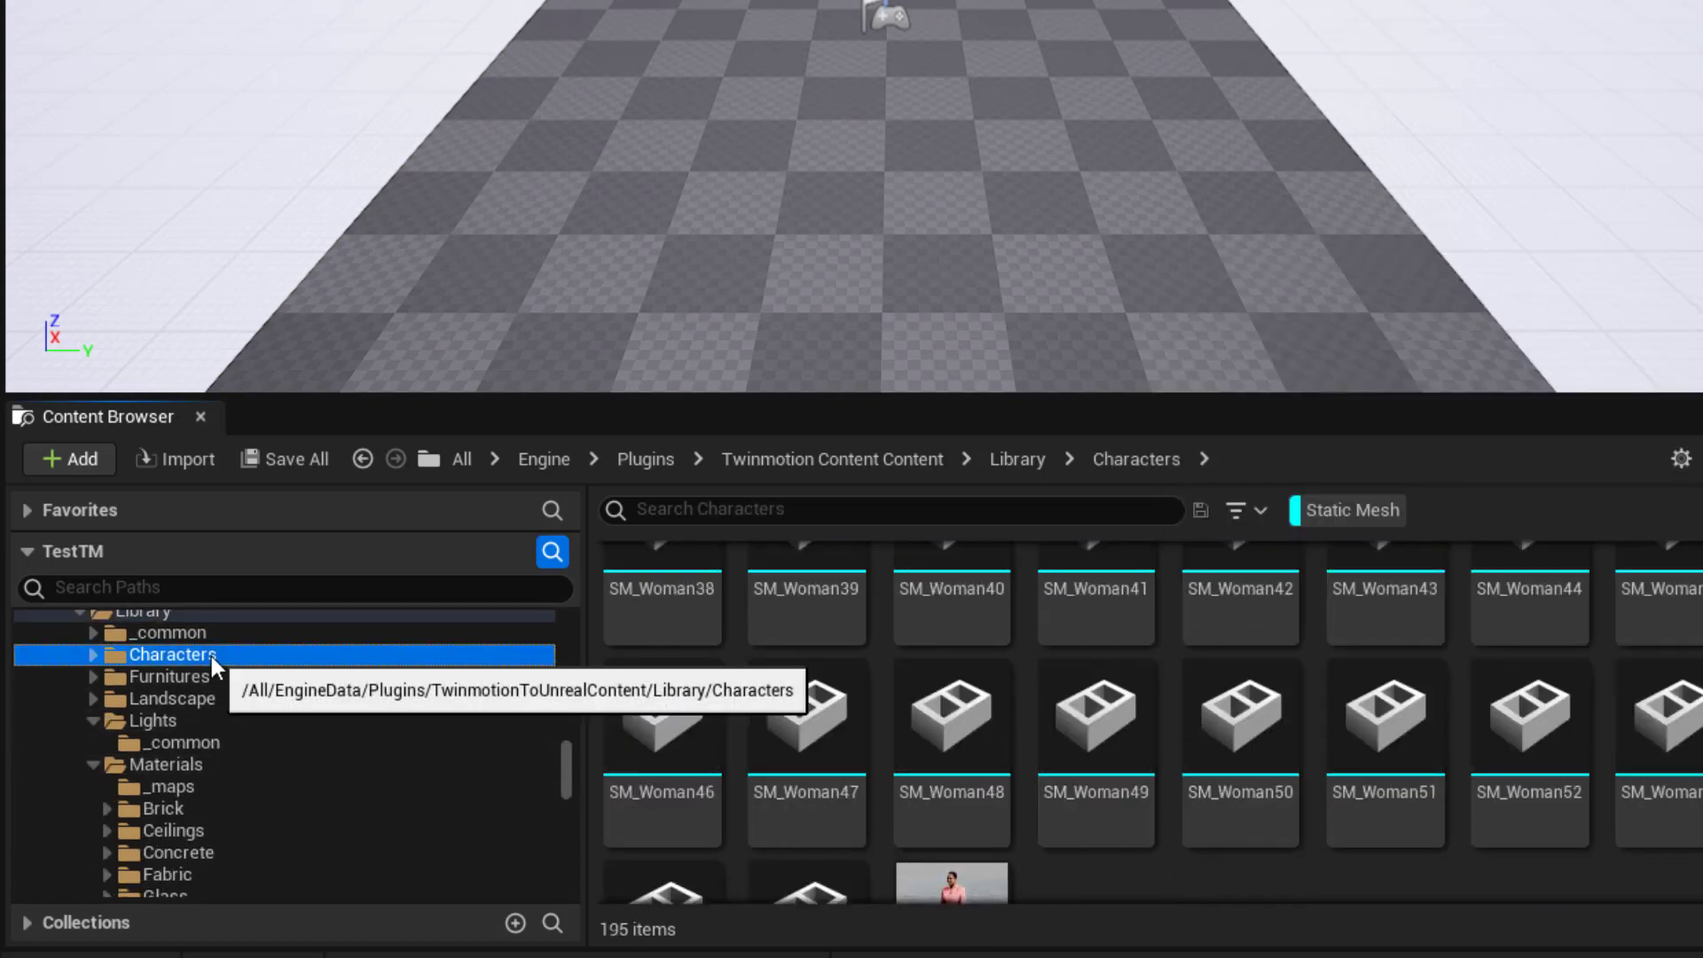
scroll(1265, 892, up, 3)
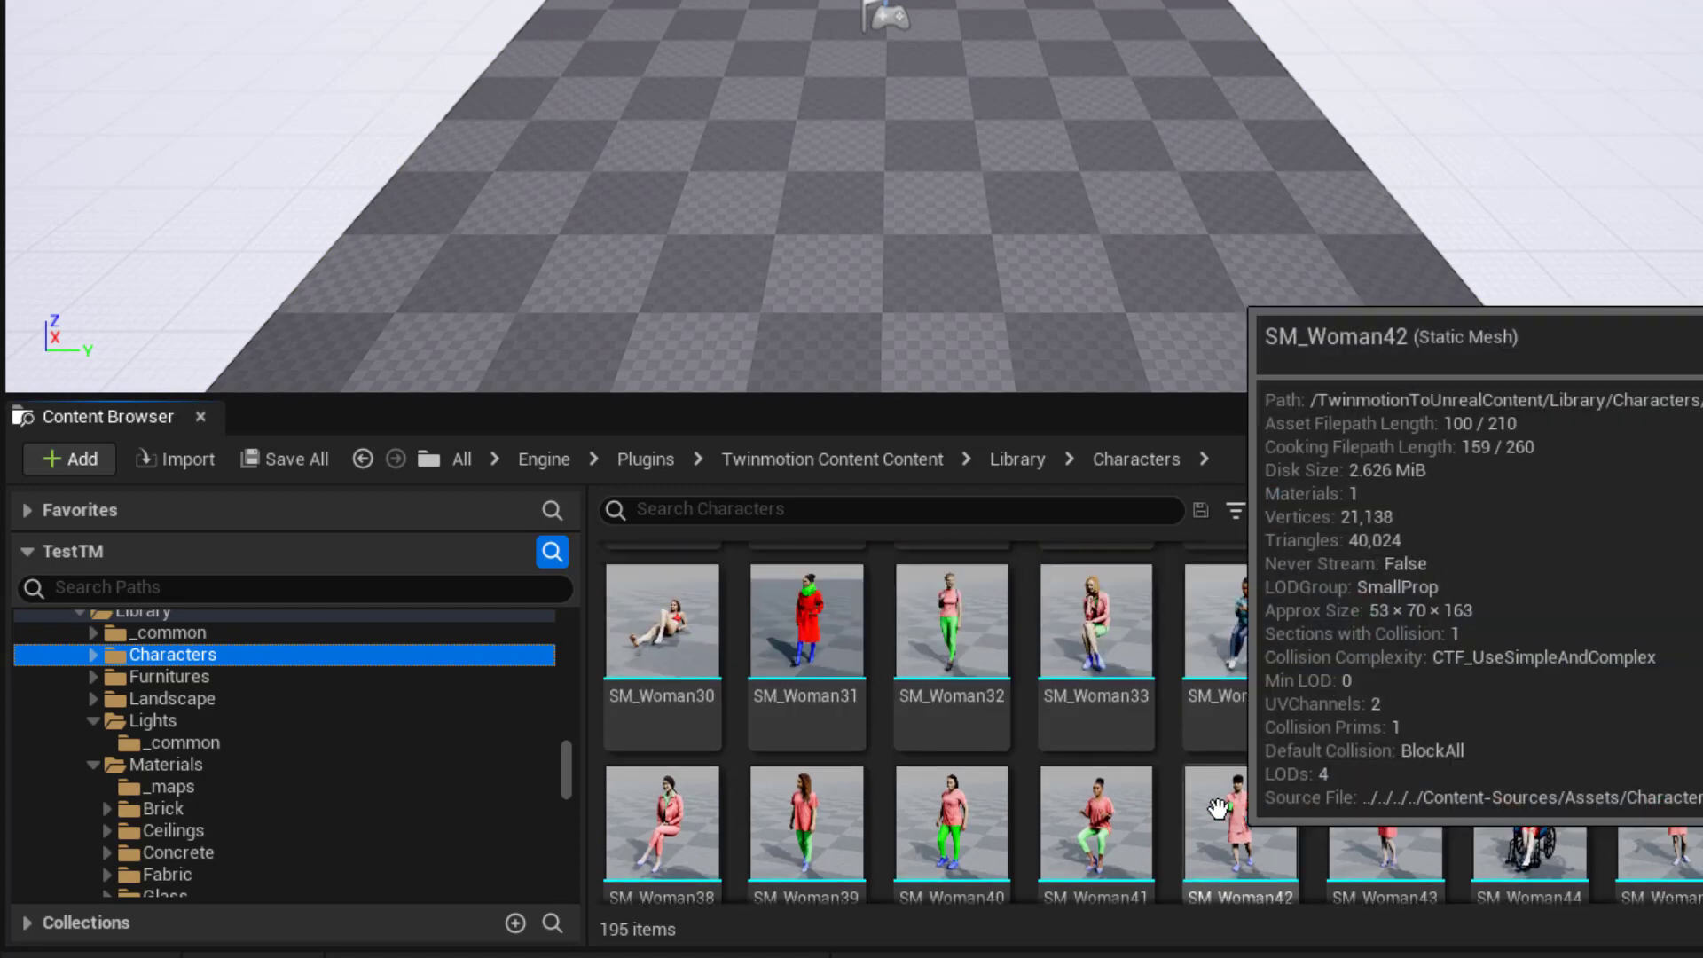
scroll(1216, 807, up, 2)
scroll(376, 823, down, 3)
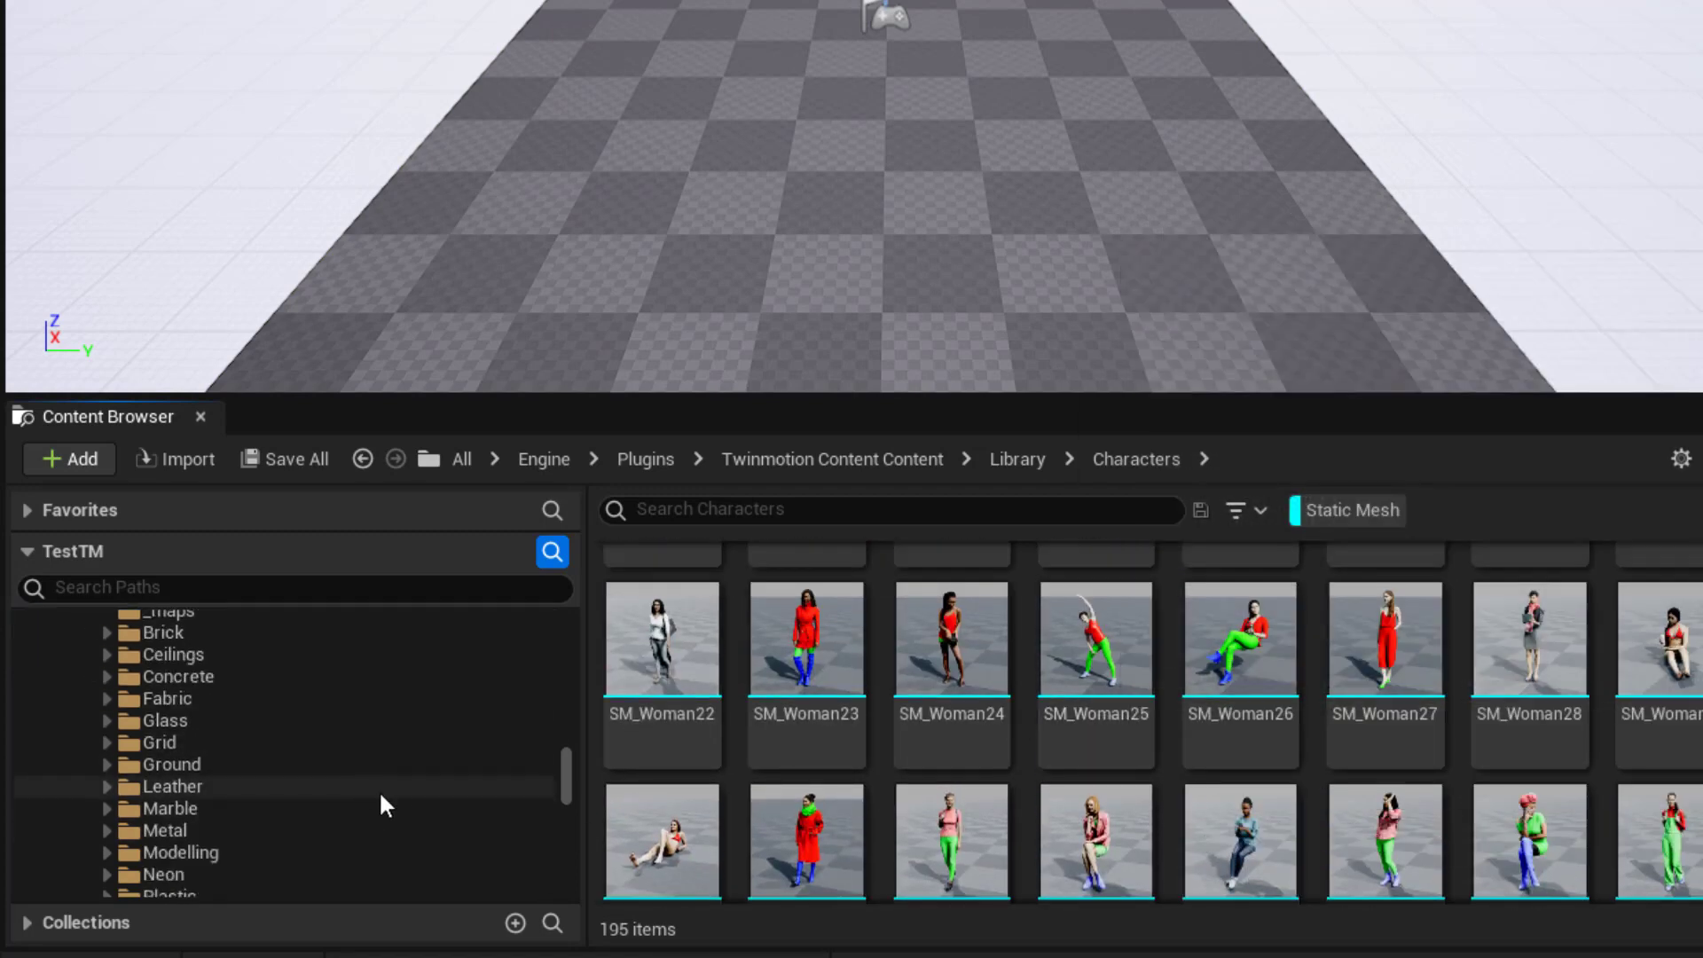
Step: Open the Furnitures folder and look through its static meshes, such as carpets, chairs and cushions
scroll(362, 777, up, 4)
click(244, 676)
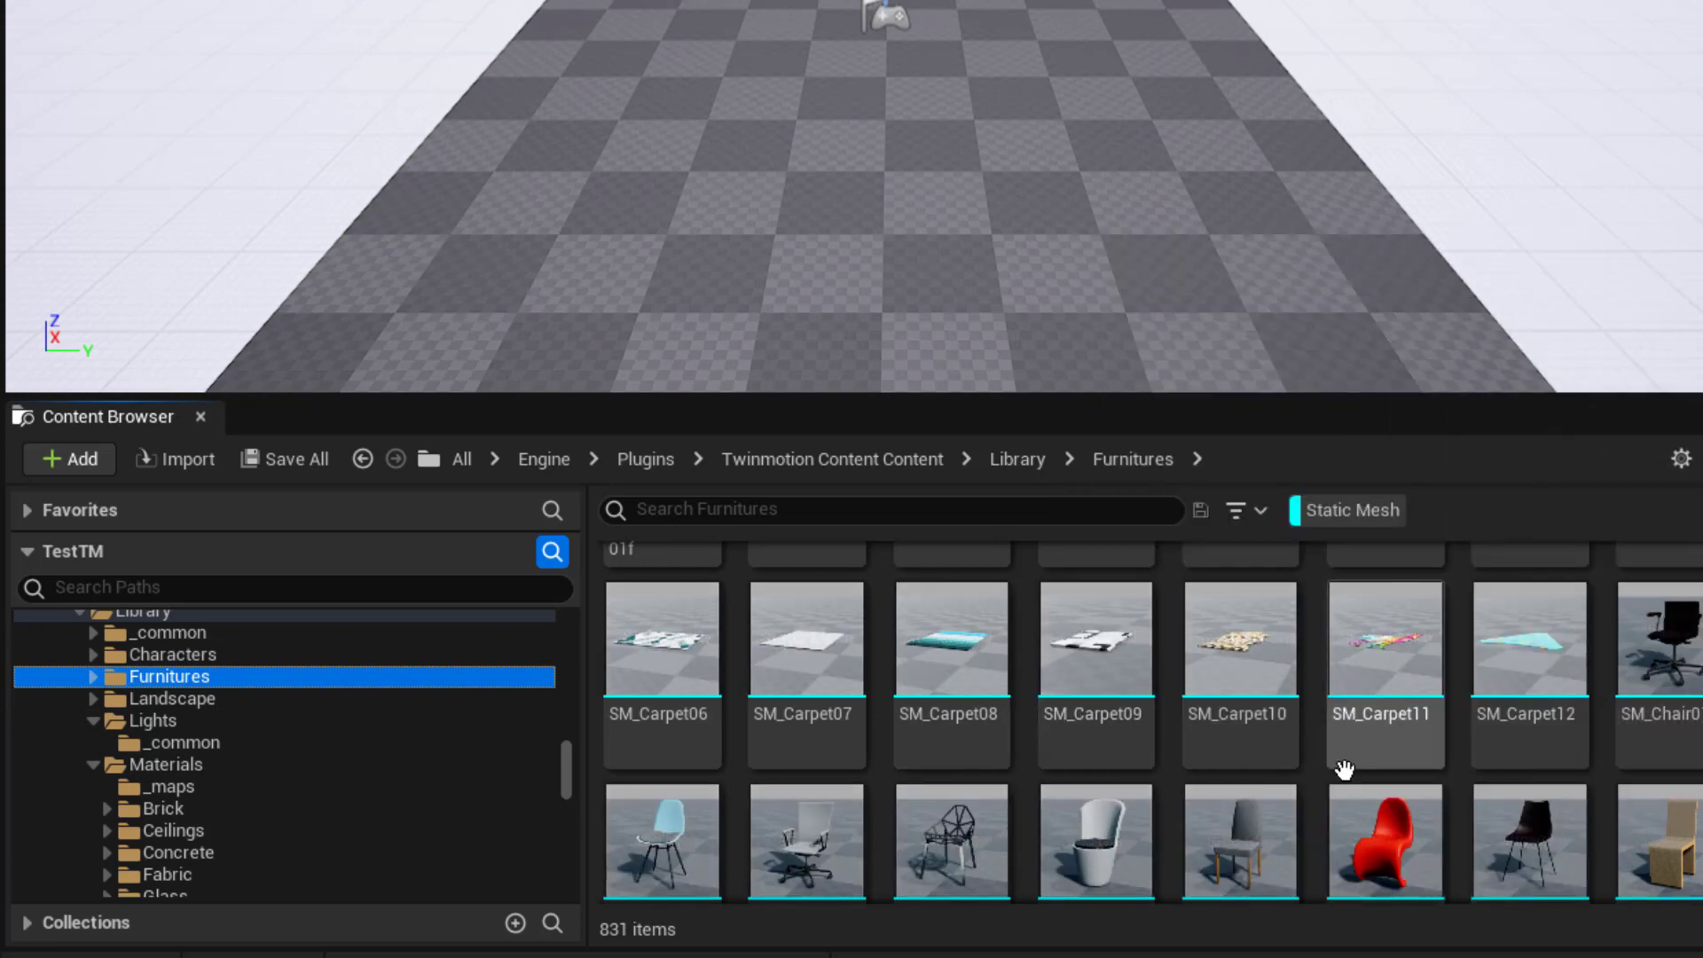
scroll(1343, 764, down, 5)
scroll(1396, 777, down, 15)
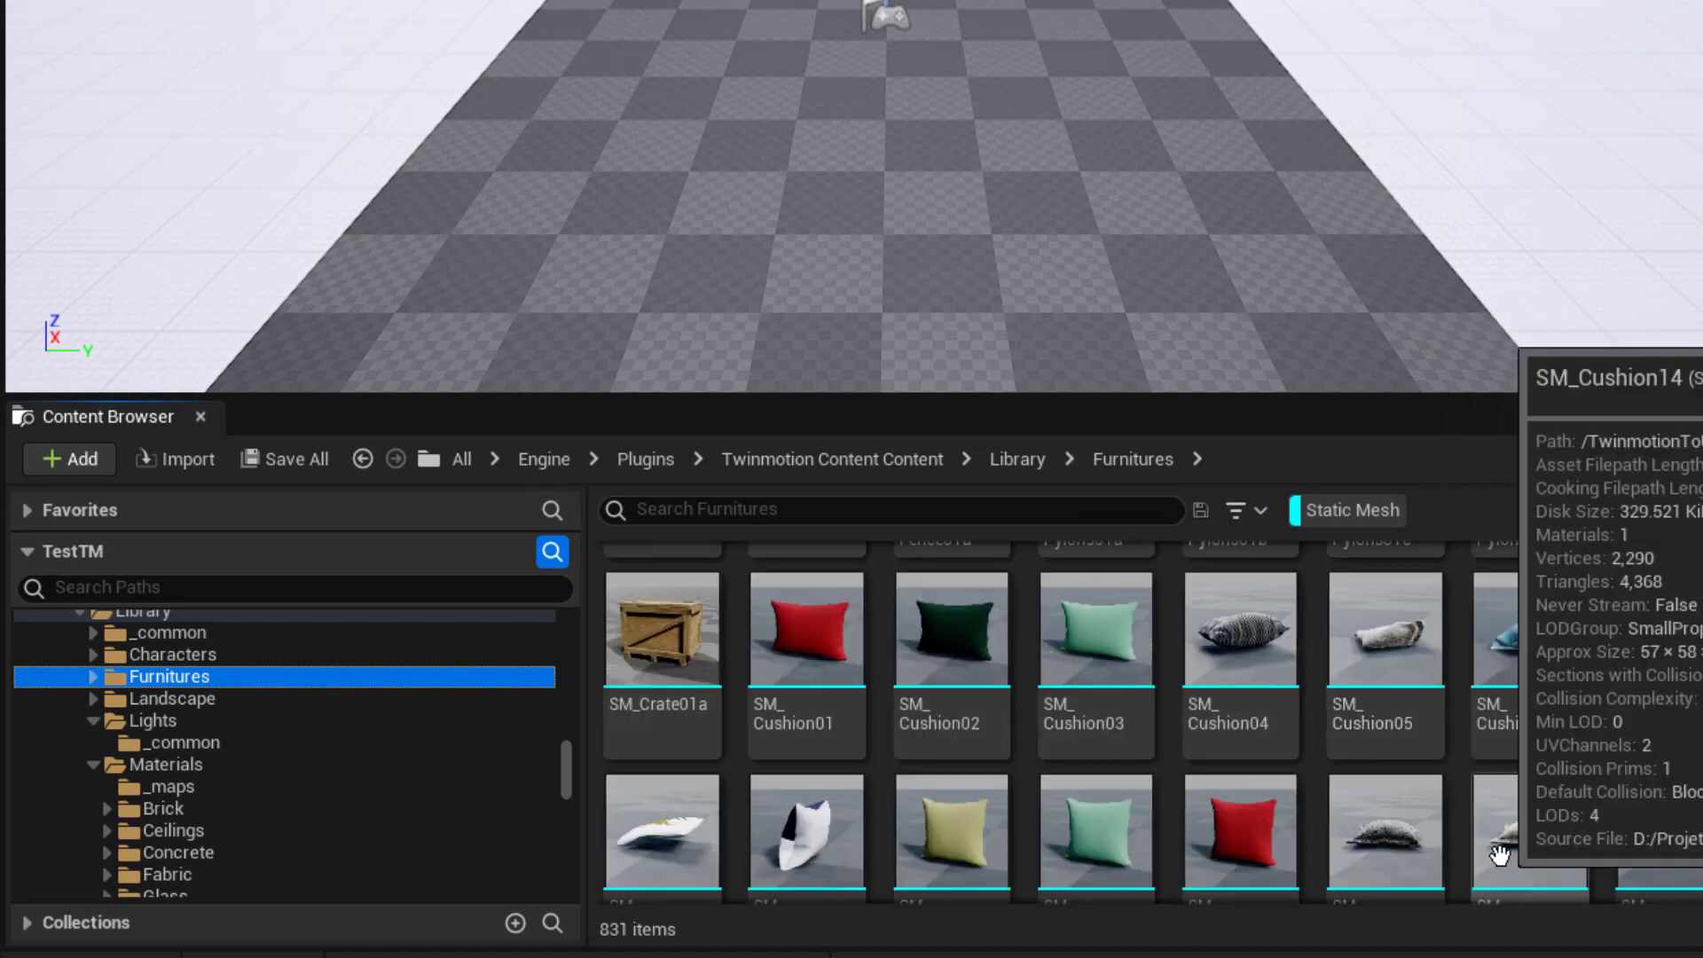
scroll(1468, 865, up, 3)
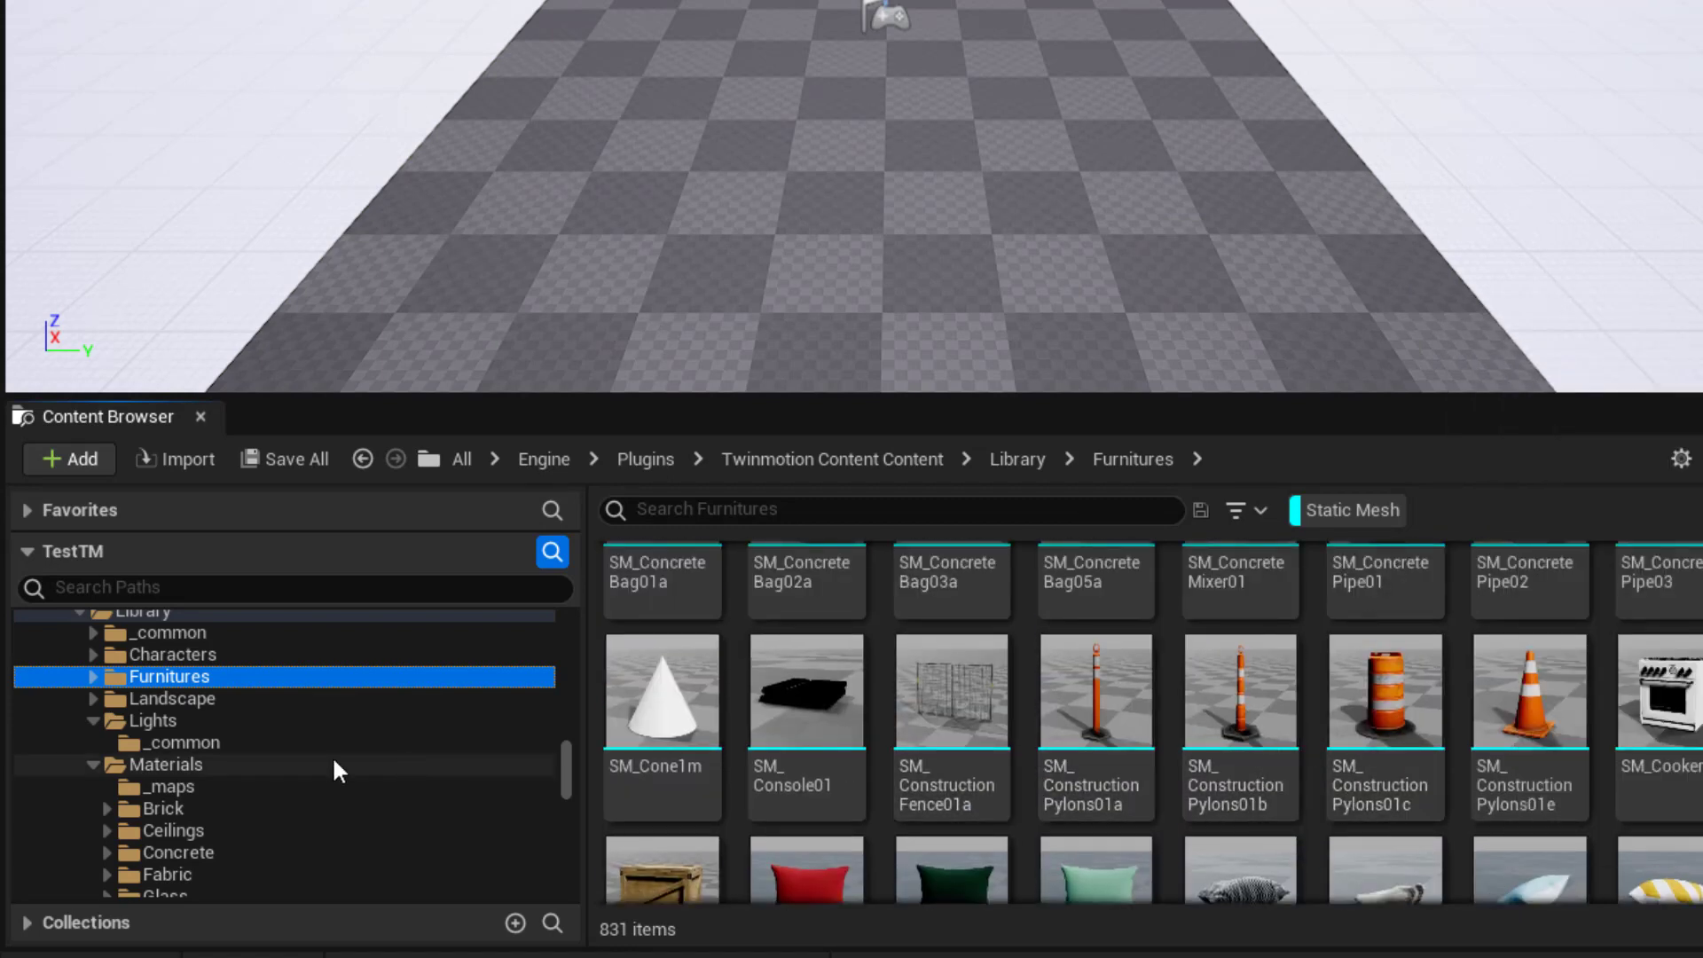
Step: Select the library's Materials folder and add the Material asset filter alongside Static Mesh
scroll(293, 761, down, 4)
scroll(264, 744, down, 6)
scroll(276, 747, up, 3)
scroll(286, 752, up, 10)
click(210, 764)
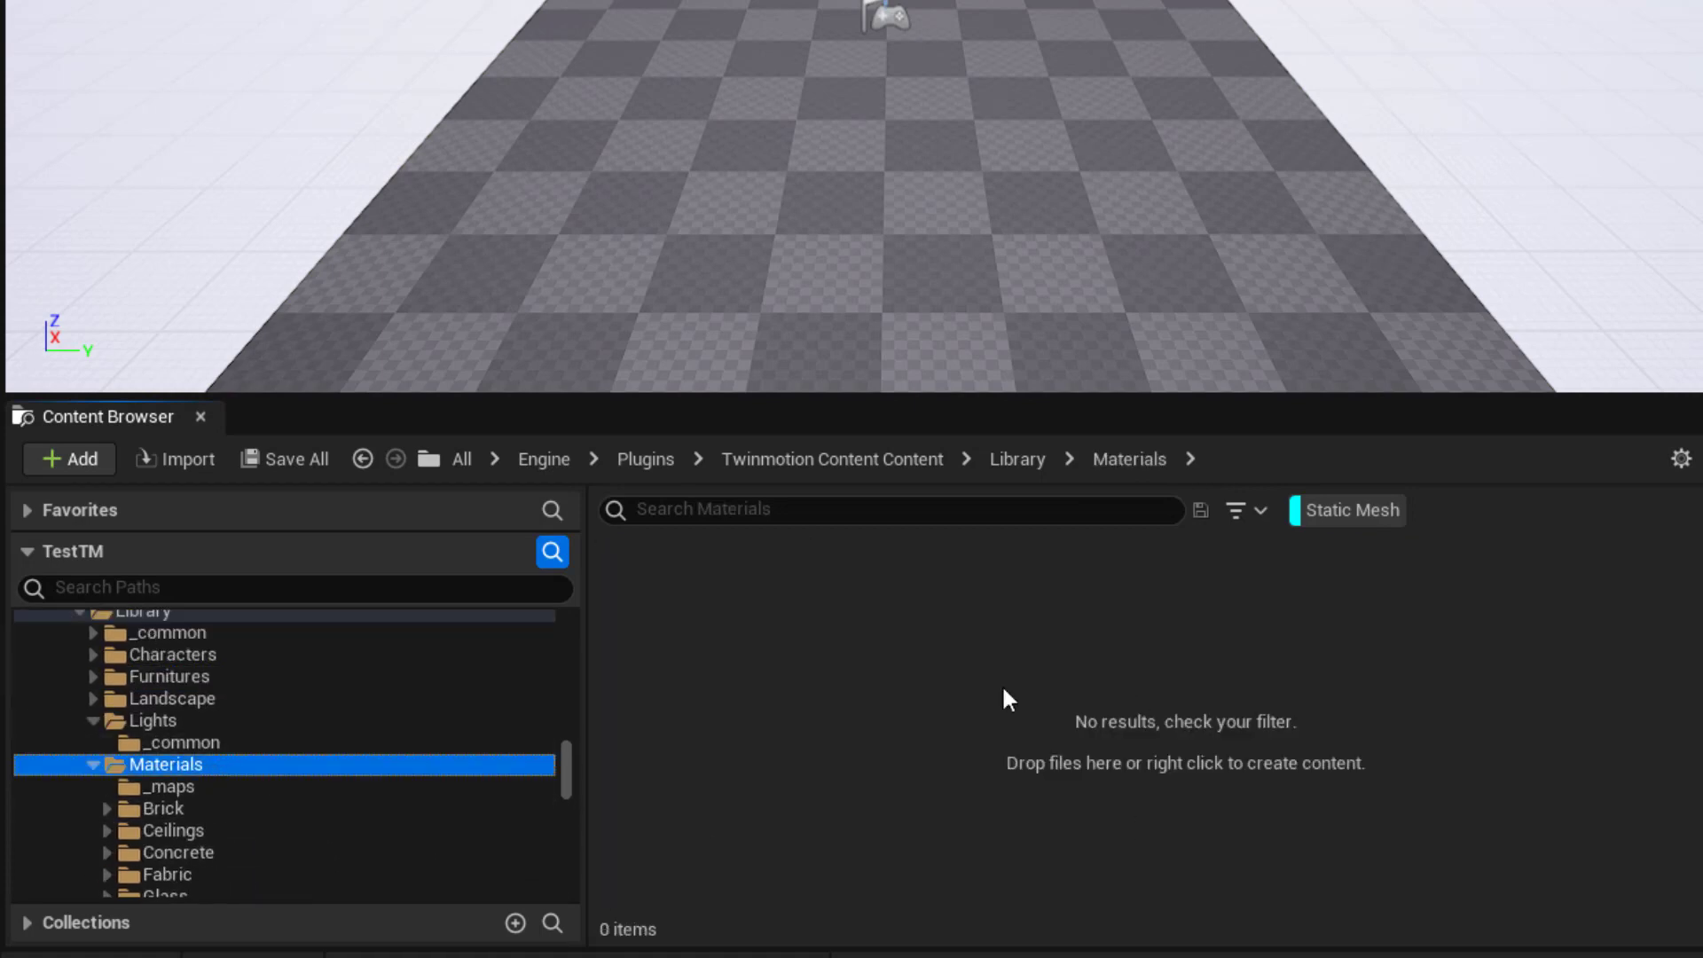
click(1258, 512)
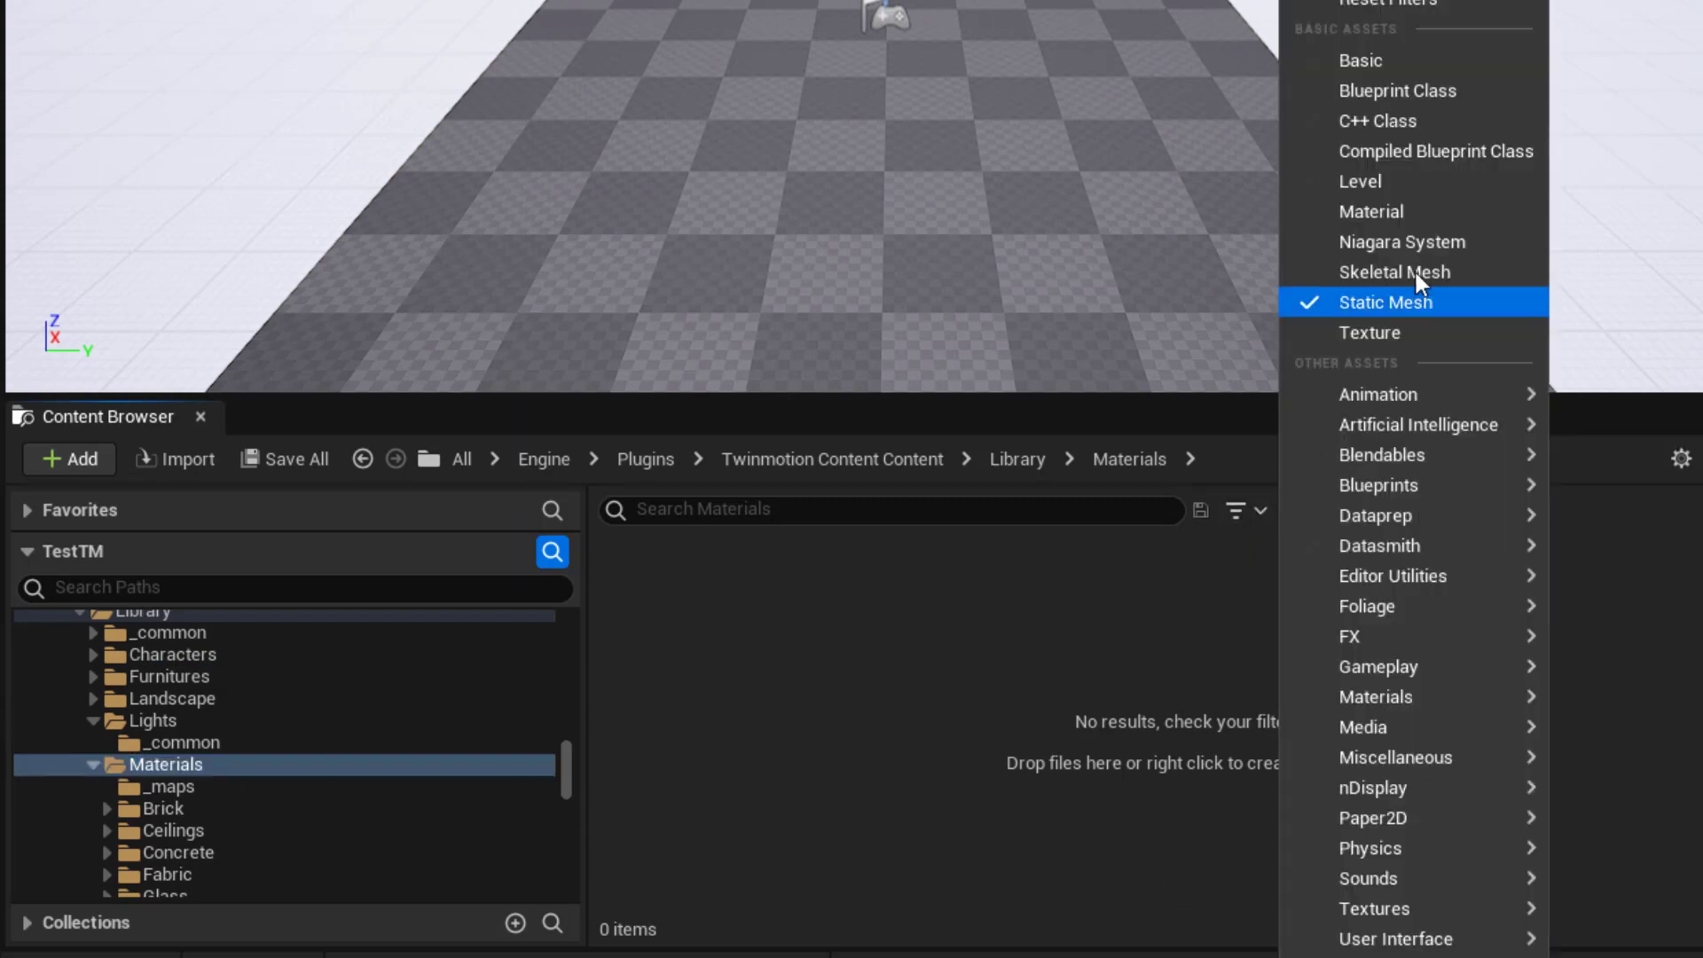
click(1417, 213)
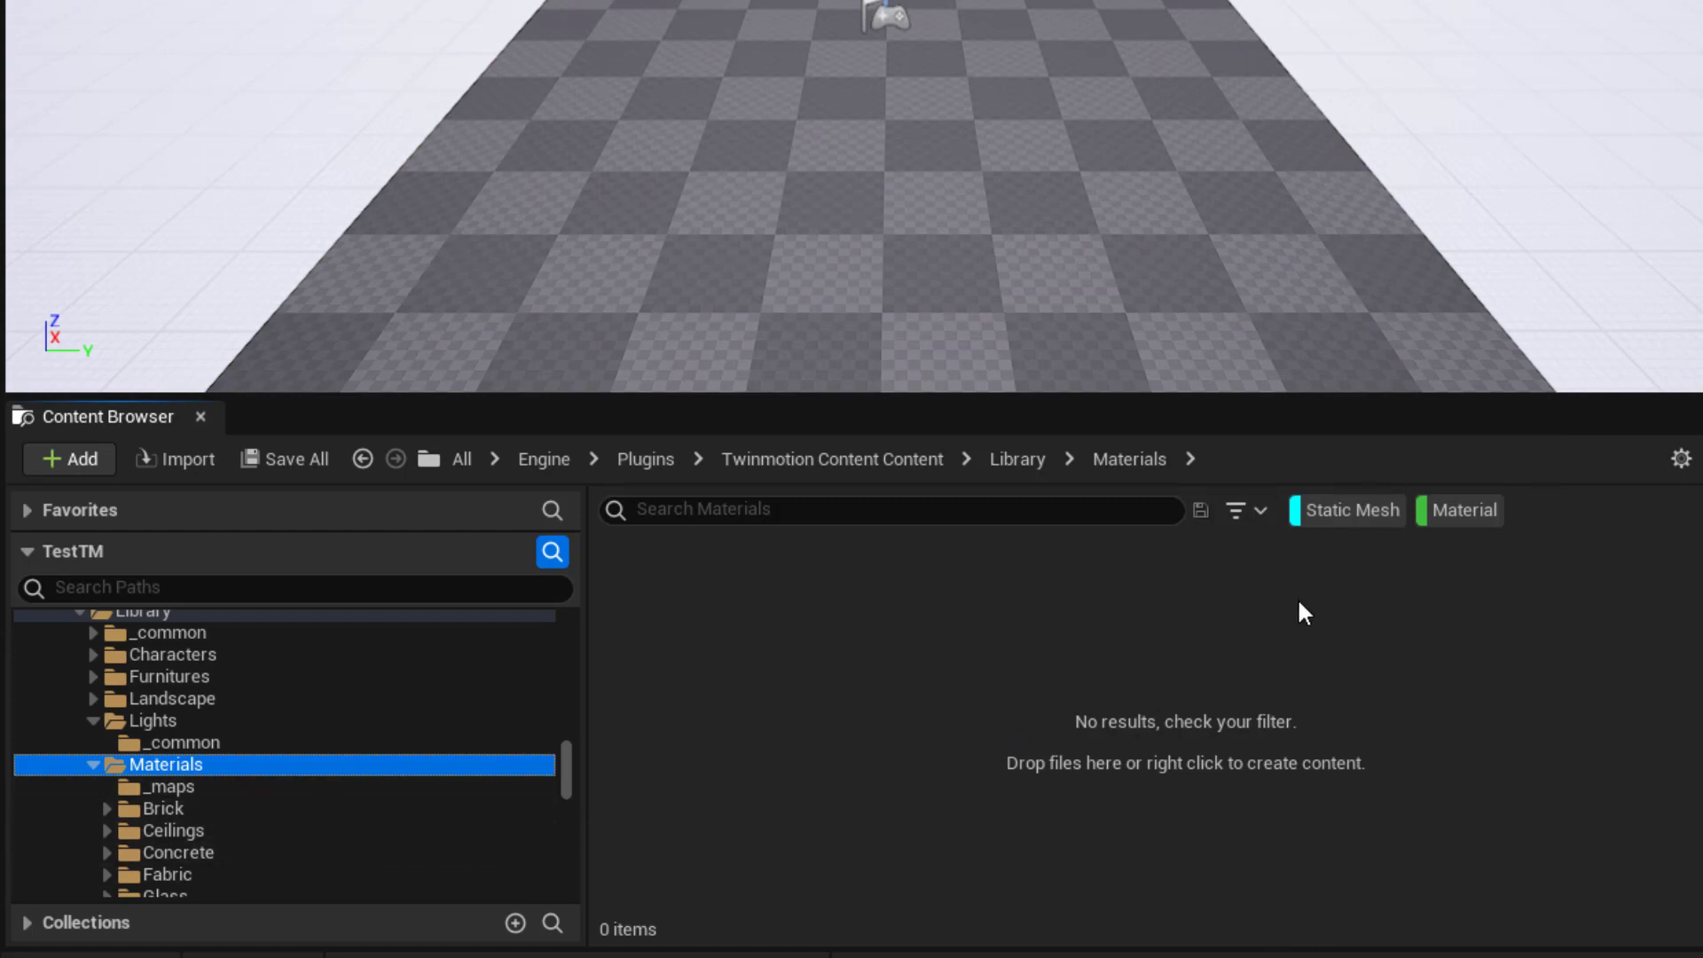
Step: Add the Material Instance filter from the Materials asset category
click(1259, 512)
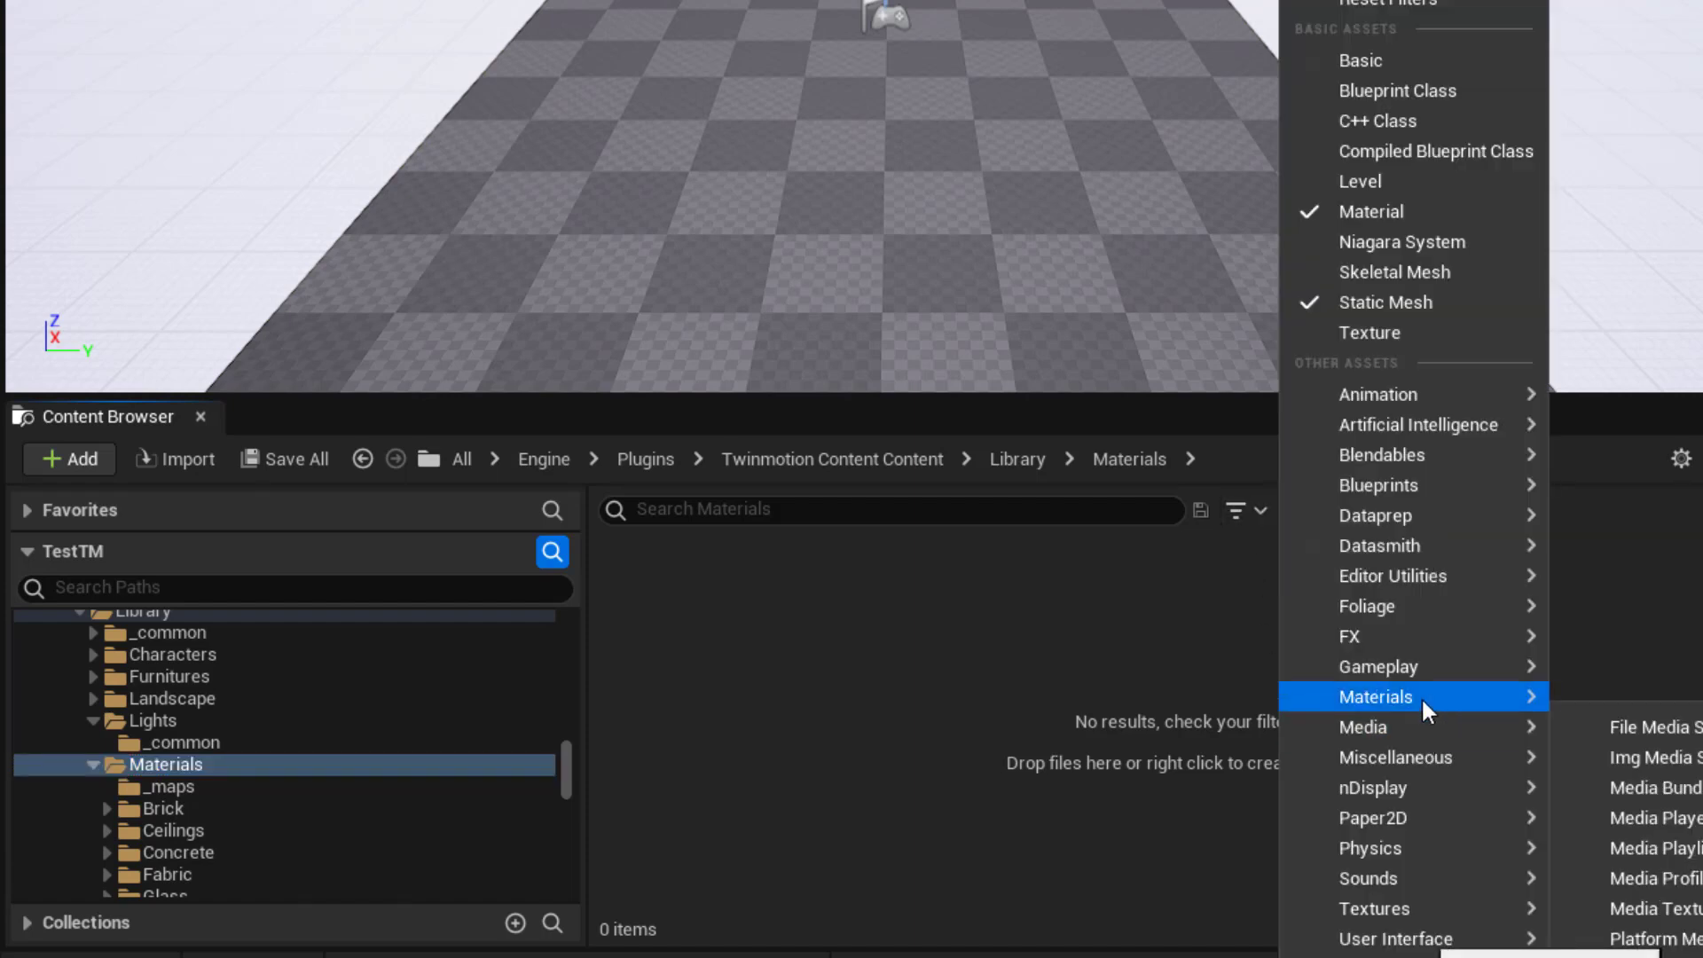
mouse_move(1428, 710)
click(1679, 775)
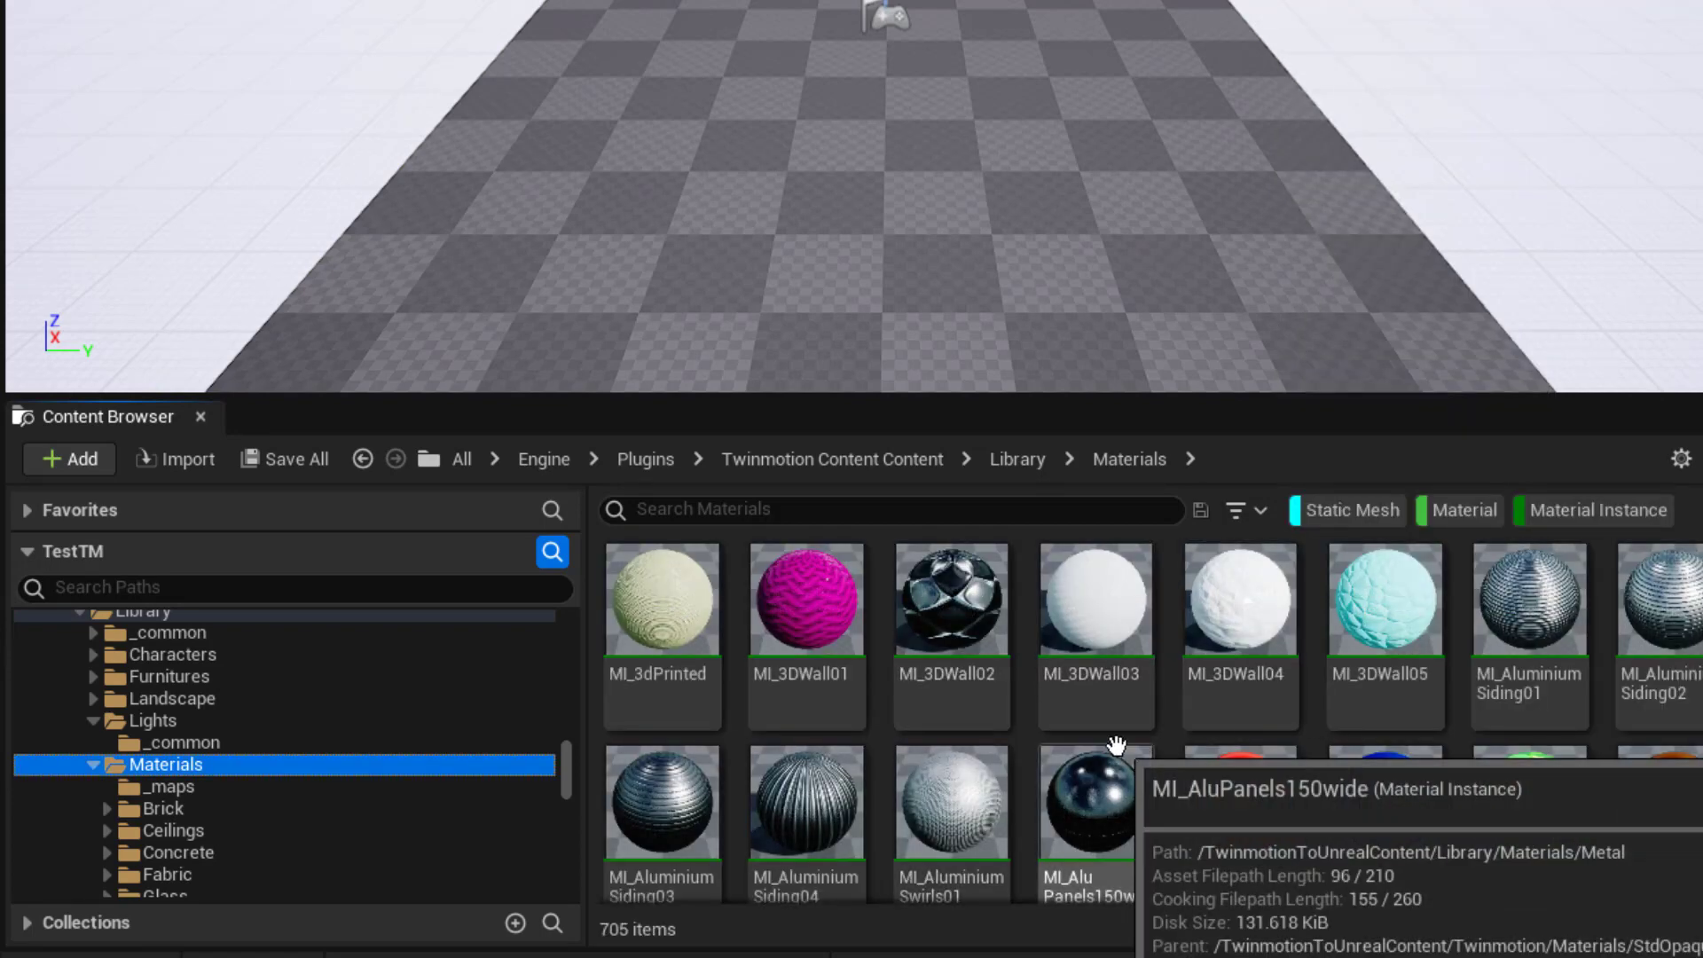
Step: Open the Brick folder inside Materials and look through its brick and block material instances
click(183, 807)
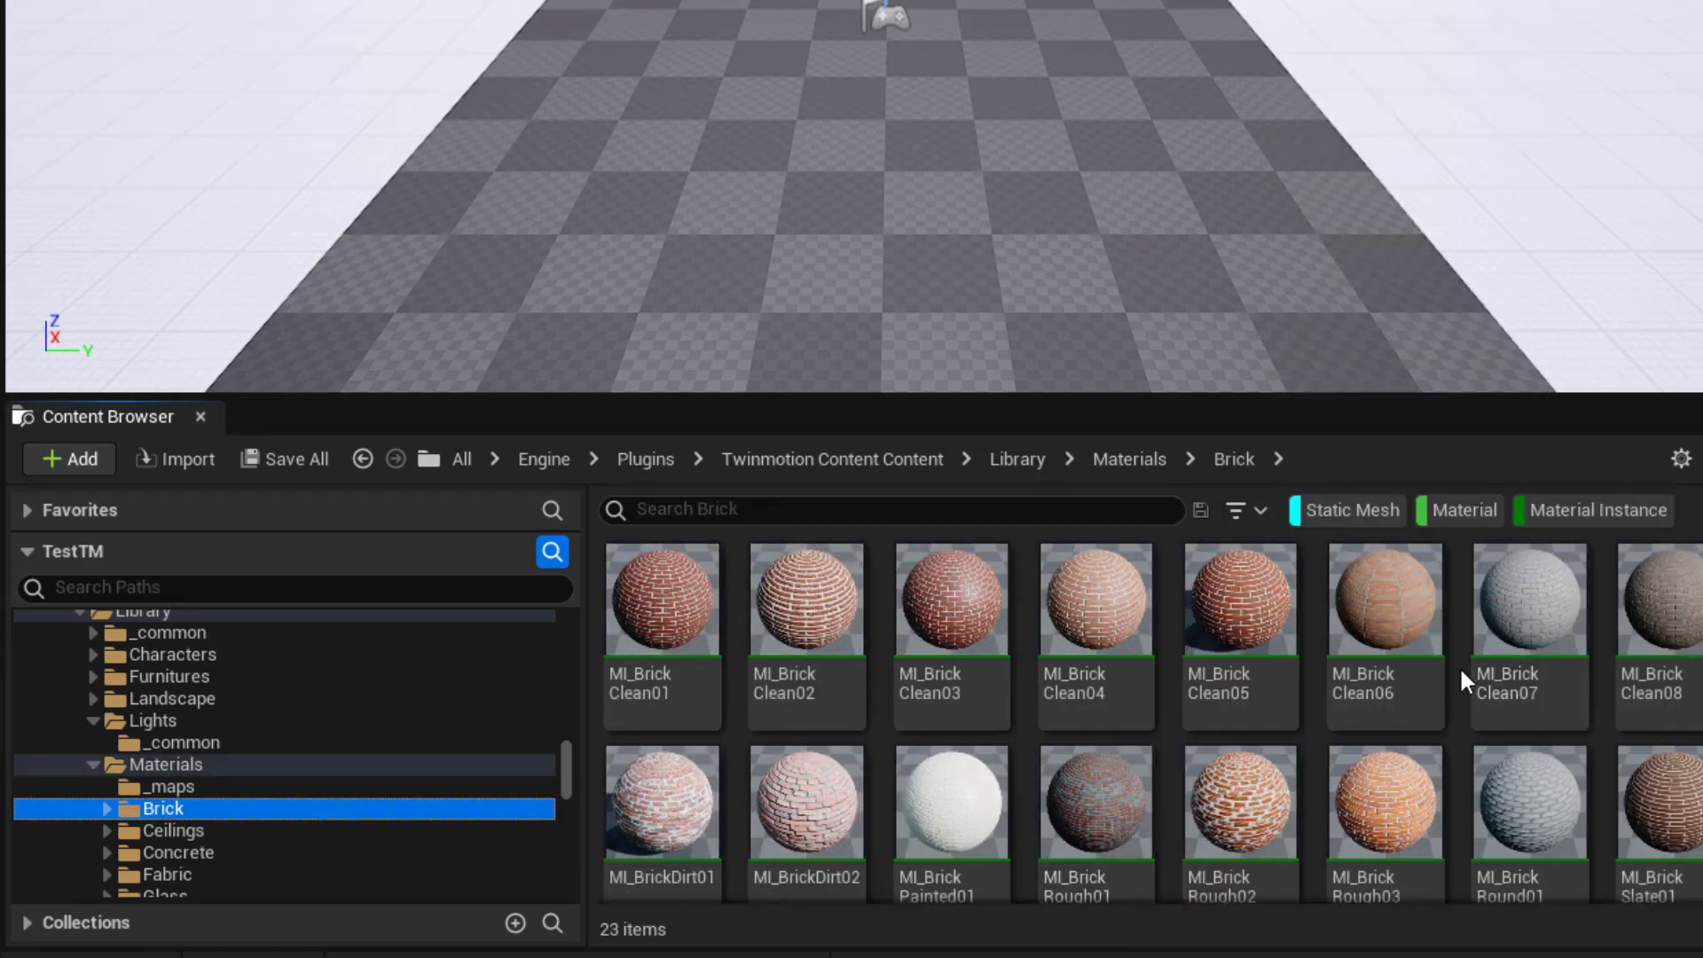
scroll(1153, 763, down, 2)
scroll(328, 809, down, 3)
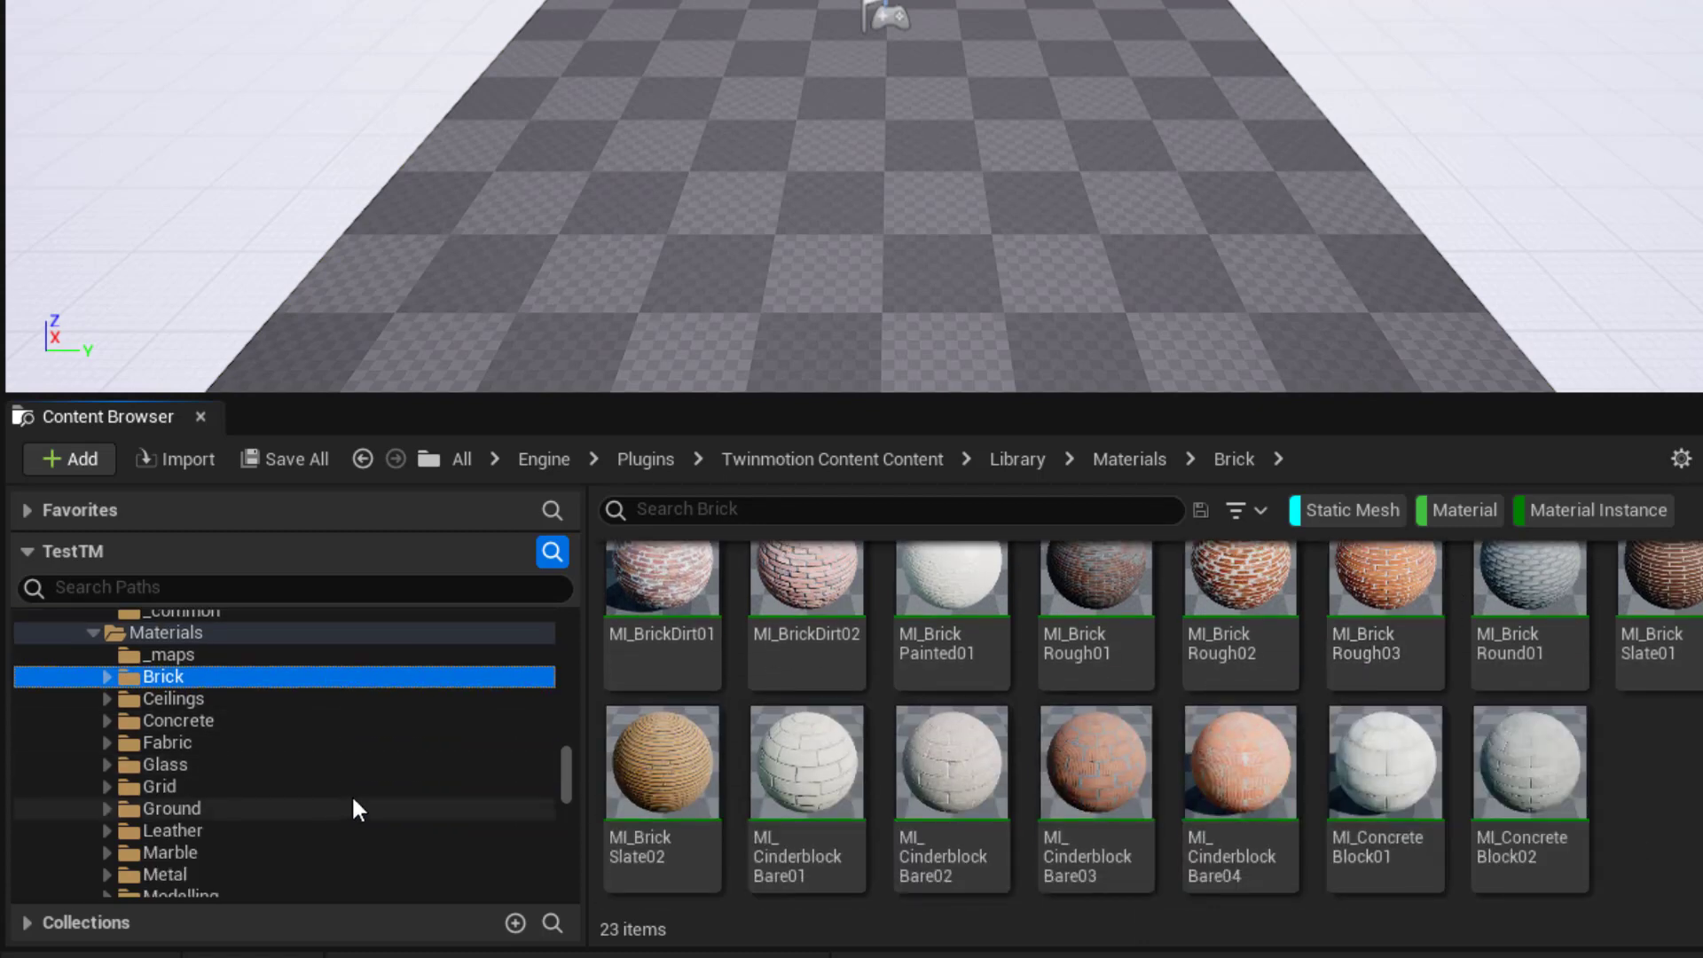
scroll(1325, 798, up, 2)
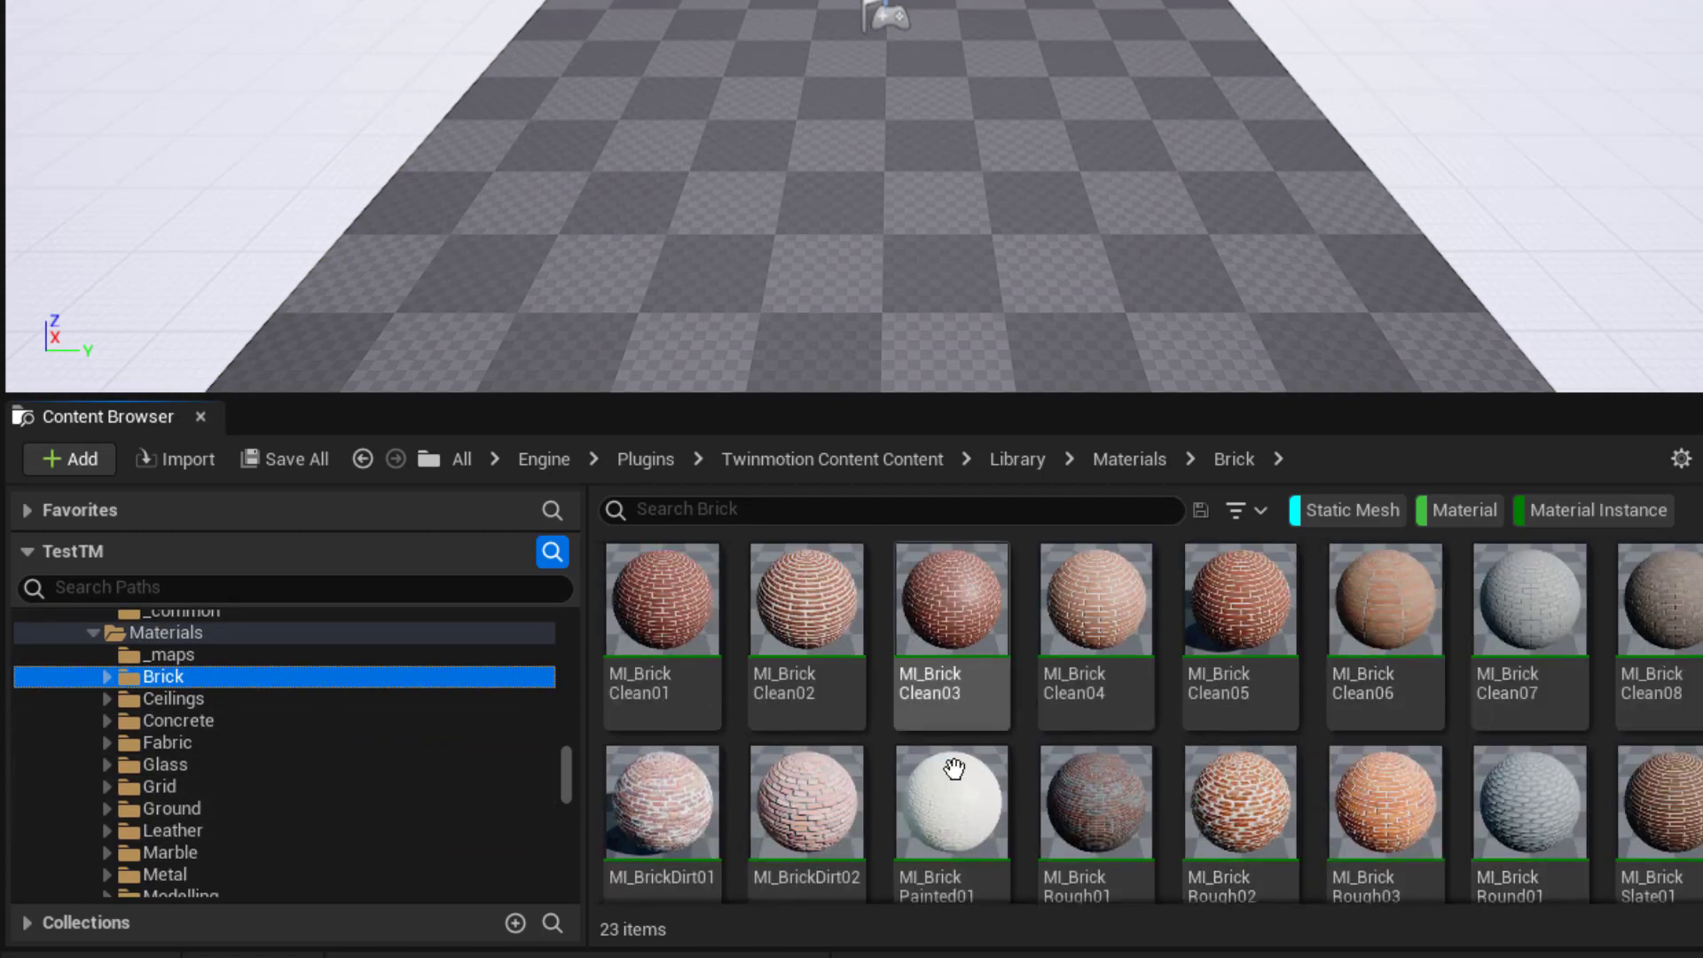
scroll(200, 742, up, 2)
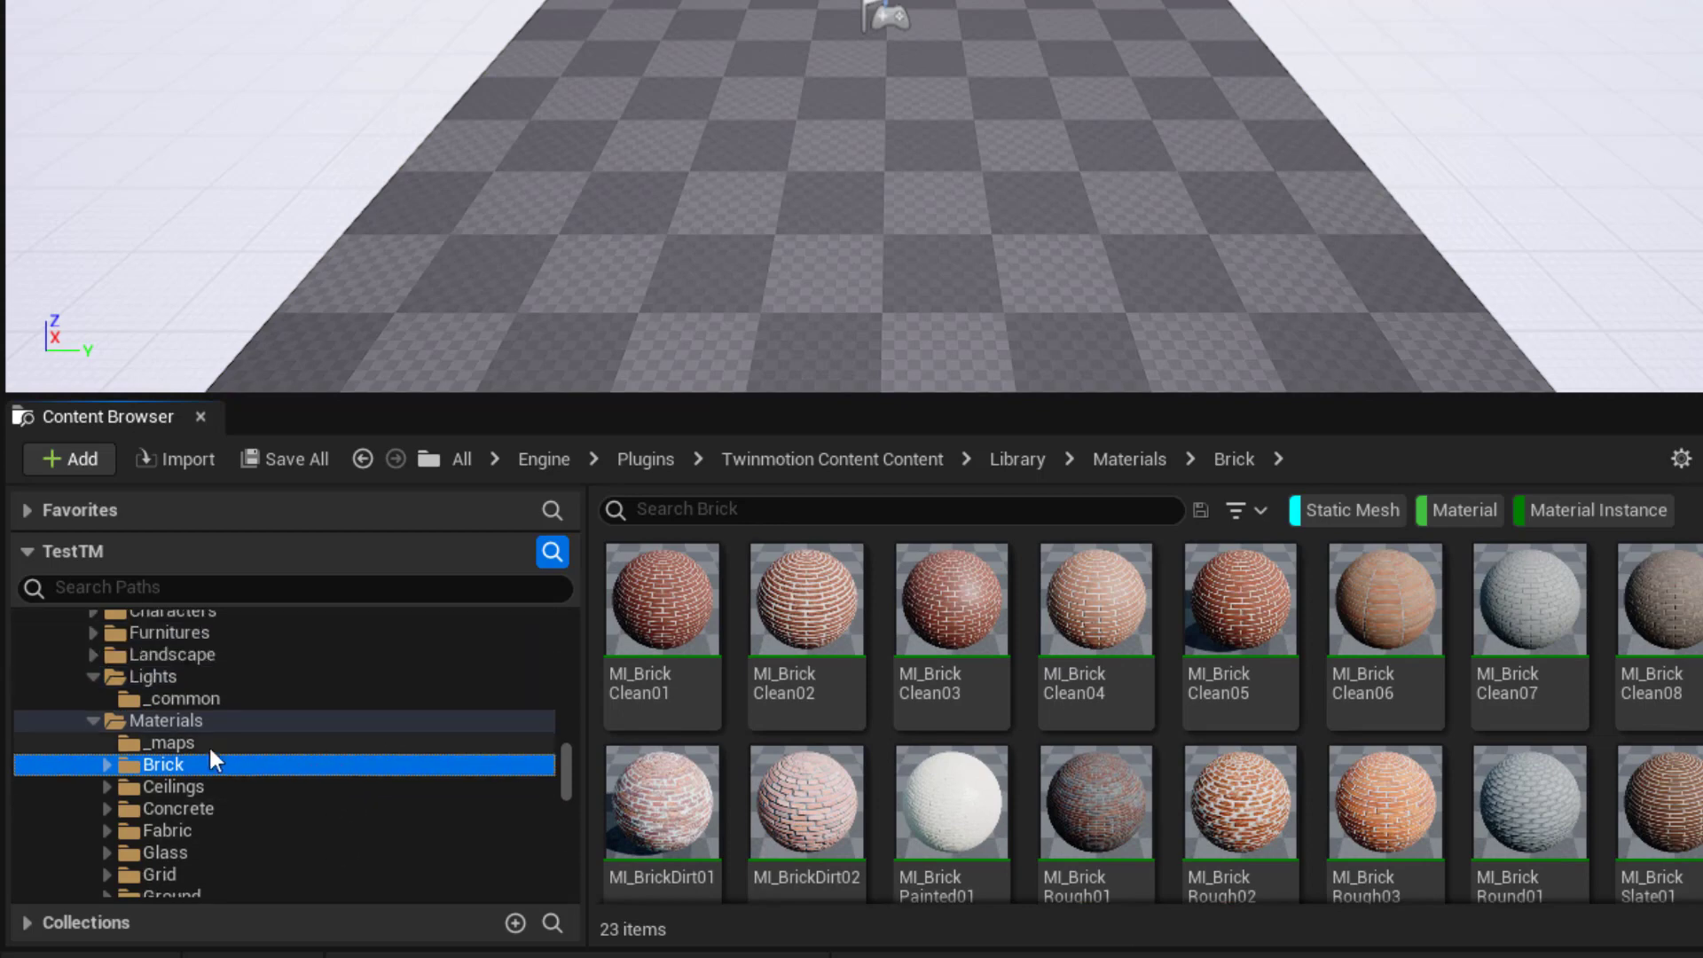
Step: Return to the main Materials folder and look over its material instances and subfolders
click(190, 720)
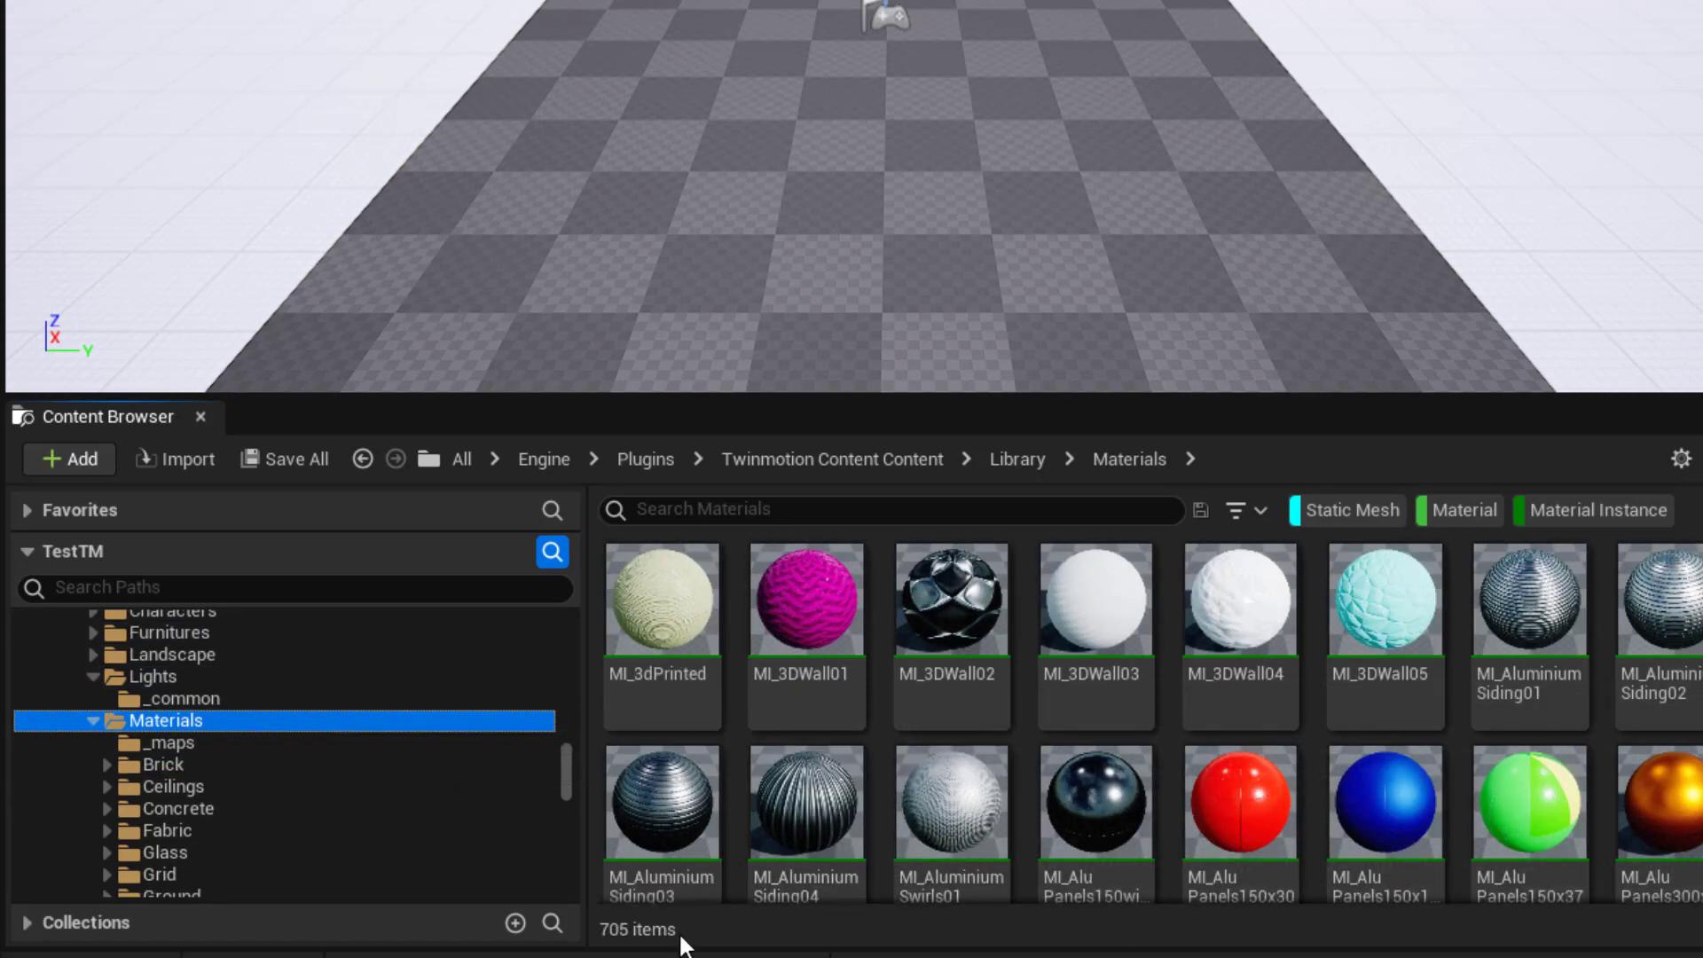
scroll(372, 794, up, 5)
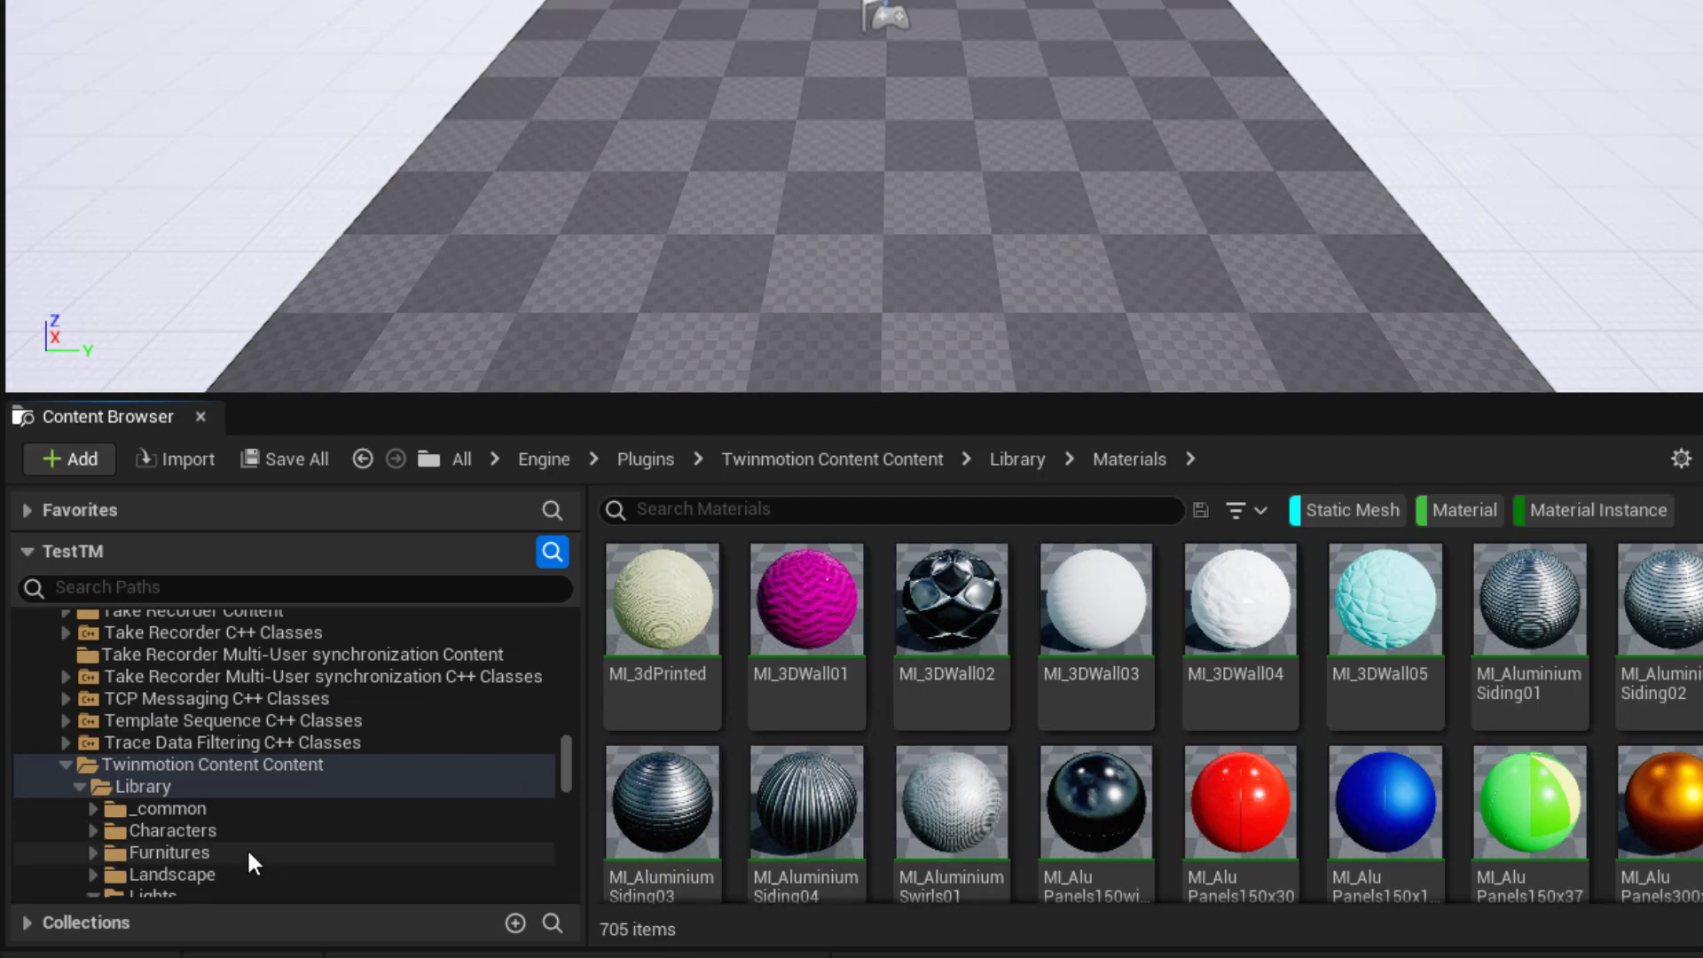
scroll(247, 852, down, 2)
scroll(251, 839, down, 5)
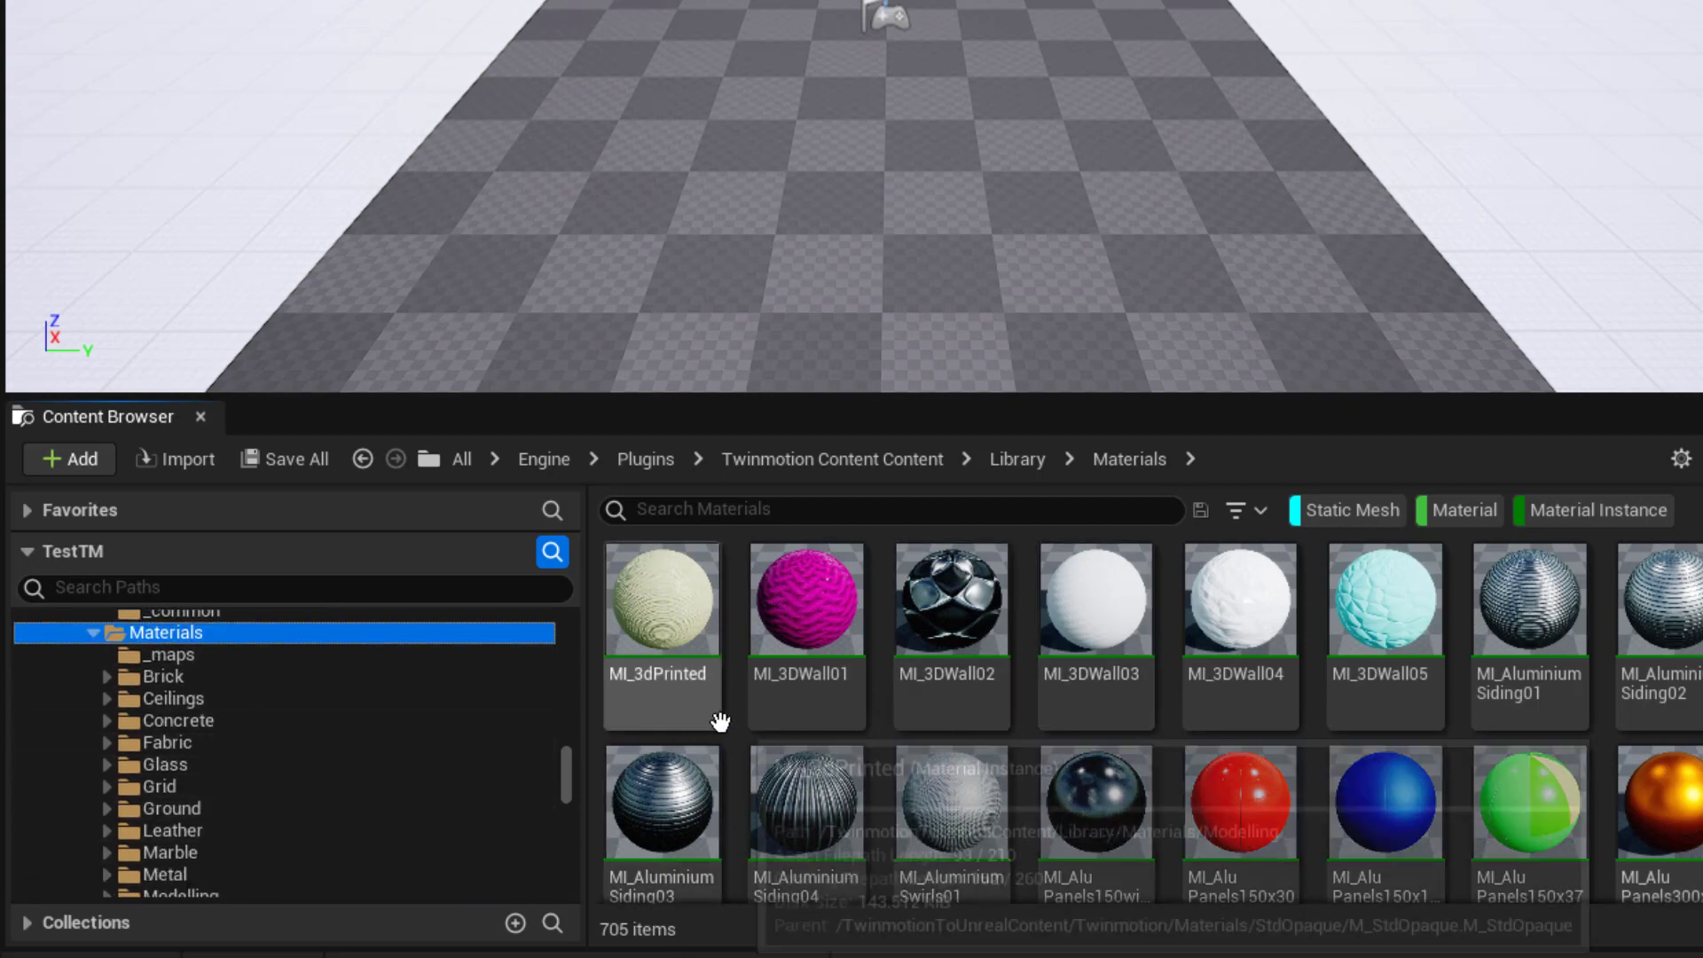